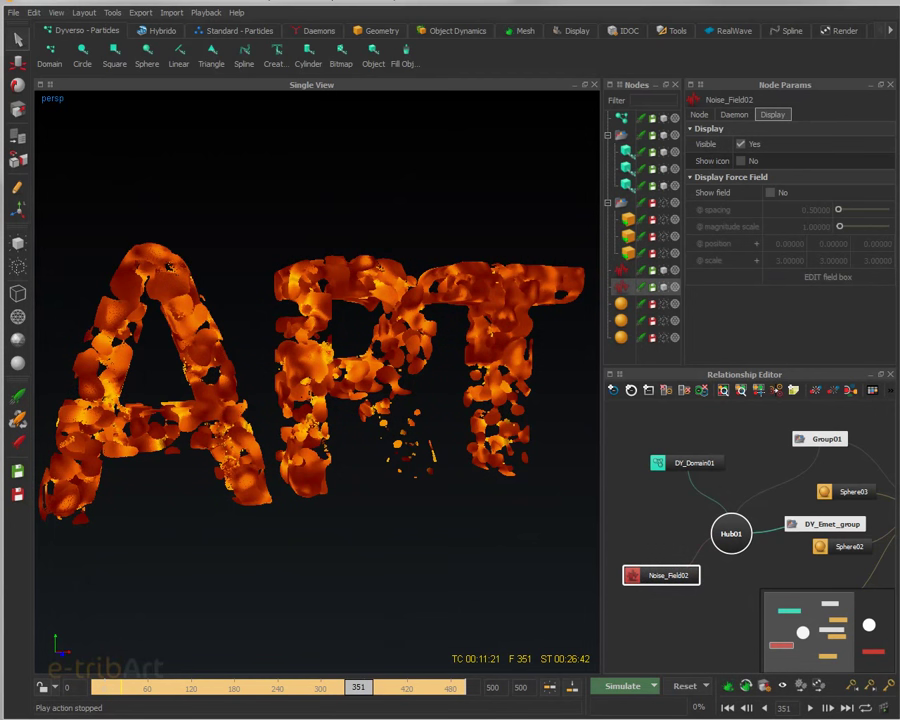
scroll(350, 465, "up", 5)
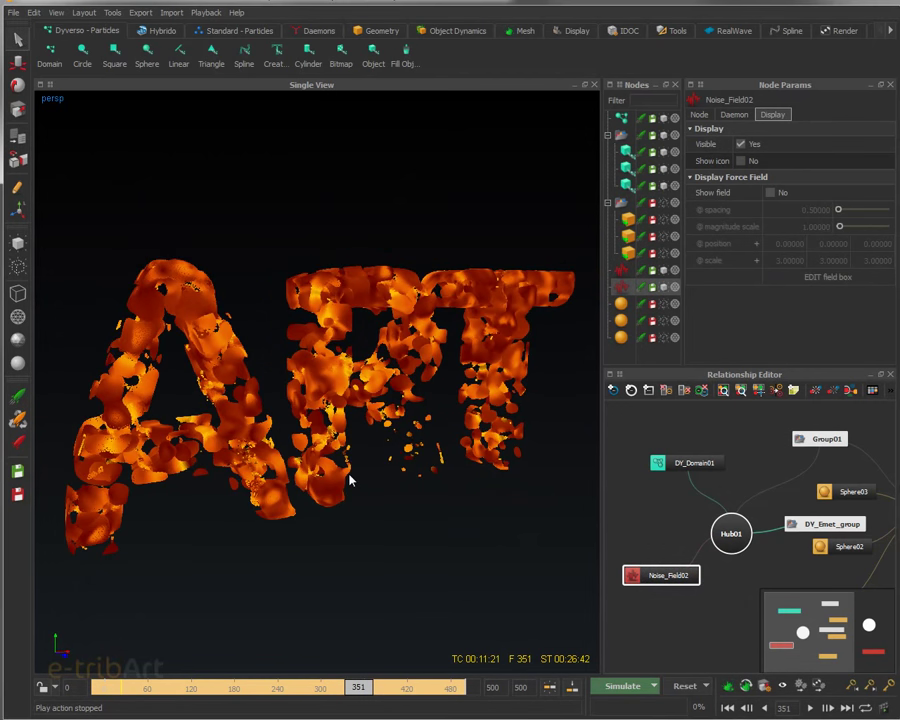
scroll(338, 477, "down", 2)
mouse_move(335, 468)
left_mouse_down("alt")
mouse_move(349, 485)
mouse_move(326, 484)
mouse_move(382, 482)
mouse_move(301, 466)
mouse_move(368, 470)
mouse_move(342, 486)
mouse_move(331, 478)
left_mouse_up("alt")
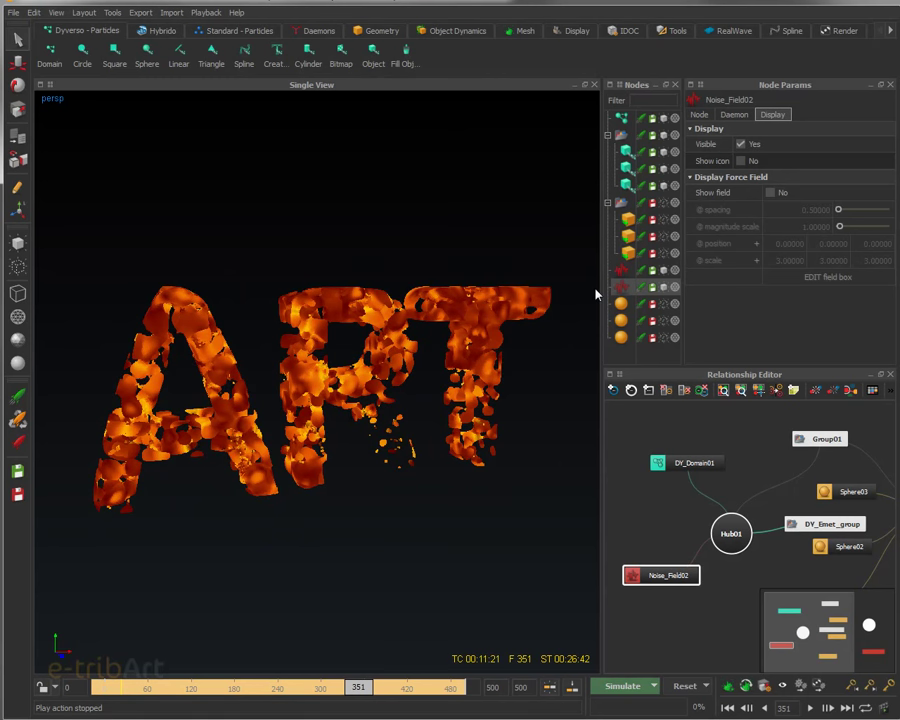
left_click_drag(600, 291, 591, 293)
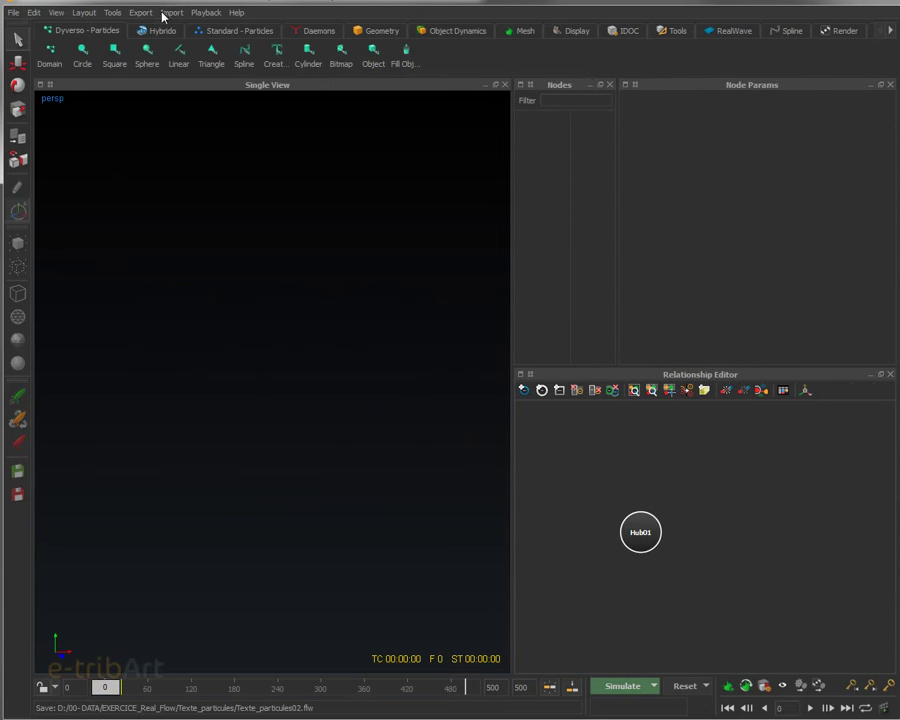
Import the art.sd object file from the project's objects folder into the empty scene.
left_click(163, 12)
left_click(180, 27)
left_click(206, 121)
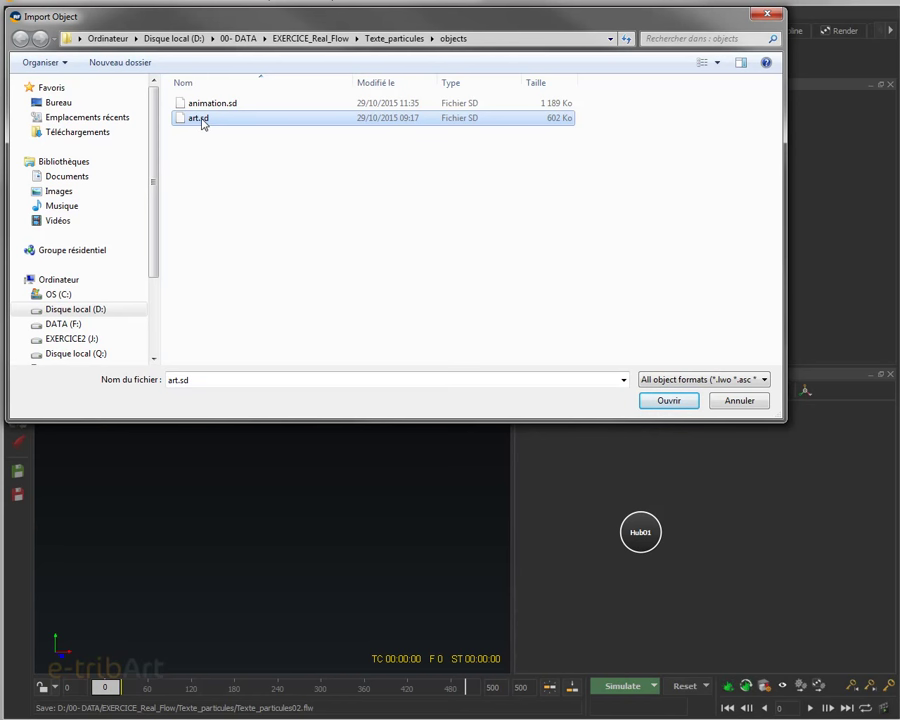
double_click(202, 120)
left_click_drag(238, 346, 309, 340, "alt")
left_click(243, 361)
left_click(398, 354)
left_click_drag(398, 354, 287, 300, "alt")
left_click_drag(280, 350, 331, 367, "alt")
scroll(315, 341, "up", 3)
scroll(327, 361, "up", 2)
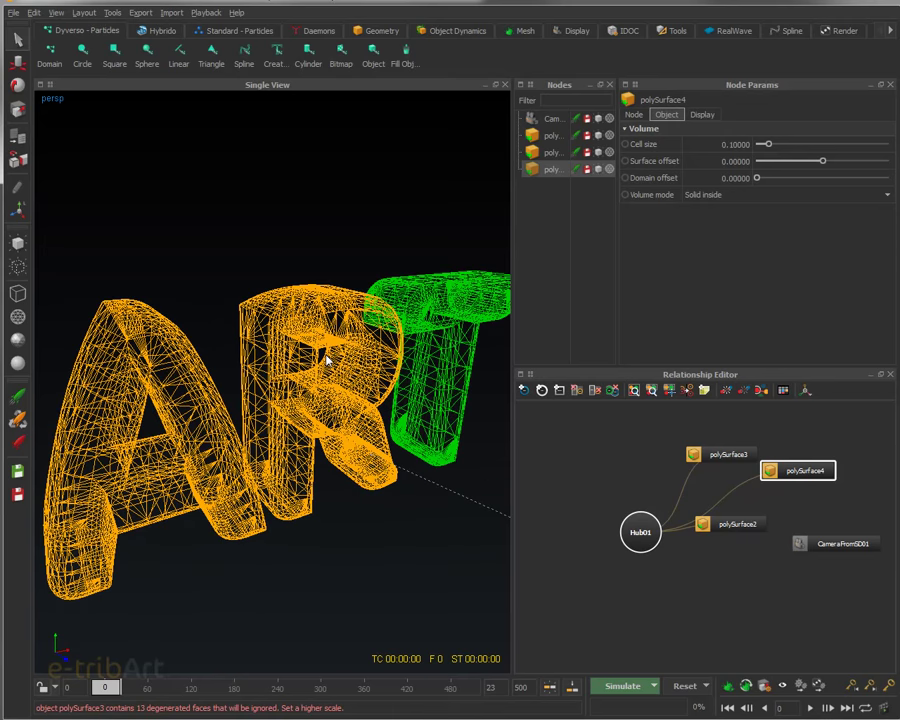
mouse_move(235, 328)
left_mouse_down("alt")
mouse_move(235, 307)
mouse_move(185, 308)
mouse_move(229, 304)
left_mouse_up("alt")
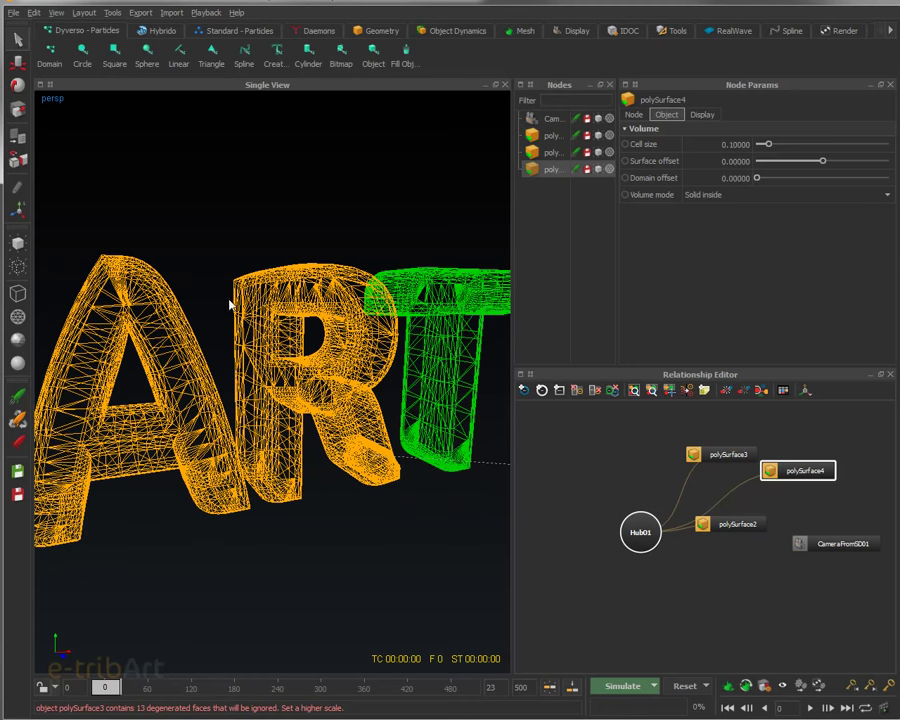
Group the three letter objects polySurface2, polySurface3 and polySurface4, and widen the node list so the names are readable.
left_click(550, 136)
left_click(555, 151, "ctrl")
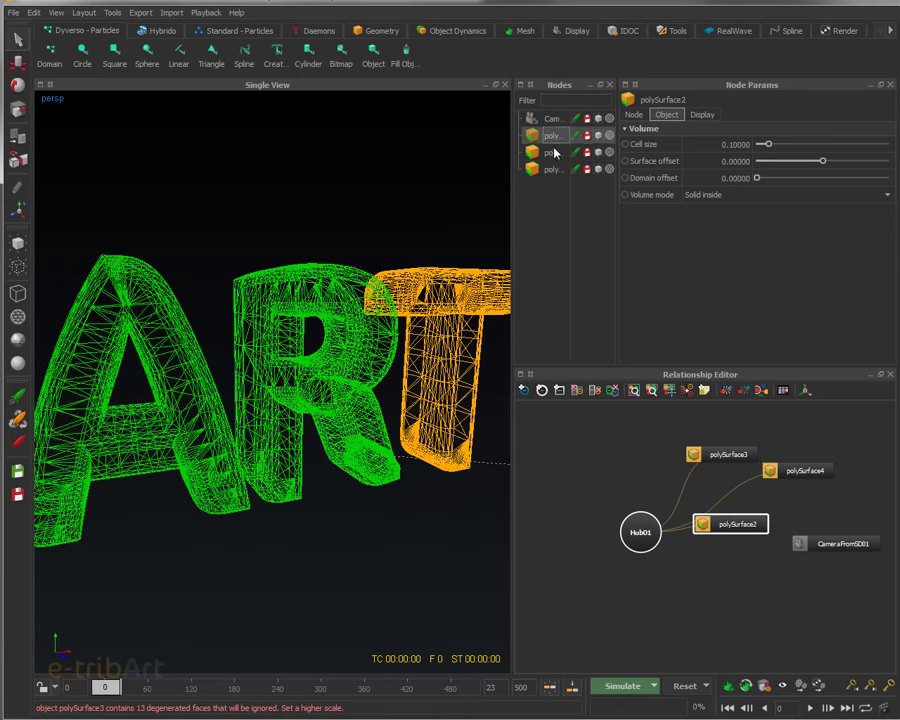
left_click(558, 169, "ctrl")
right_click(557, 175)
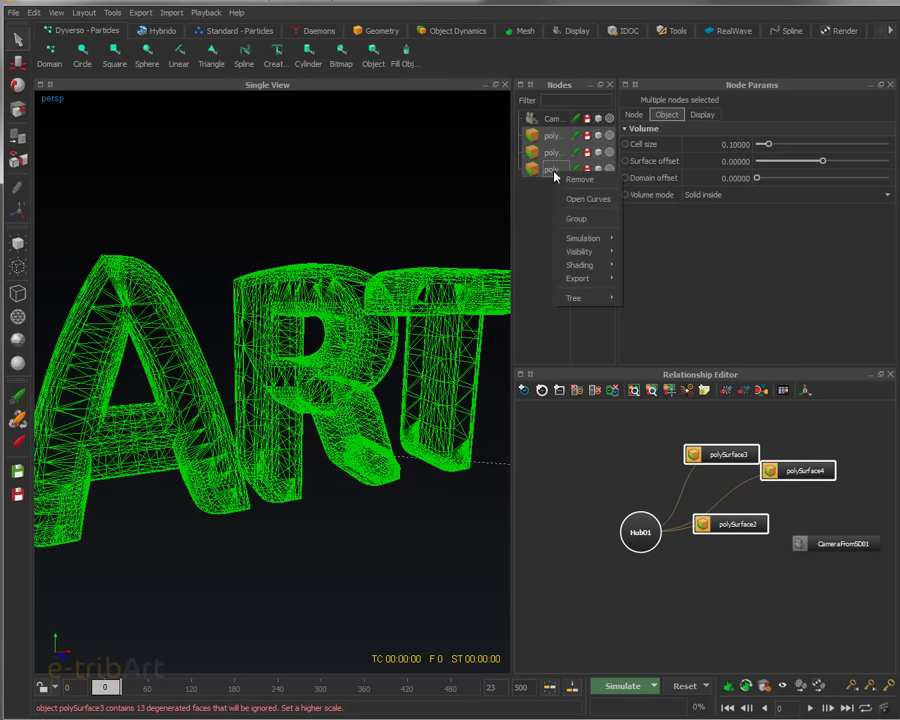
left_click(574, 221)
left_click_drag(617, 210, 671, 213)
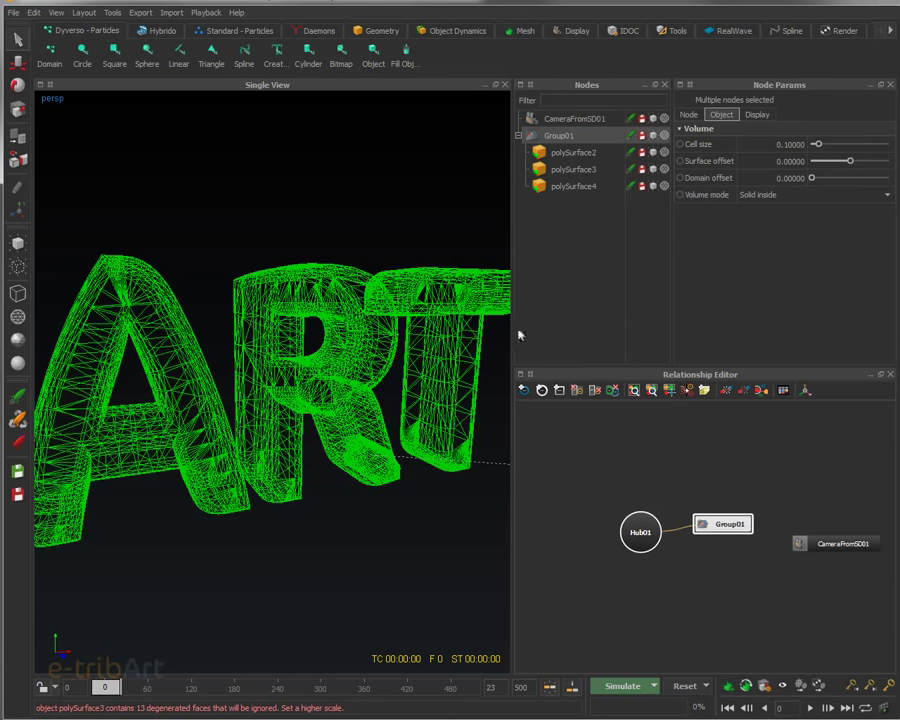
left_click_drag(512, 333, 485, 331)
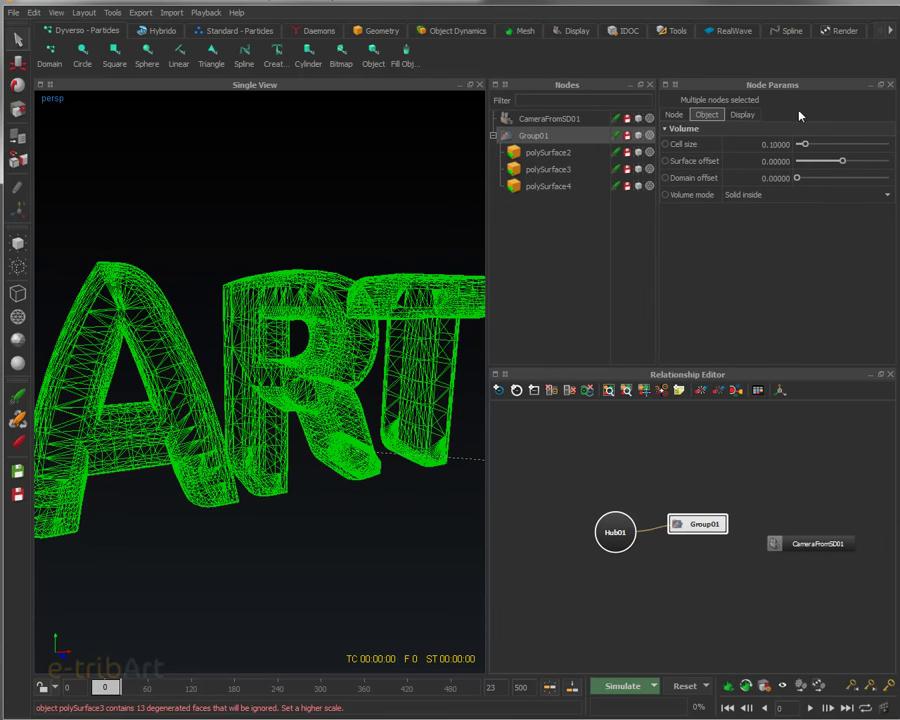
Delete the imported camera CameraFromSD01 and place the Group01 node above Hub01 in the relationship graph.
left_click_drag(679, 366, 681, 401)
middle_click_drag(670, 603, 641, 568)
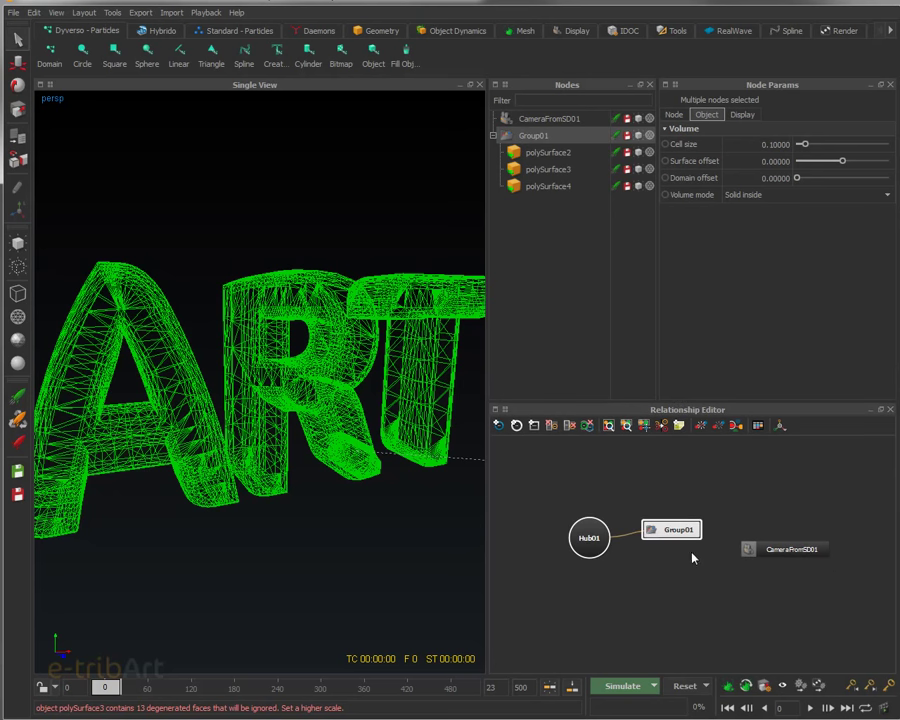
left_click(764, 546)
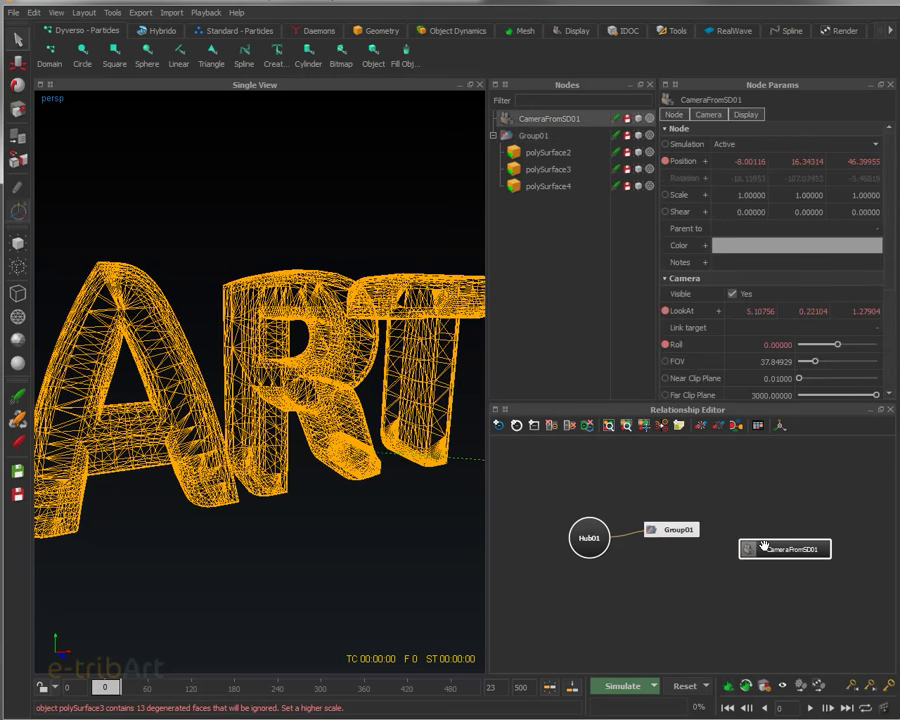
key("Delete")
left_click_drag(661, 524, 612, 473)
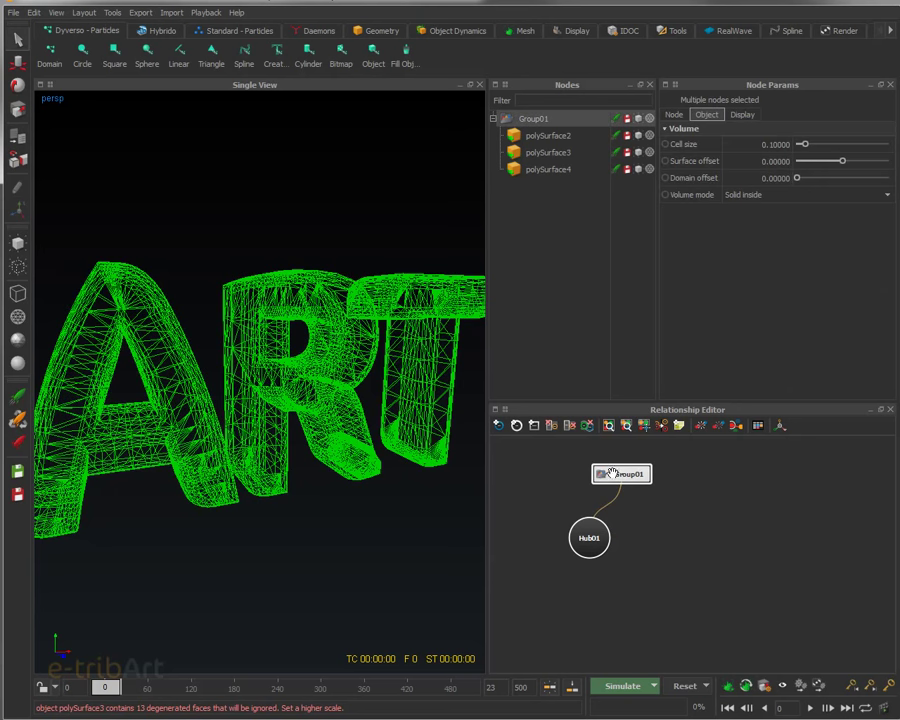
Set the dynamics of the whole letter group Group01 to Passive rigid body.
left_click(556, 137)
left_click(550, 152)
left_click(550, 169)
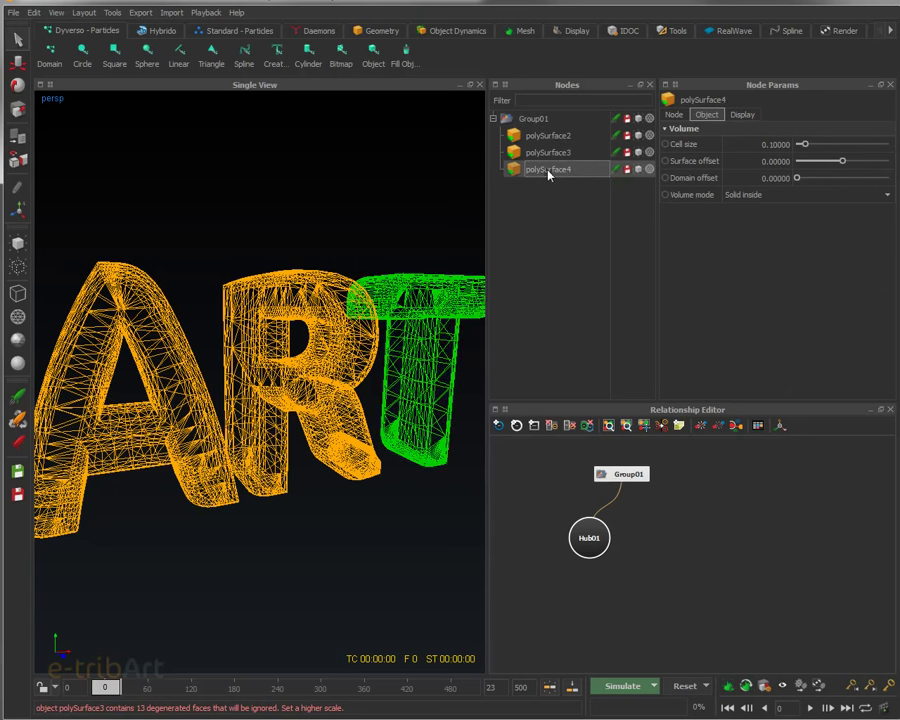
left_click(533, 119)
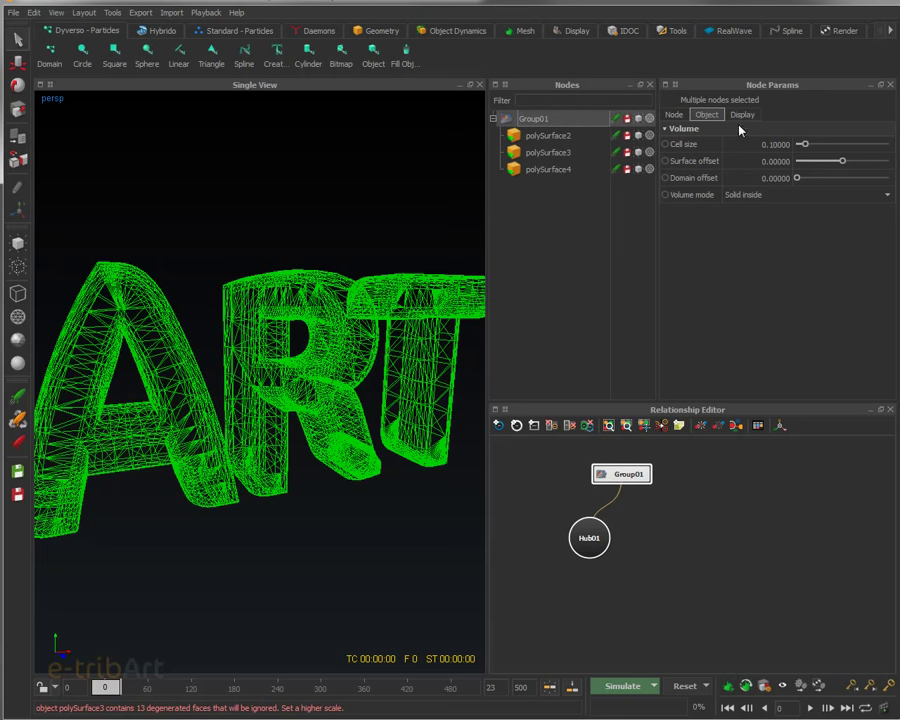
left_click(673, 115)
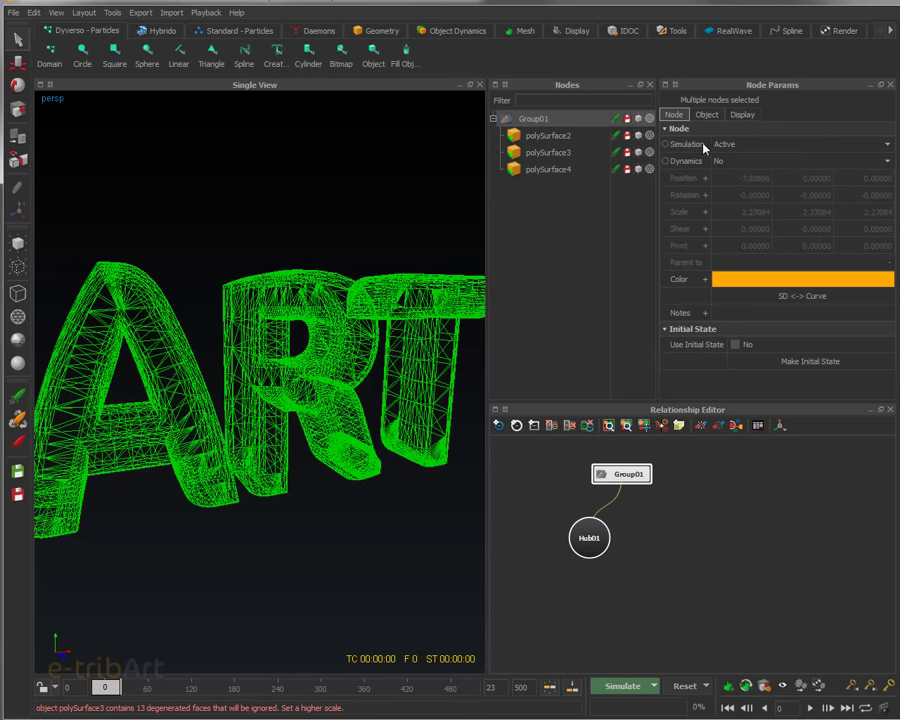
left_click(721, 163)
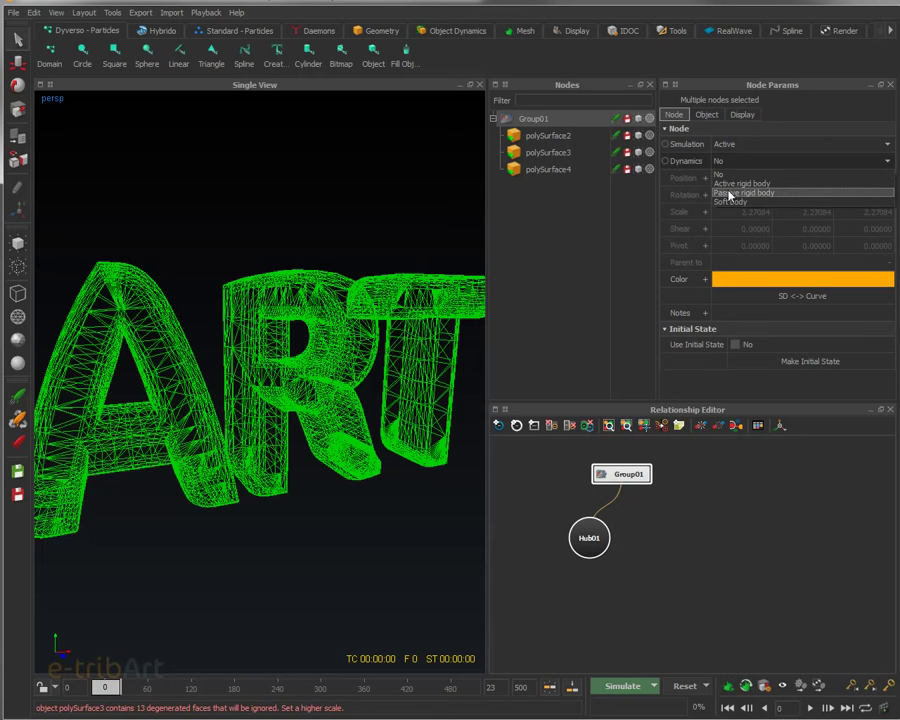
left_click(730, 194)
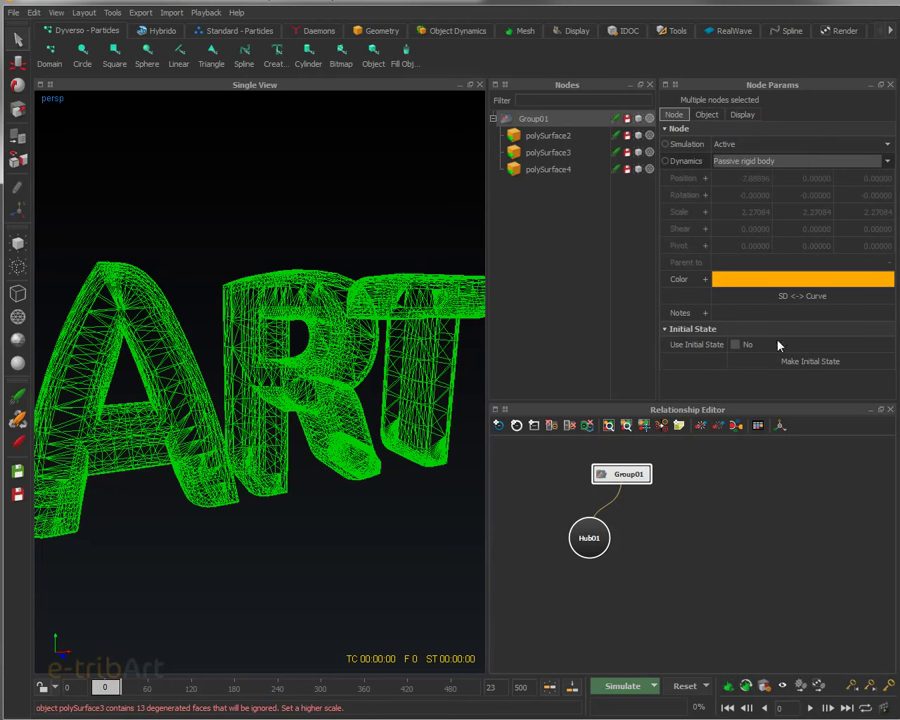
left_click(575, 196)
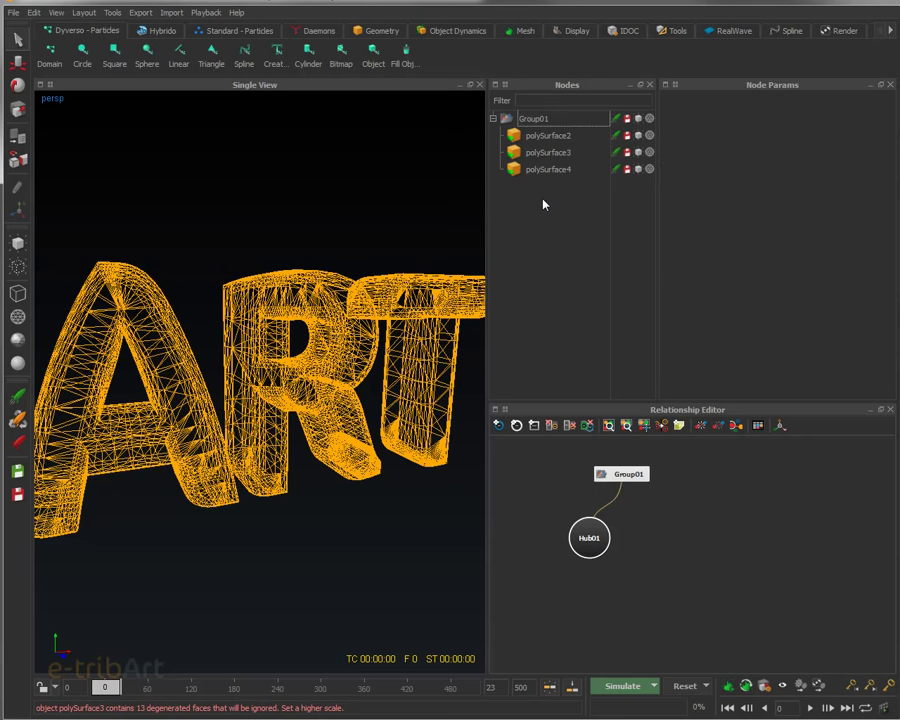
left_click(538, 120)
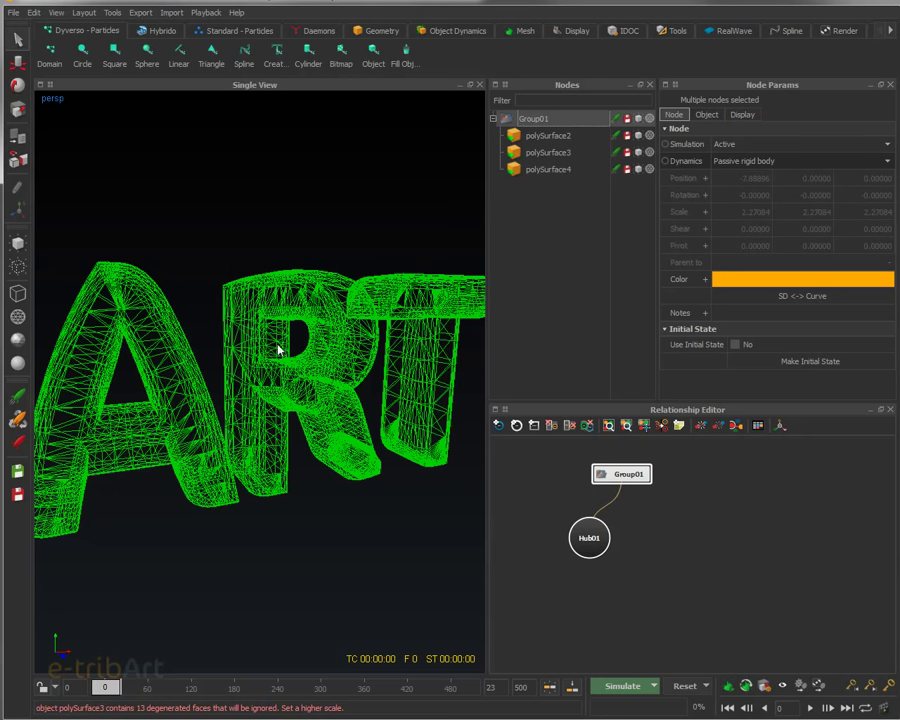
Add a sphere and position it inside the foot of the A's right leg, at about -2.19, 0.23, 1.36.
left_click(380, 31)
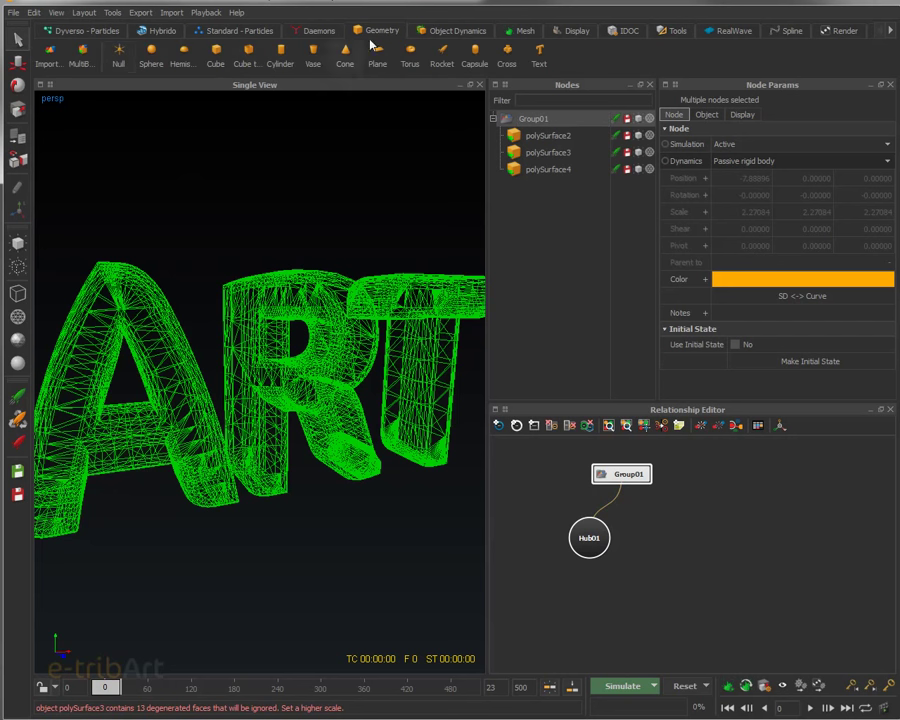
left_click(151, 55)
left_click_drag(279, 522, 268, 480, "alt")
key("w")
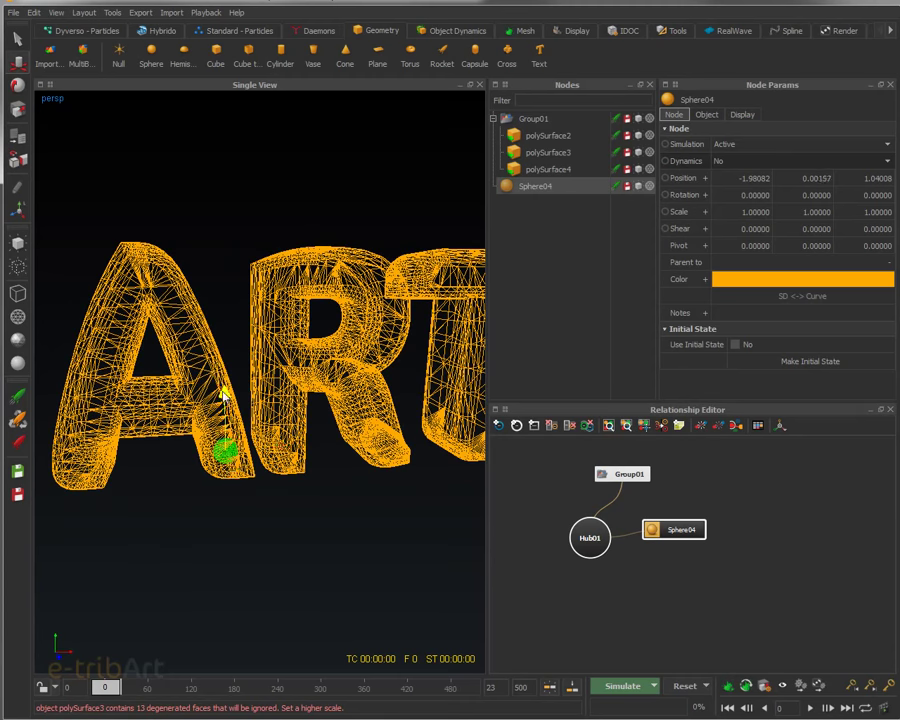
mouse_move(268, 476)
left_mouse_down("alt")
mouse_move(267, 532)
mouse_move(279, 490)
mouse_move(261, 488)
mouse_move(286, 468)
mouse_move(258, 467)
left_mouse_up("alt")
scroll(263, 498, "up", 4)
Scale the sphere uniformly to about 0.63 and raise it within the A's leg to about -2.30, 1.08, 1.36.
key("r")
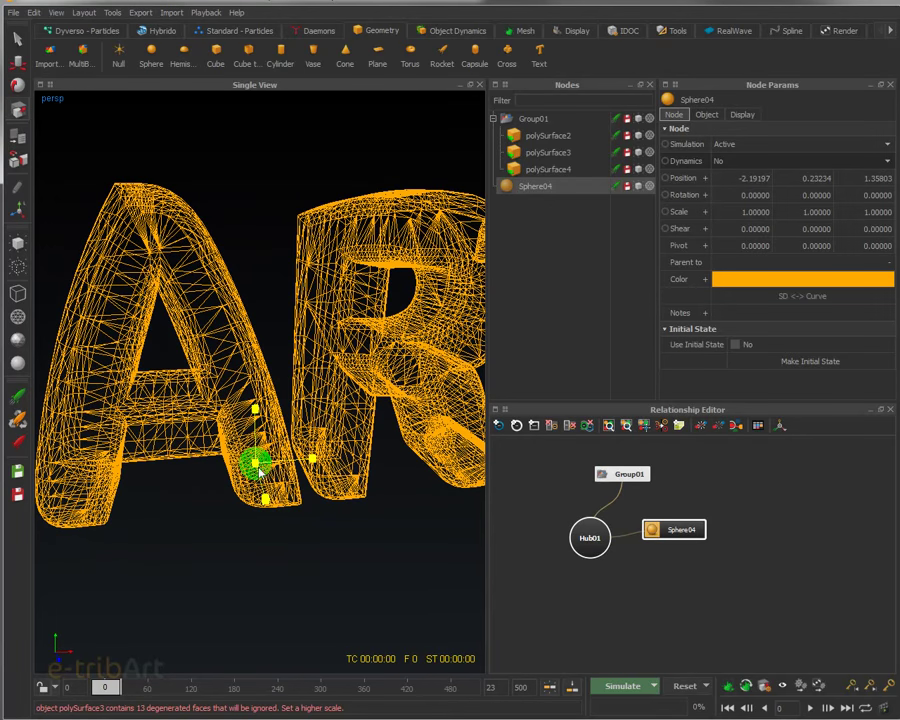
mouse_move(256, 463)
left_mouse_down()
mouse_move(238, 478)
mouse_move(250, 470)
mouse_move(320, 525)
mouse_move(240, 467)
left_mouse_up()
key("w")
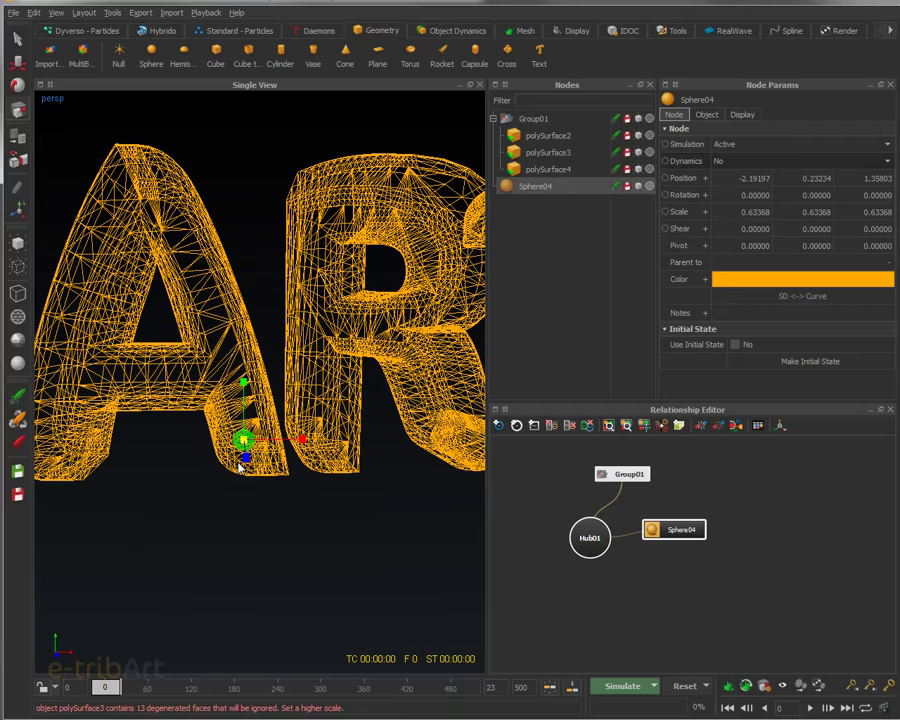
left_click_drag(243, 386, 241, 358)
left_click_drag(241, 358, 307, 470, "alt")
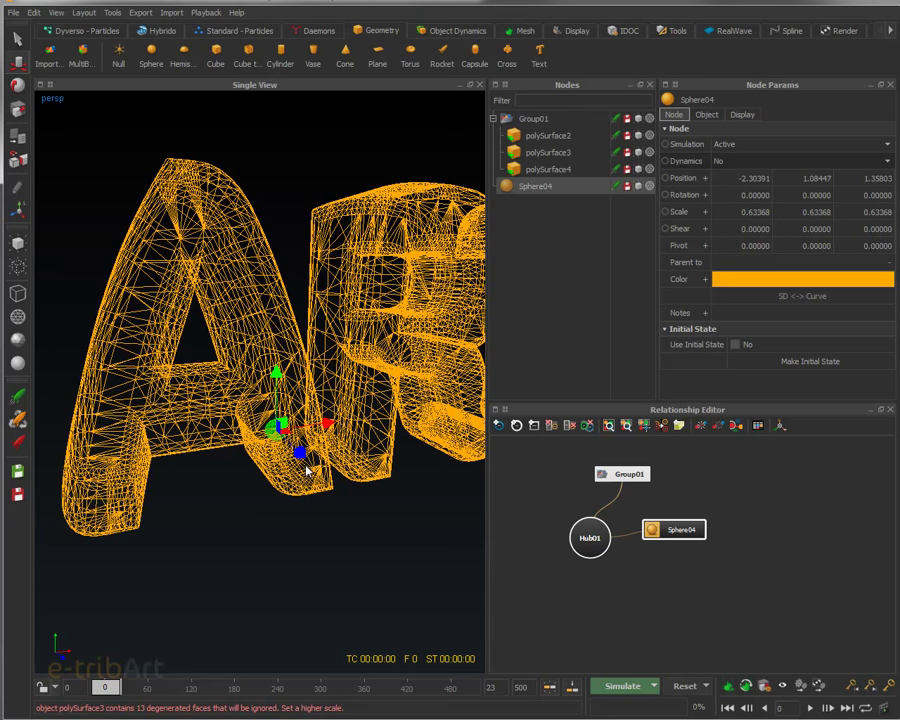
left_click_drag(307, 470, 273, 460, "alt")
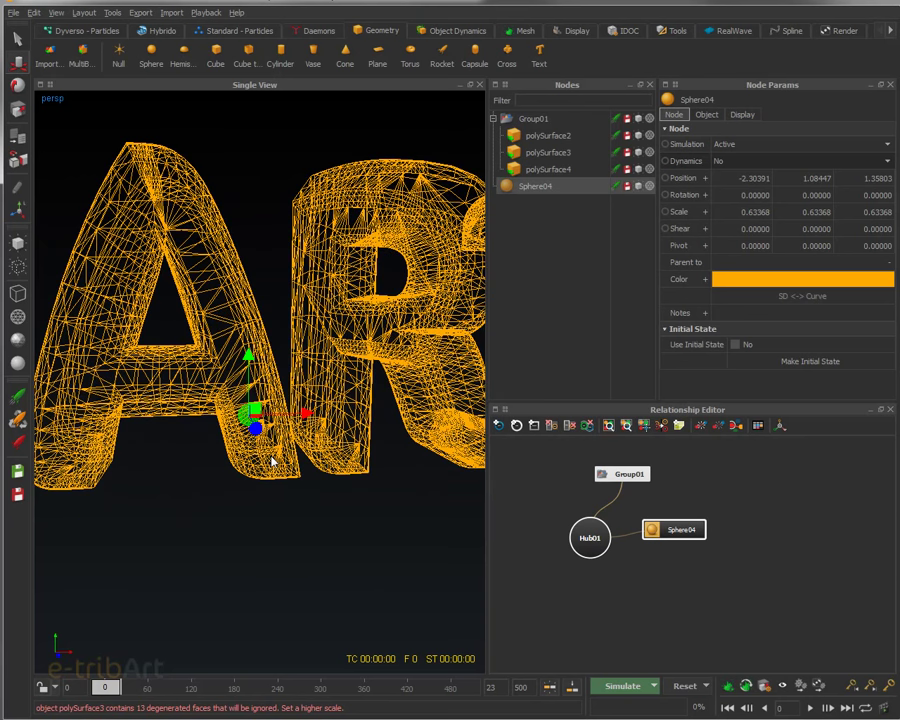
Rename the sphere node as sphere_A.
double_click(537, 187)
key("BackSpace")
key("BackSpace")
key("BackSpace")
key("BackSpace")
key("BackSpace")
key("BackSpace")
key("BackSpace")
key("BackSpace")
type("sphere_A")
key("Return")
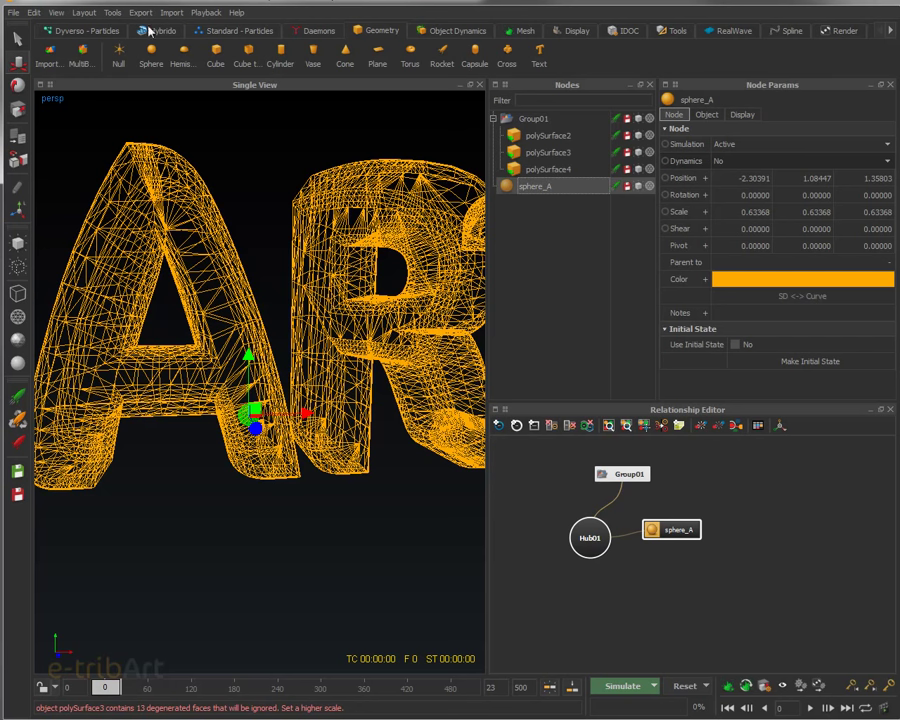
Create a Dyverso Object emitter and assign sphere_A as its emitting object.
left_click(72, 32)
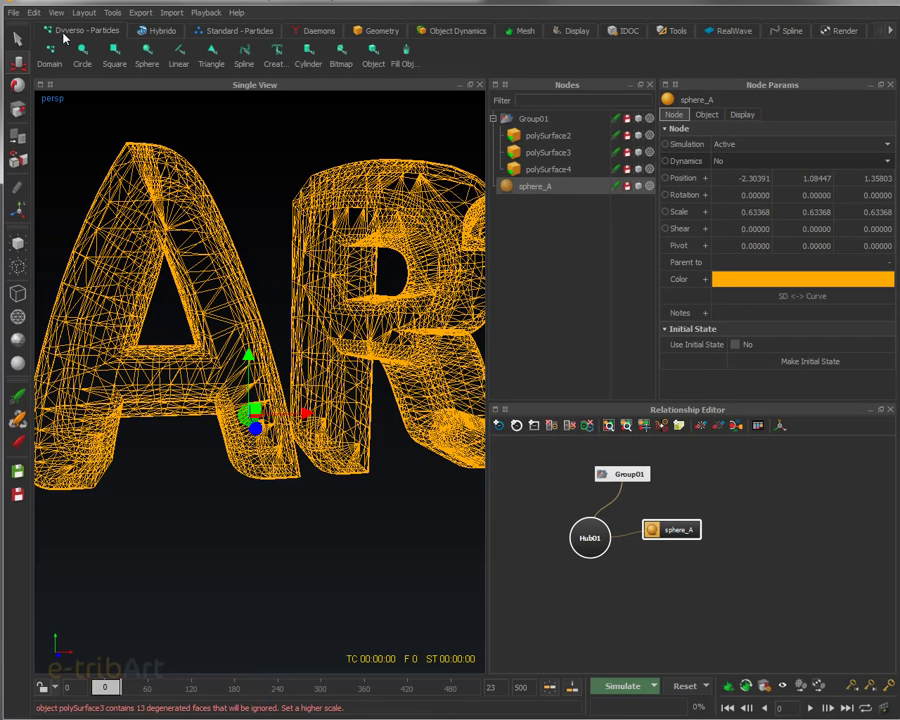
left_click(376, 57)
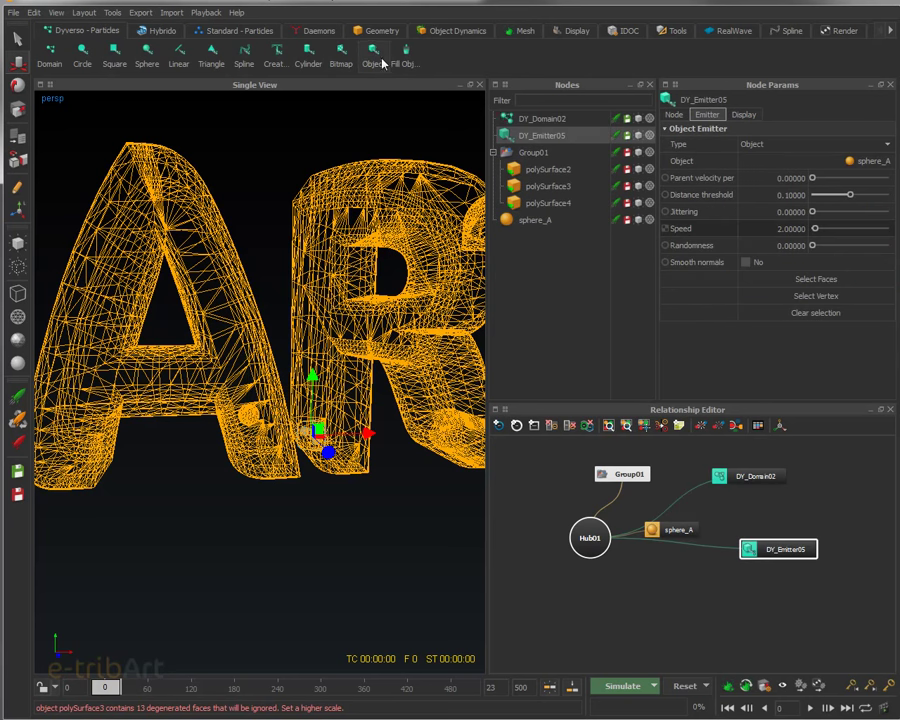
left_click(545, 119)
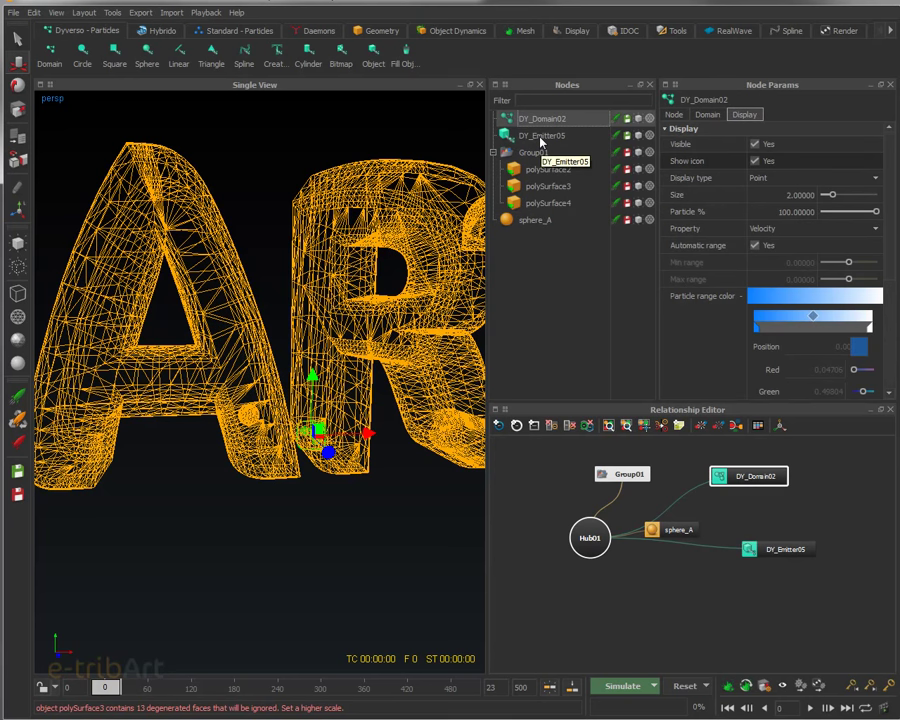
left_click(541, 137)
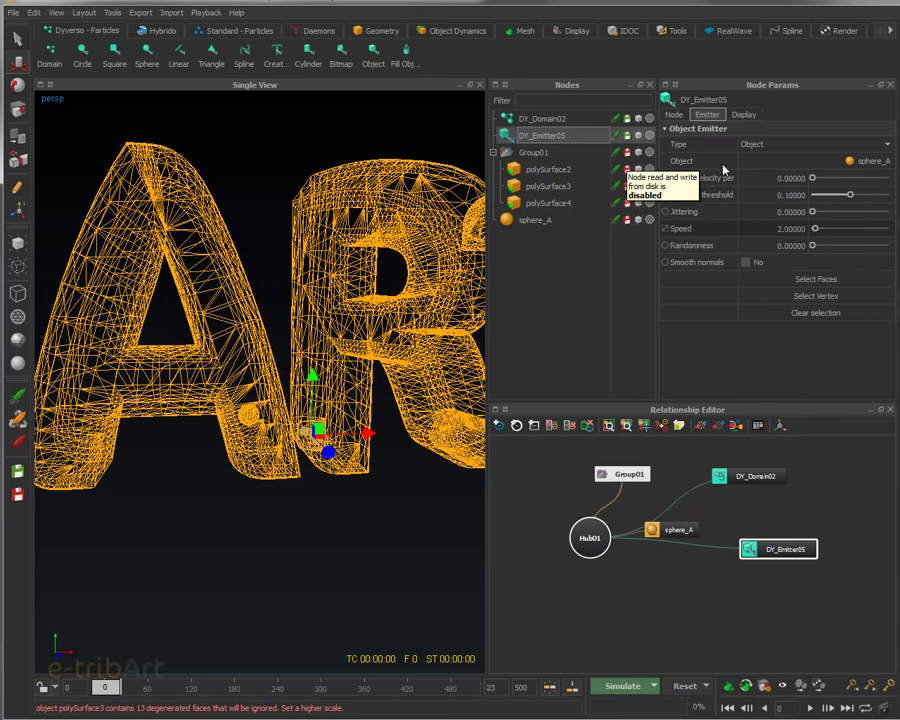
left_click(850, 161)
left_click(780, 87)
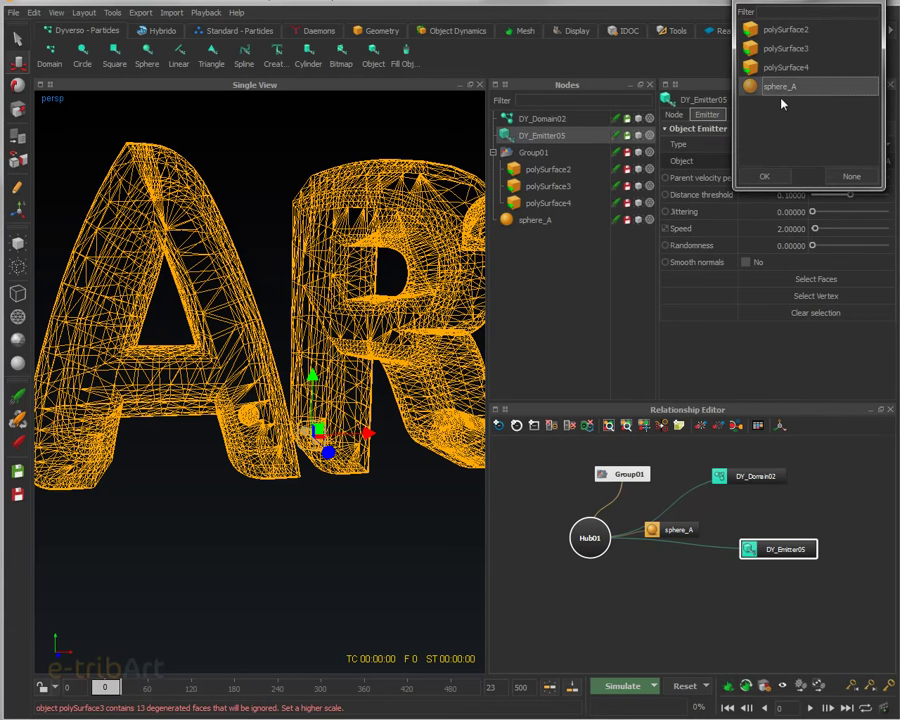
left_click(775, 176)
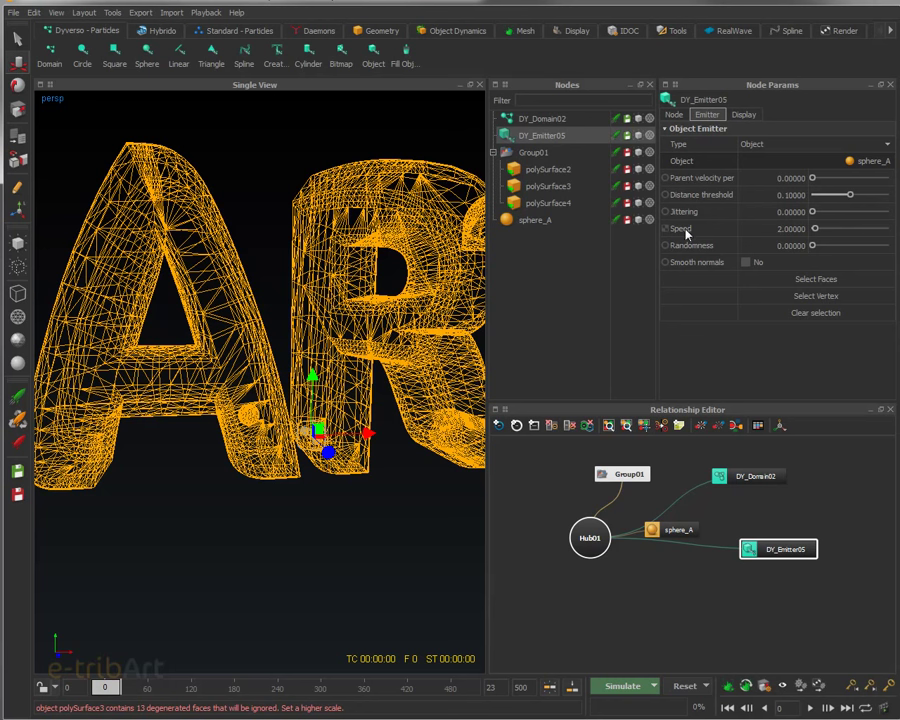
Set the object emitter's speed to 4.
double_click(786, 228)
type("4")
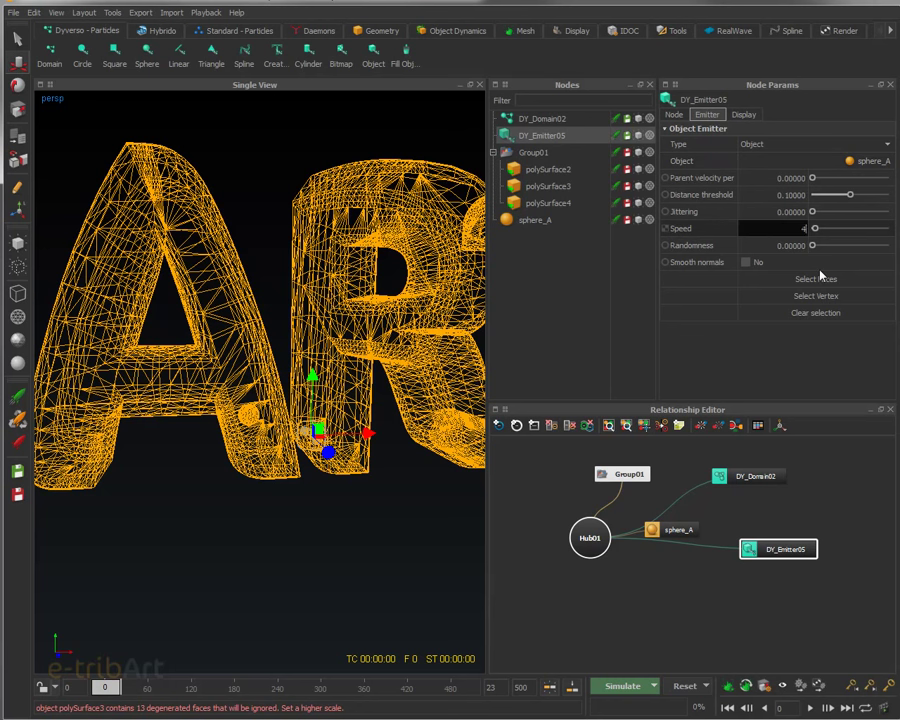
key("Return")
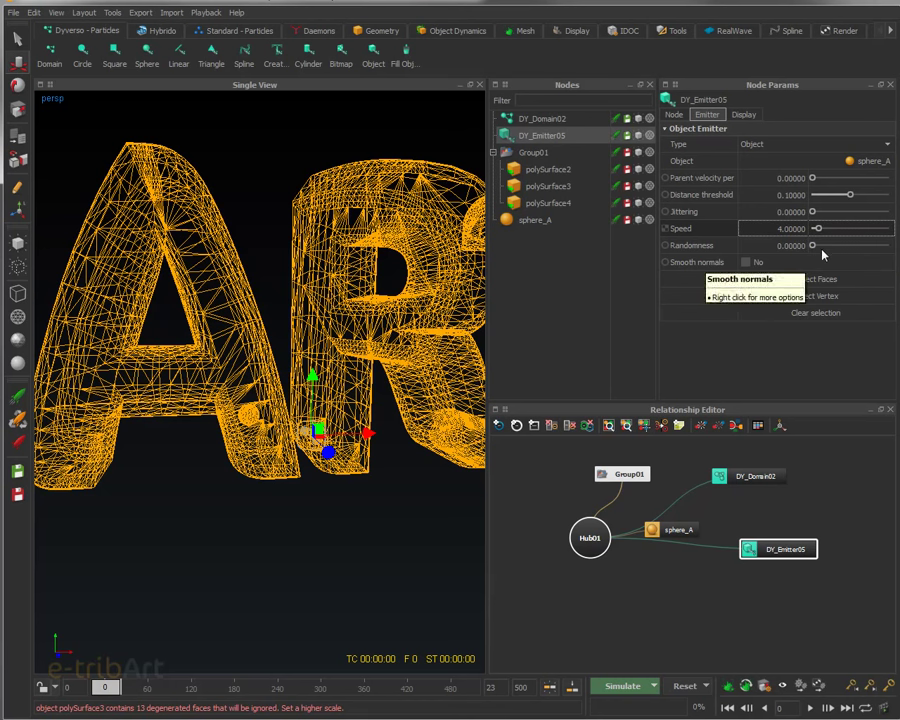
Set the object emitter's distance threshold to -0.1.
left_click_drag(200, 295, 262, 391, "alt")
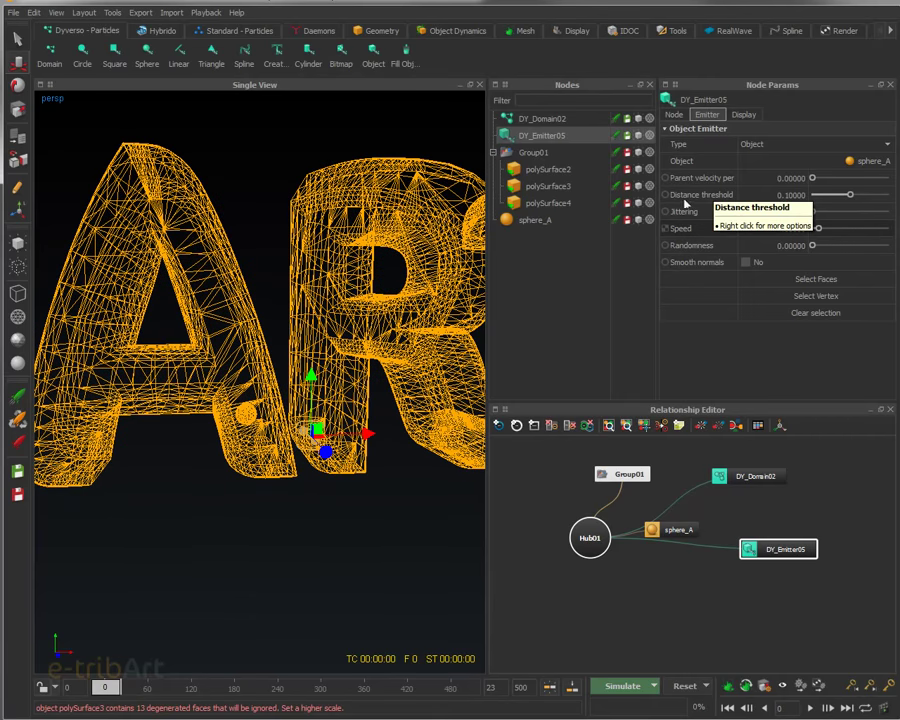
left_click(790, 195)
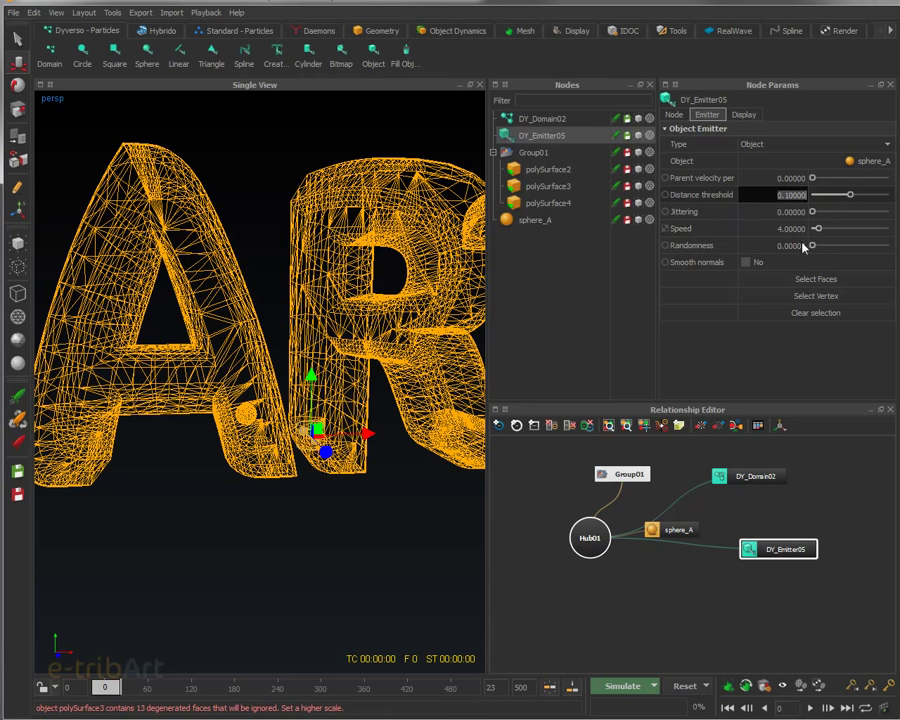
key("BackSpace")
type("-0.1")
key("Return")
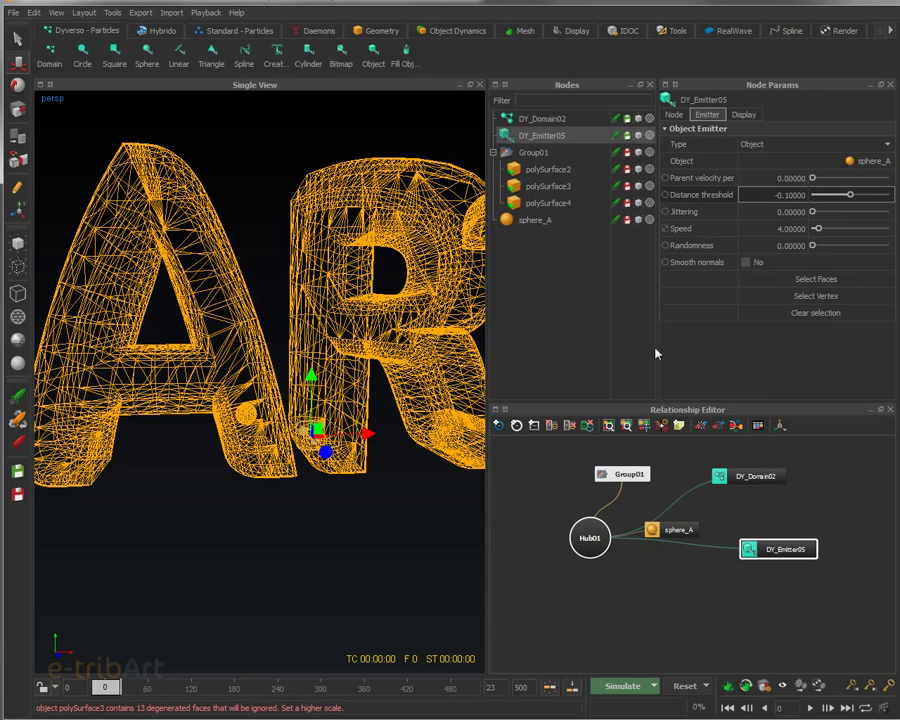
Spread the relationship graph out, with DY_Emitter05 below Hub01, Group01 above it and sphere_A further out to one side.
left_click_drag(675, 528, 735, 525)
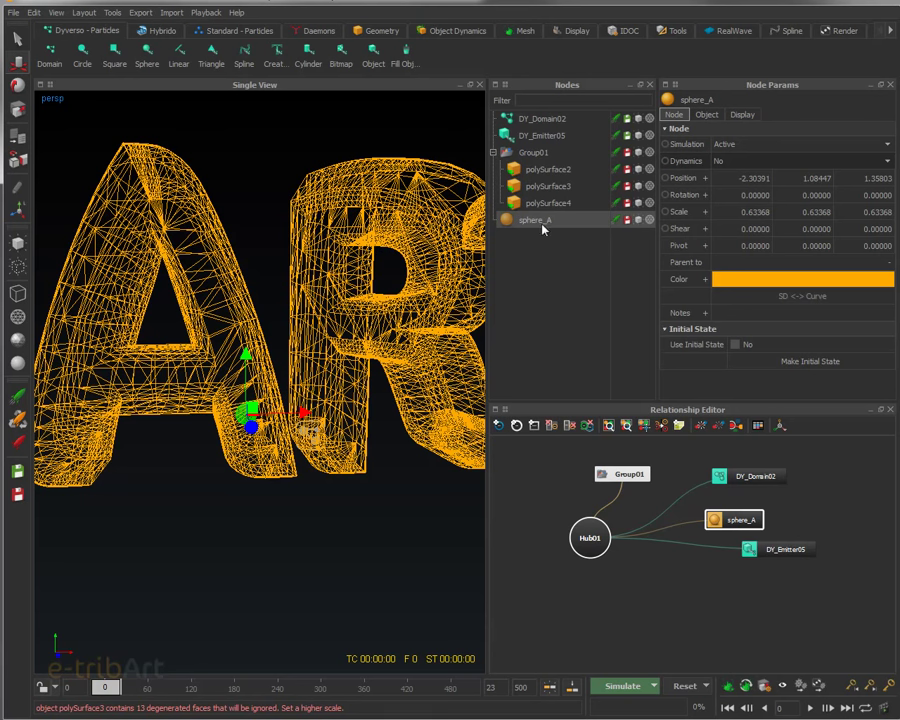
left_click(542, 139)
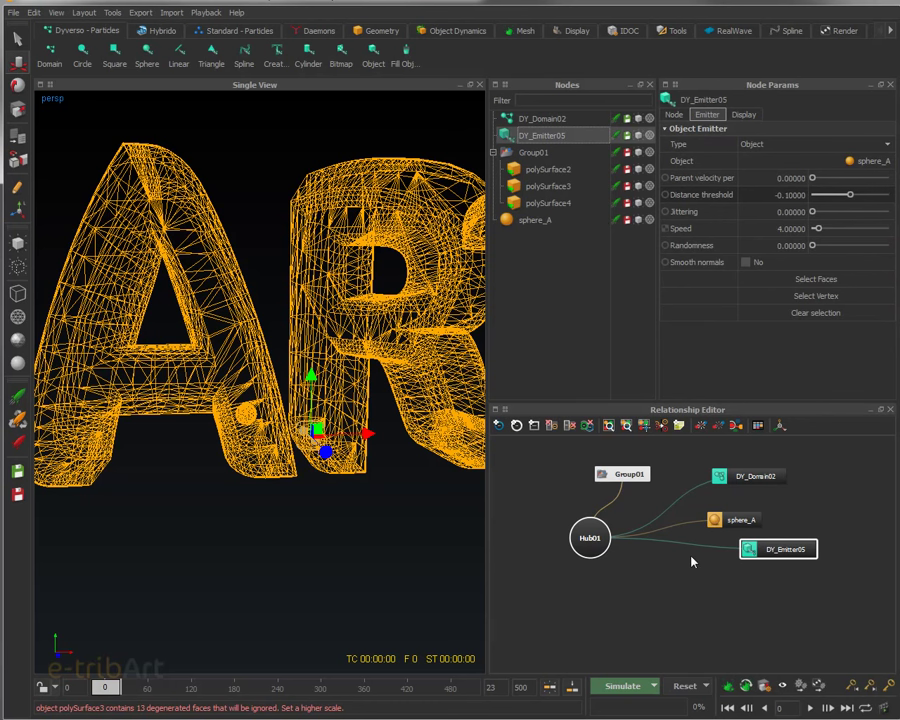
left_click_drag(746, 549, 549, 592)
left_click(610, 474)
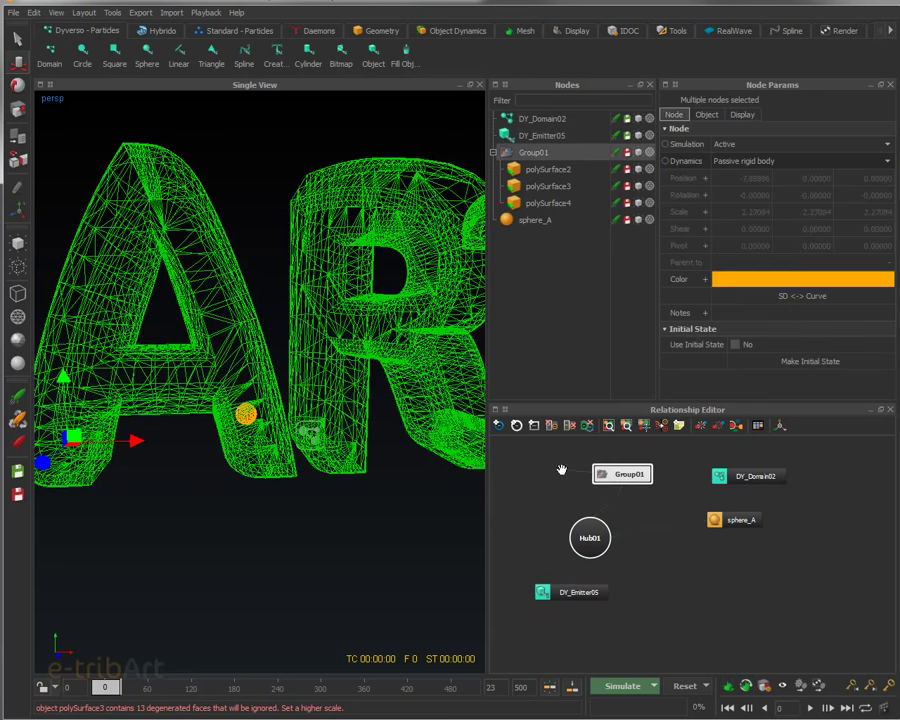
left_click_drag(615, 473, 557, 471)
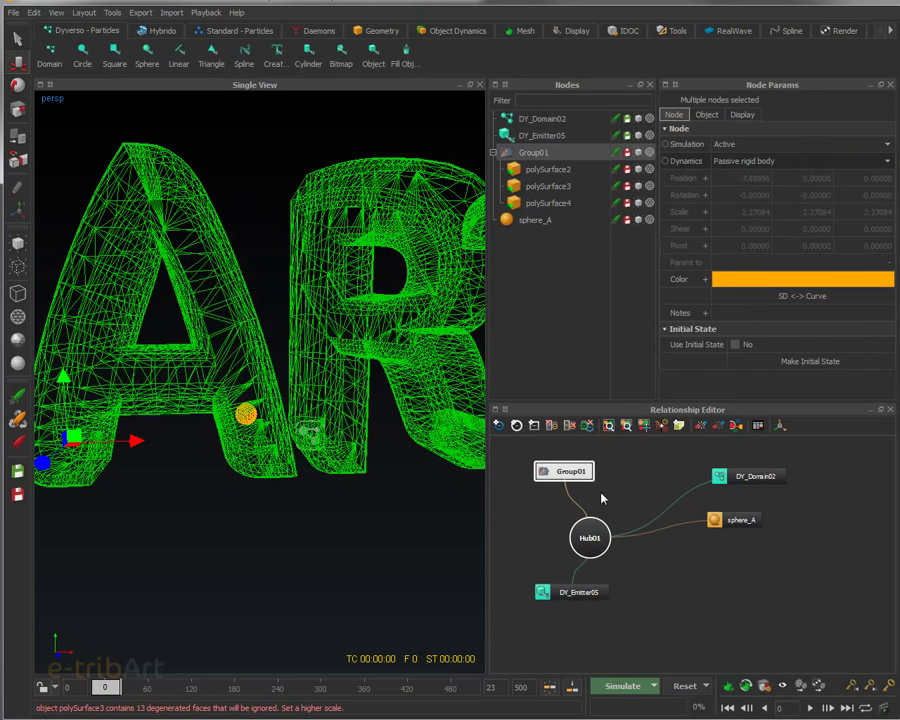
left_click_drag(714, 519, 787, 527)
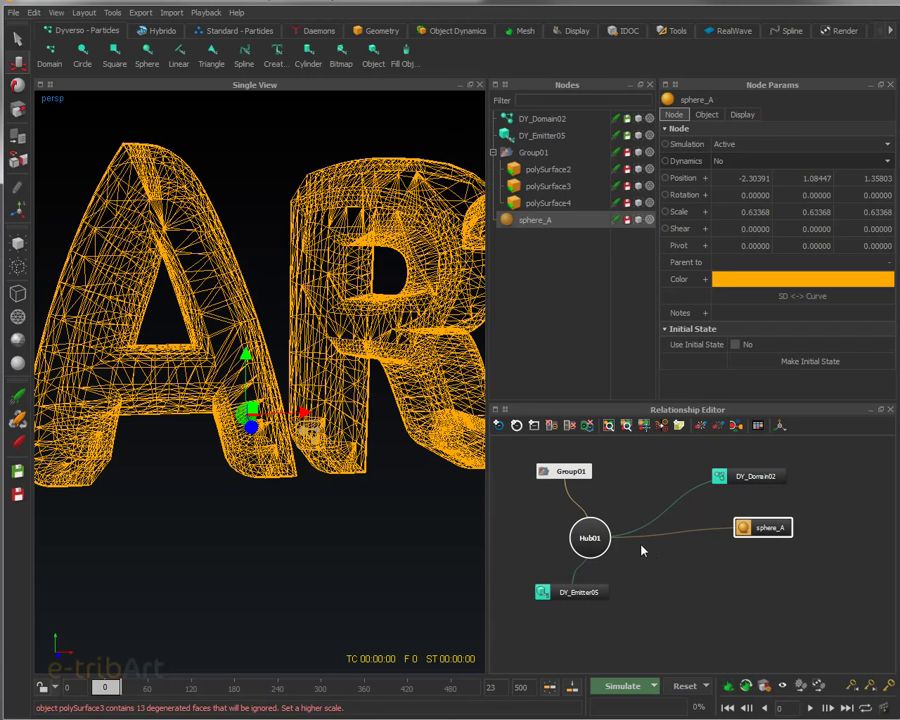
Bring sphere_A and DY_Domain02 nearer to Hub01, and line up Hub01 between Group01 and DY_Emitter05.
left_click(206, 296)
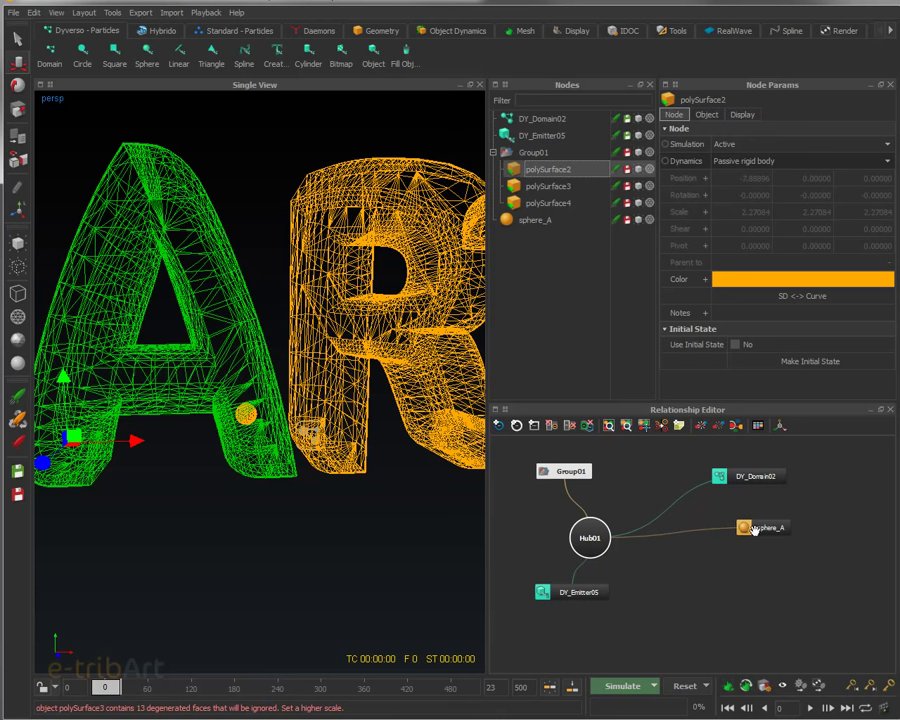
left_click_drag(755, 530, 722, 526)
left_click_drag(726, 476, 692, 479)
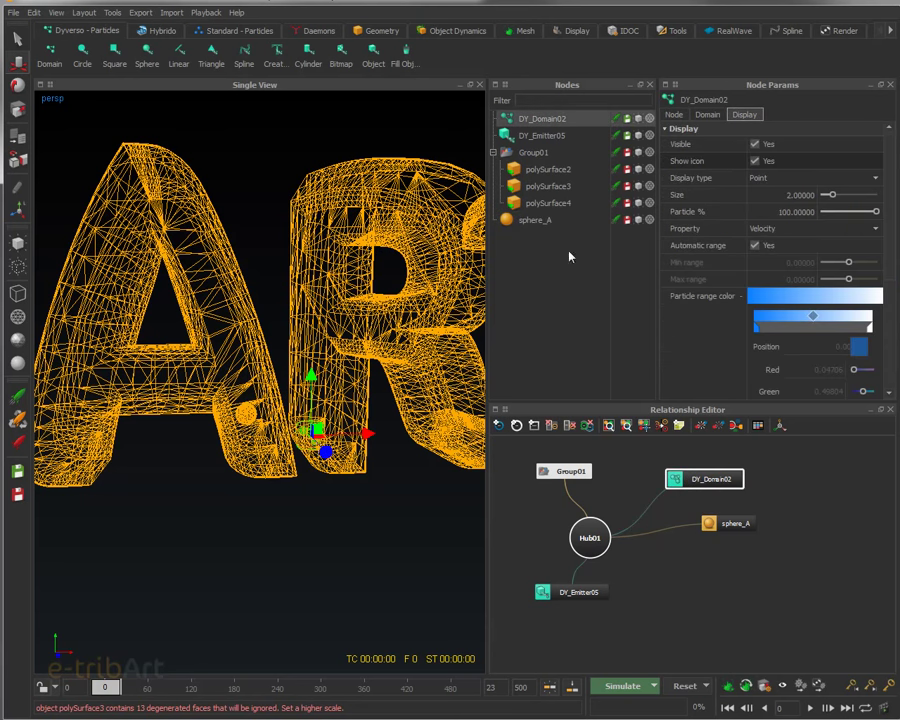
left_click(546, 171)
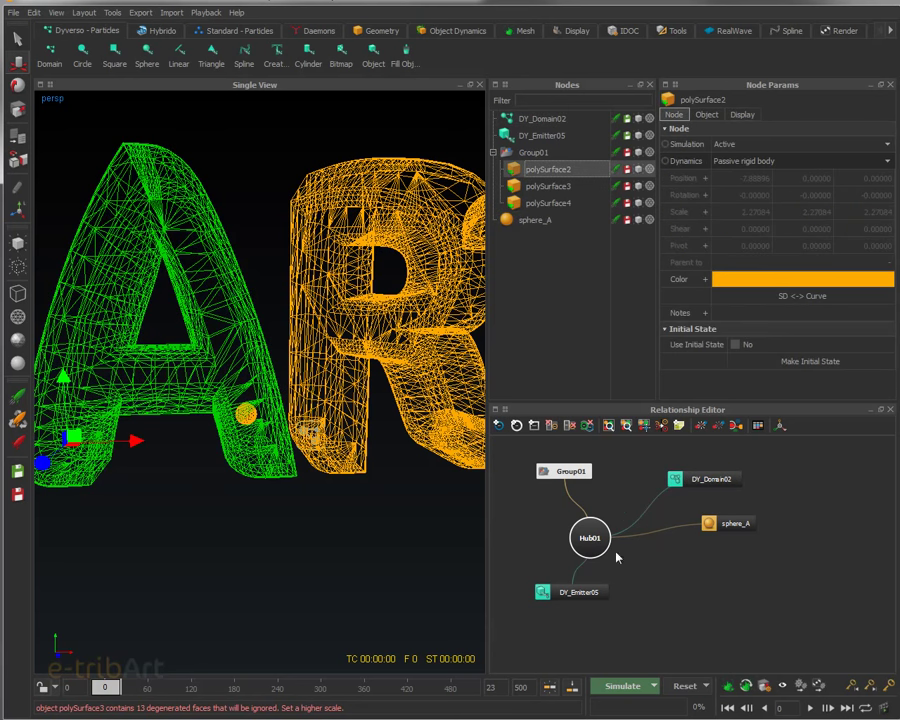
left_click_drag(596, 545, 574, 535)
left_click_drag(572, 594, 582, 600)
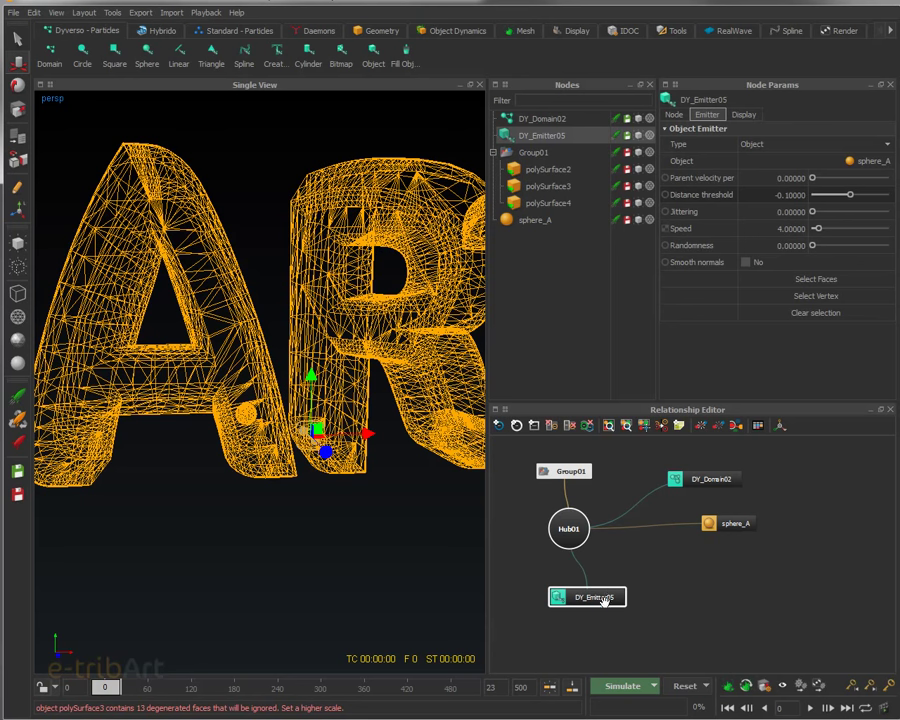
left_click(730, 592)
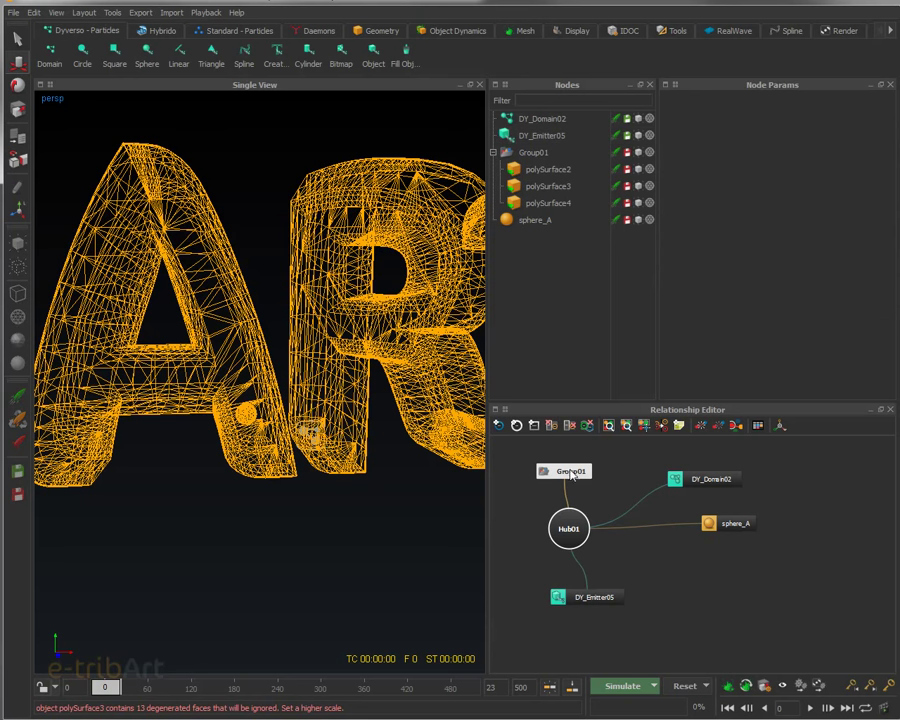
Add a second hub to the relationship graph and place it beyond sphere_A.
left_click(500, 427)
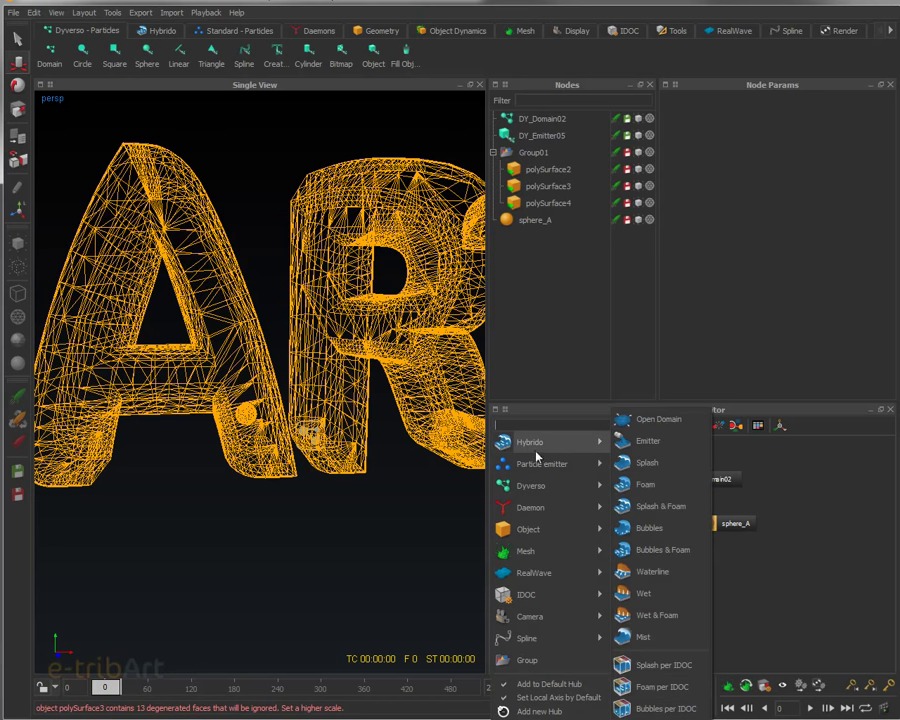
left_click(493, 453)
left_click(516, 425)
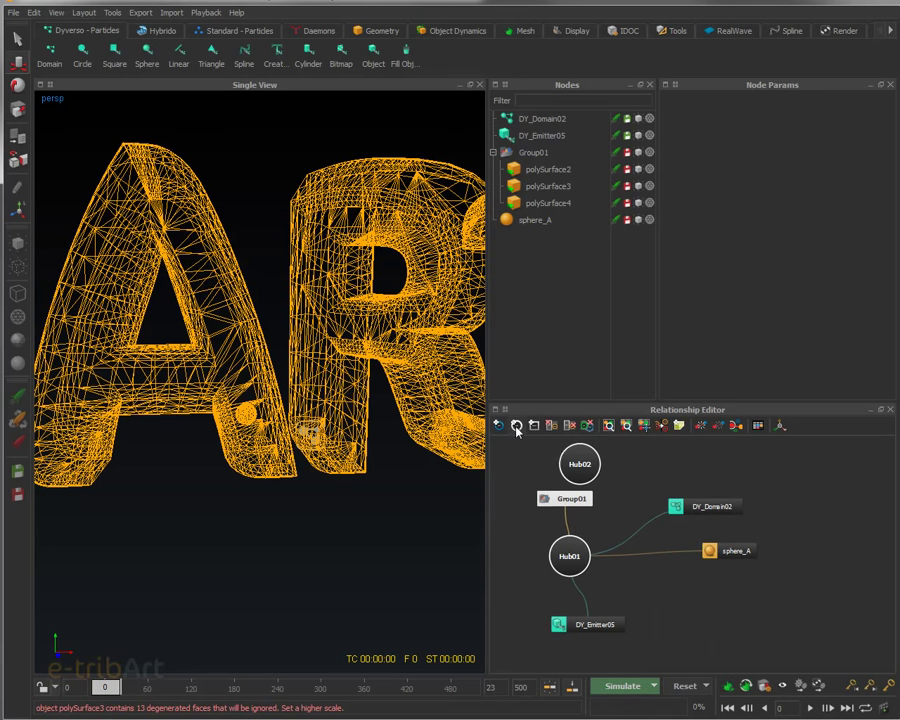
left_click_drag(560, 455, 788, 558)
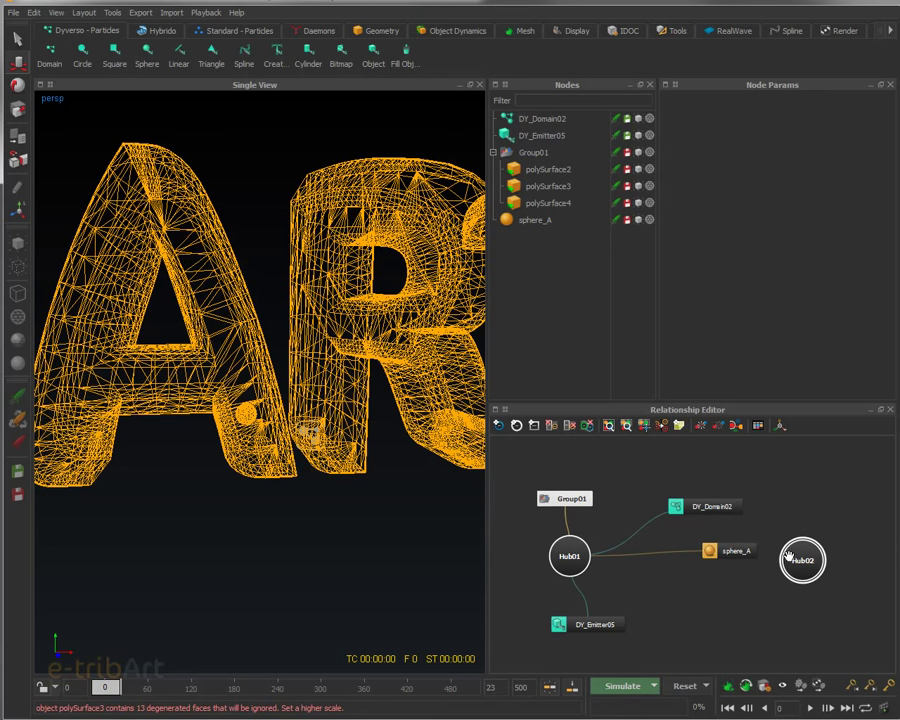
Disconnect sphere_A from Hub01 and place it above Hub02, keeping DY_Domain02 and DY_Emitter05 close to Hub01.
left_click(692, 499)
left_click_drag(692, 499, 689, 490)
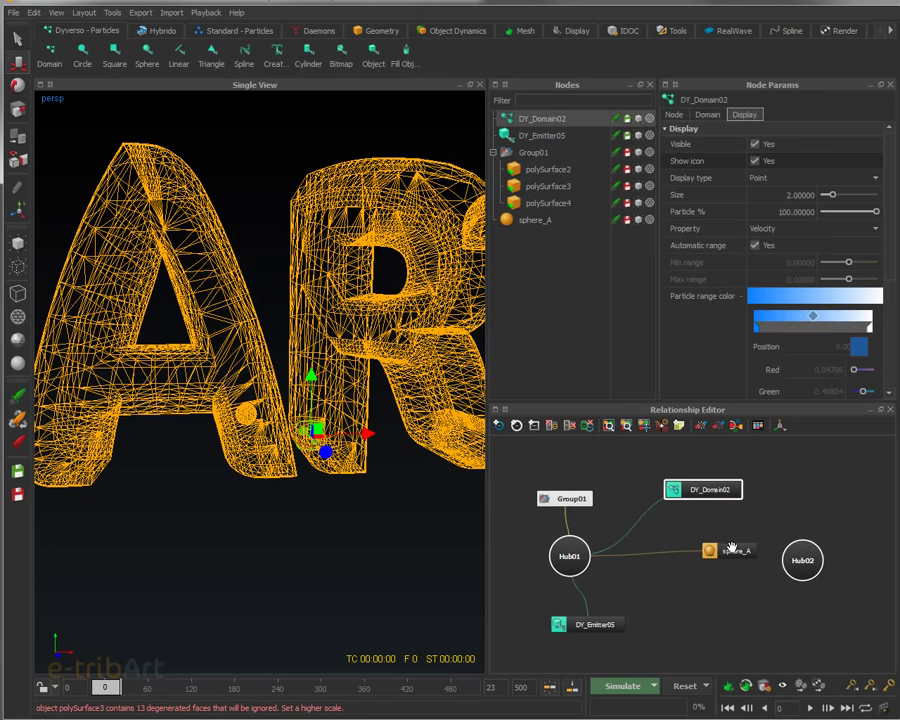
left_click_drag(728, 550, 719, 549)
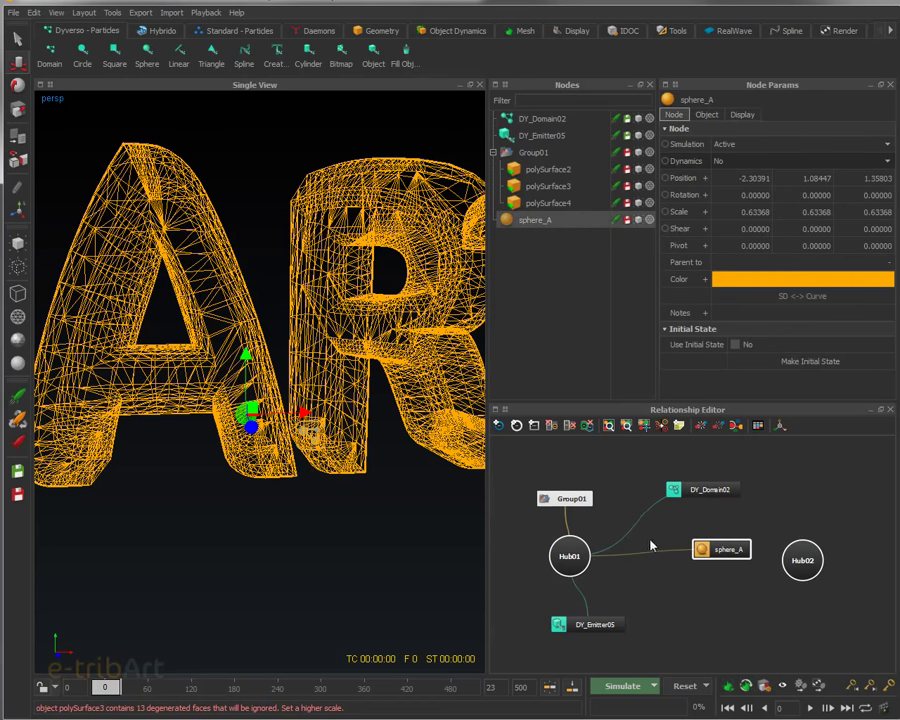
left_click_drag(642, 545, 656, 567)
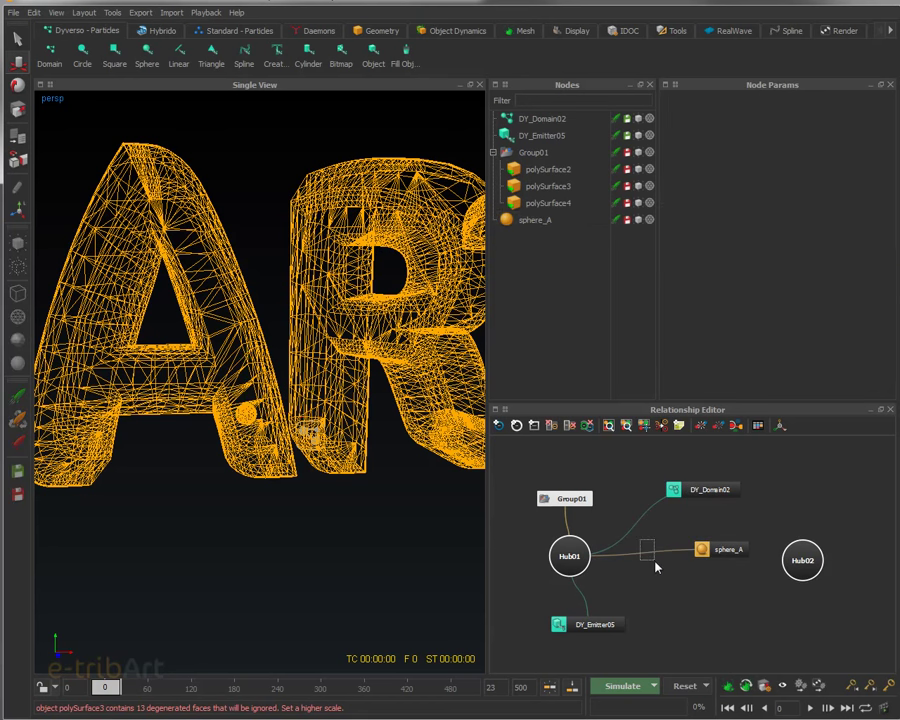
left_click(712, 549)
left_click_drag(720, 552, 782, 502)
left_click_drag(697, 489, 660, 551)
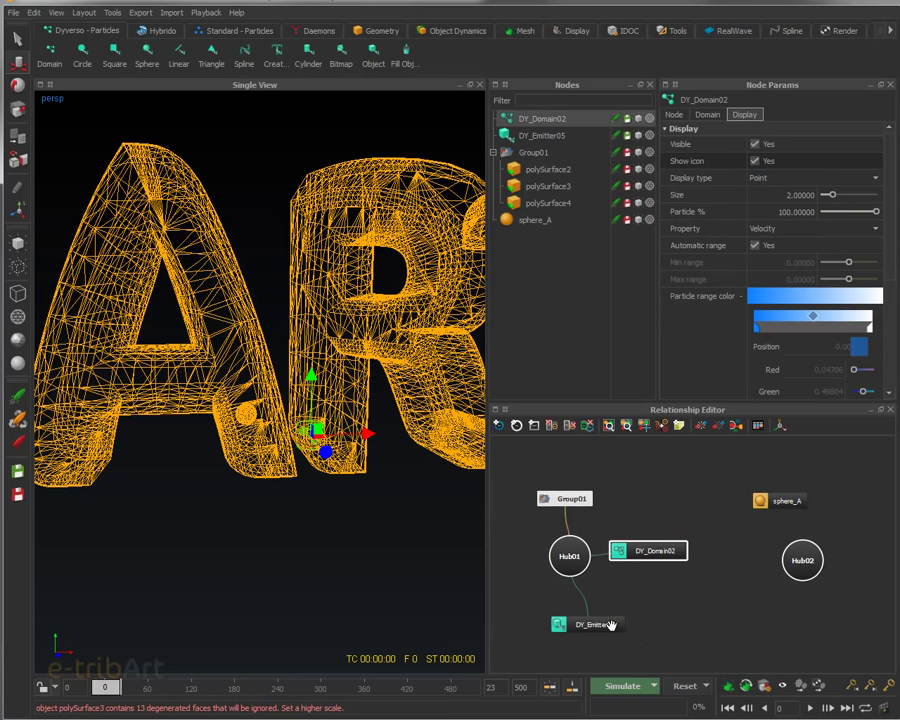
left_click_drag(605, 626, 575, 616)
Link sphere_A to Hub02 in the relationship graph.
left_click(758, 500)
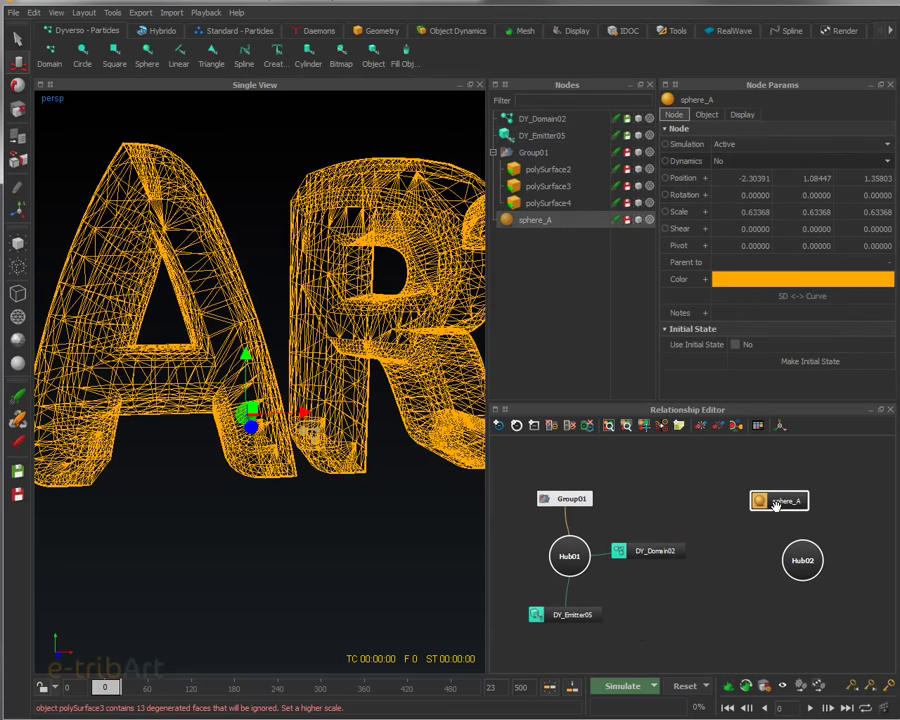
left_click_drag(775, 505, 755, 510)
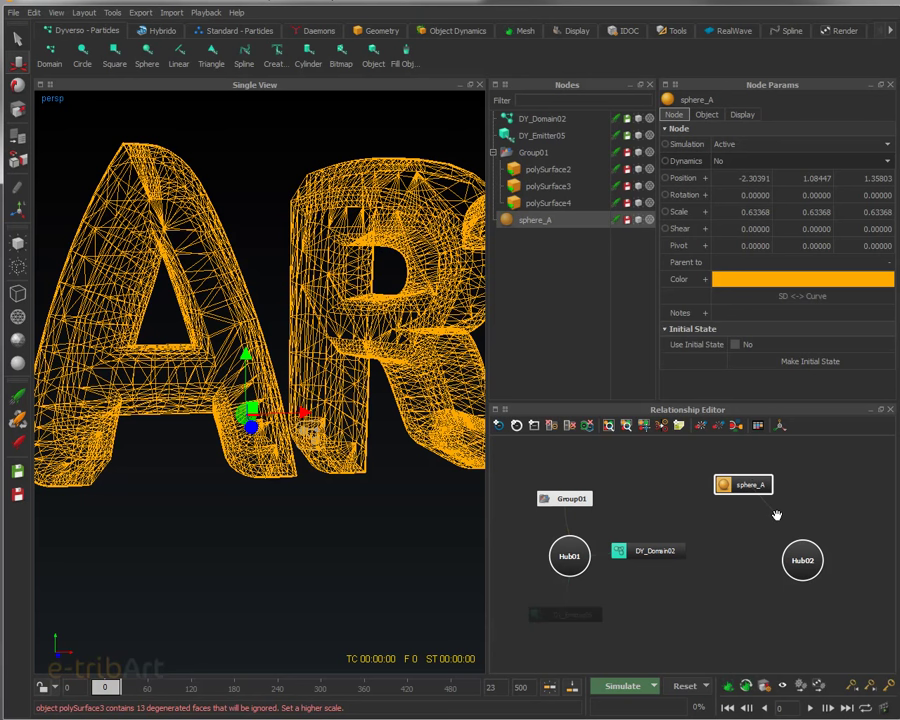
left_click_drag(776, 515, 785, 550)
left_click(724, 485)
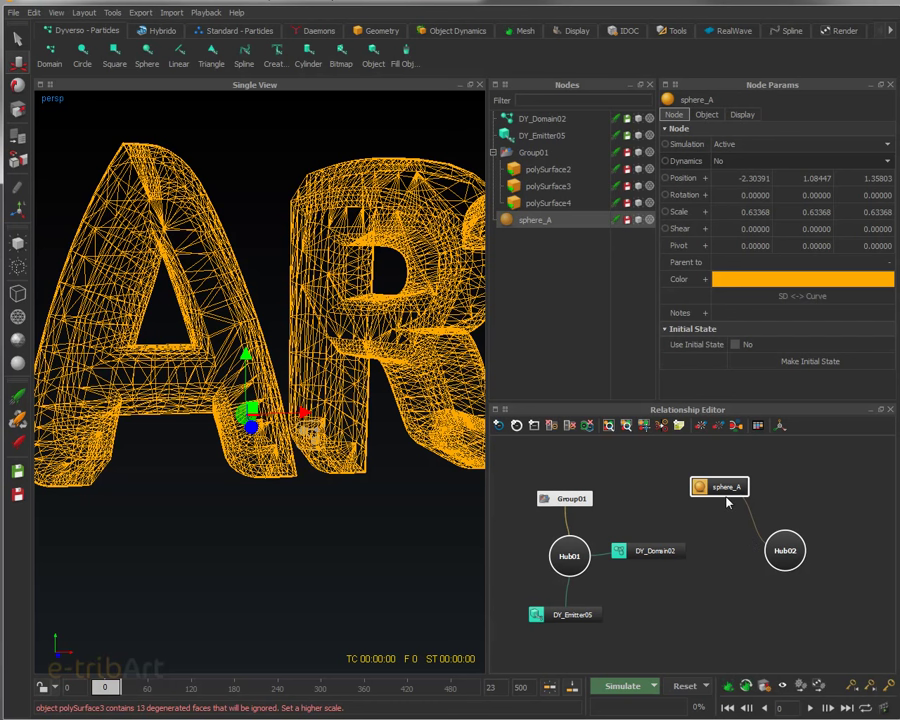
Link Group01 to Hub02 as well as Hub01, placing it between the hubs with sphere_A above Hub02.
left_click_drag(565, 498, 780, 550)
left_click_drag(699, 486, 803, 470)
left_click_drag(682, 486, 715, 484)
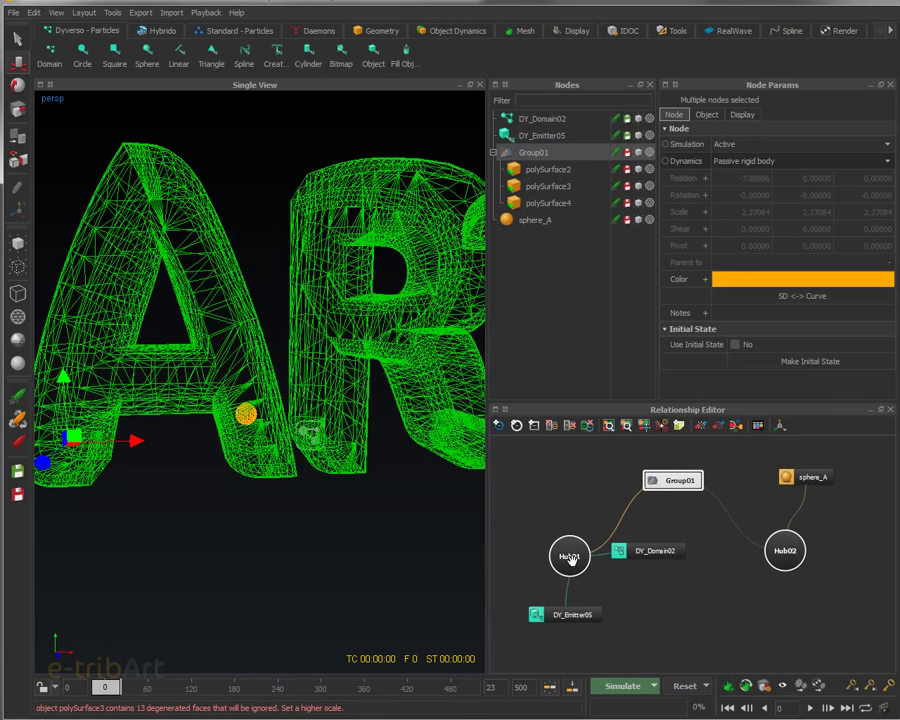
Tidy the graph by raising both hubs level beneath Group01 and lowering DY_Domain02 slightly.
left_click_drag(571, 560, 565, 550)
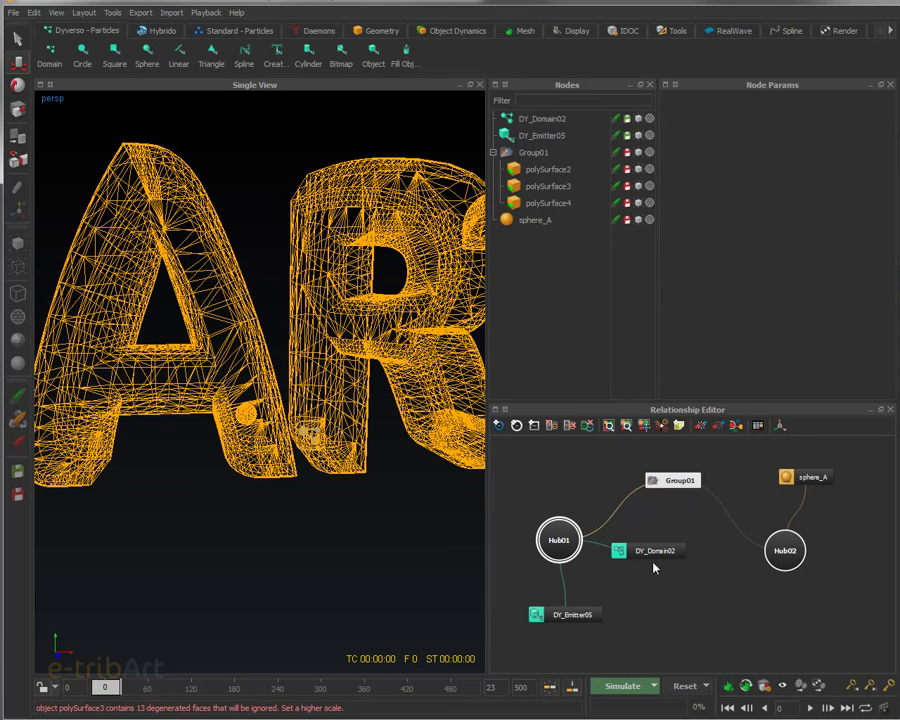
left_click_drag(643, 549, 647, 567)
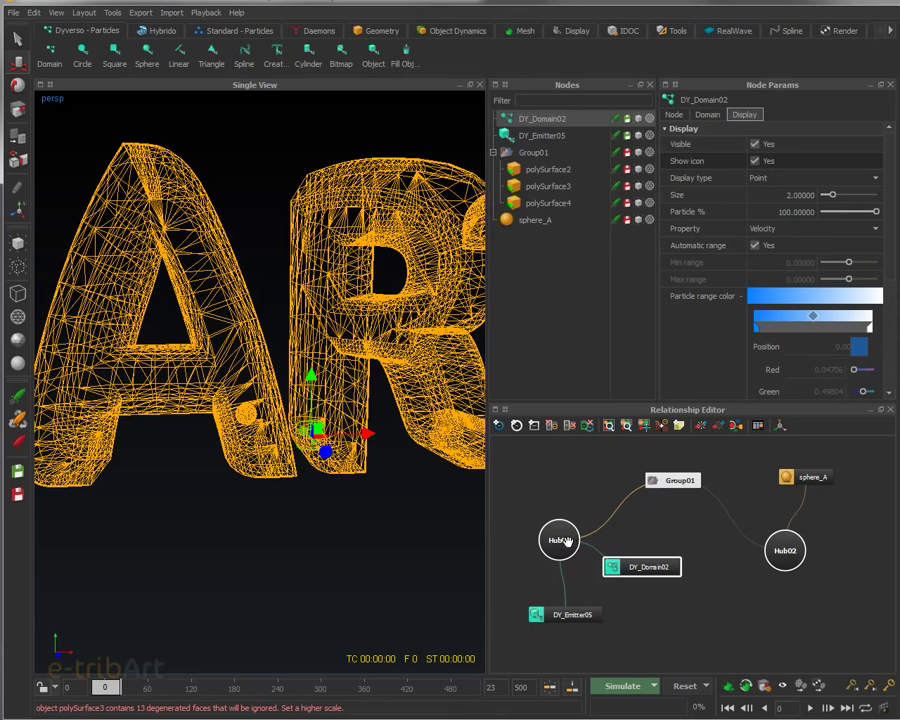
left_click_drag(570, 537, 576, 515)
left_click_drag(796, 536, 783, 523)
Set sphere_A's dynamics to Active rigid body.
left_click(802, 477)
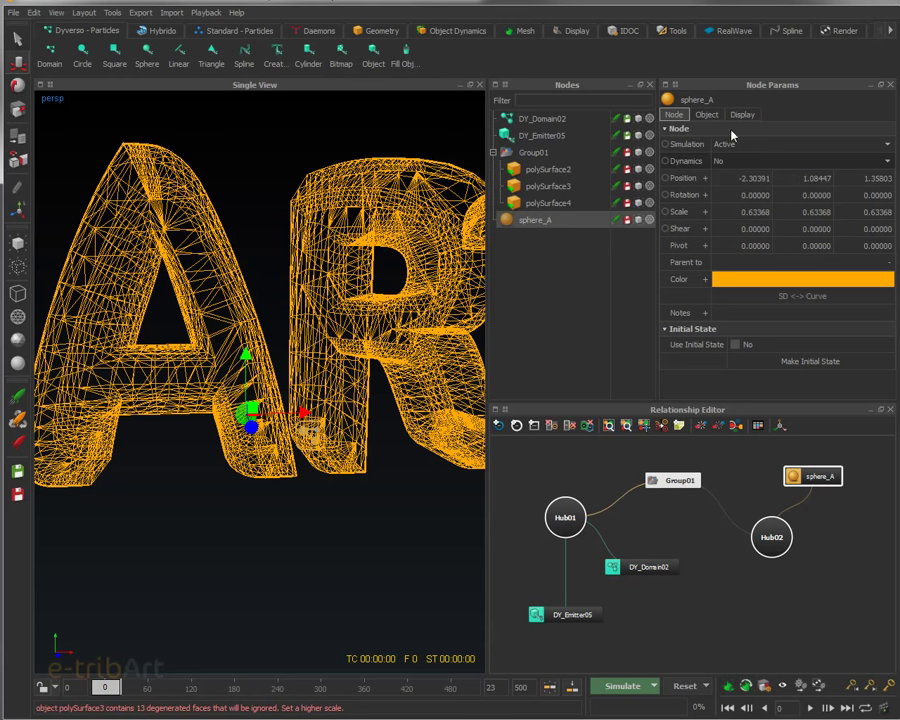
left_click(707, 115)
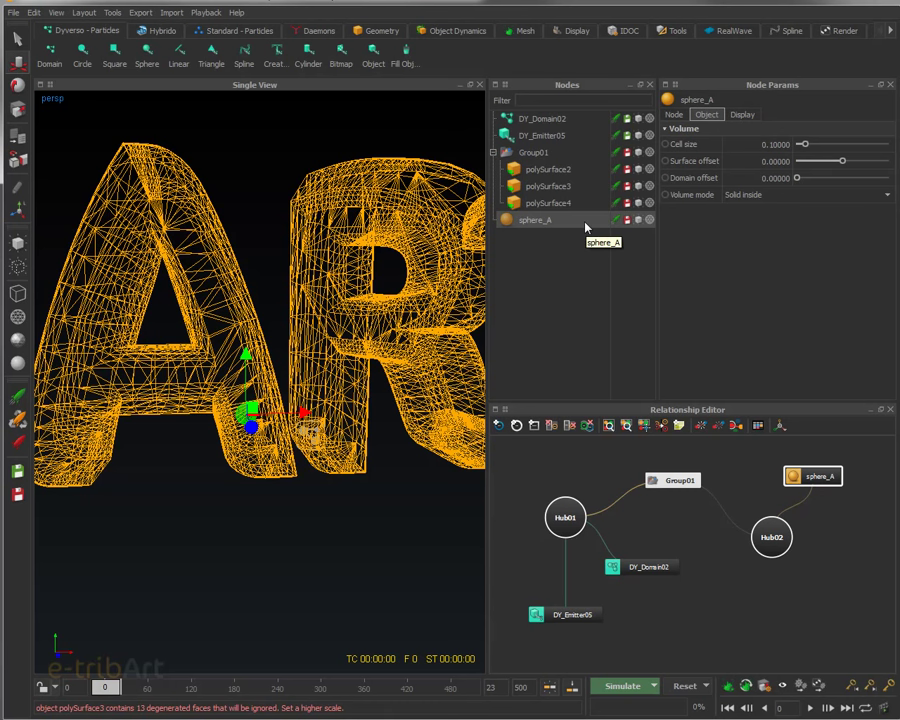
left_click(676, 115)
left_click(733, 160)
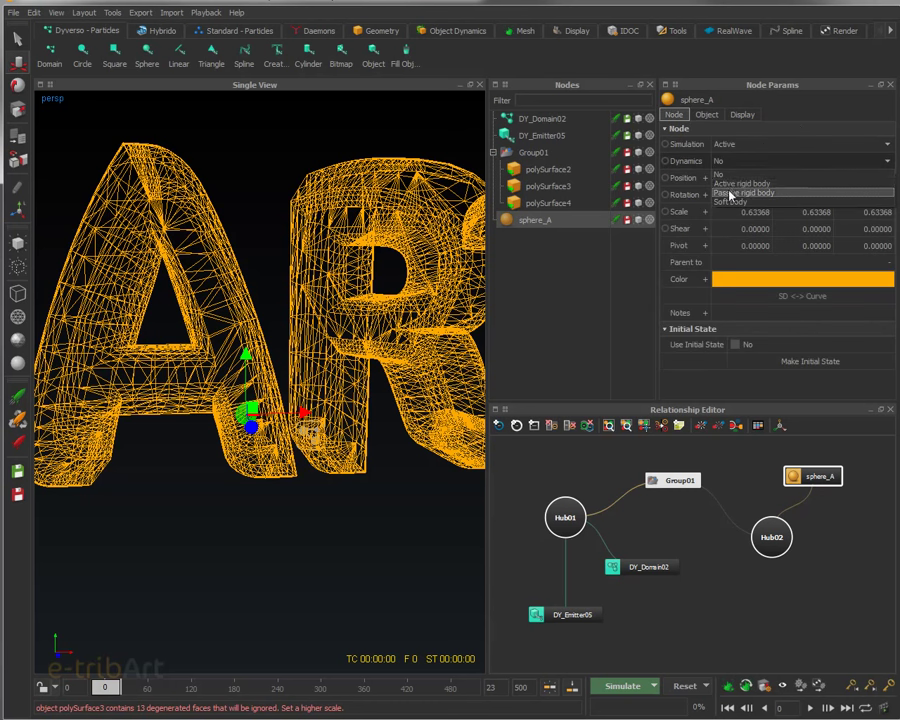
left_click(730, 185)
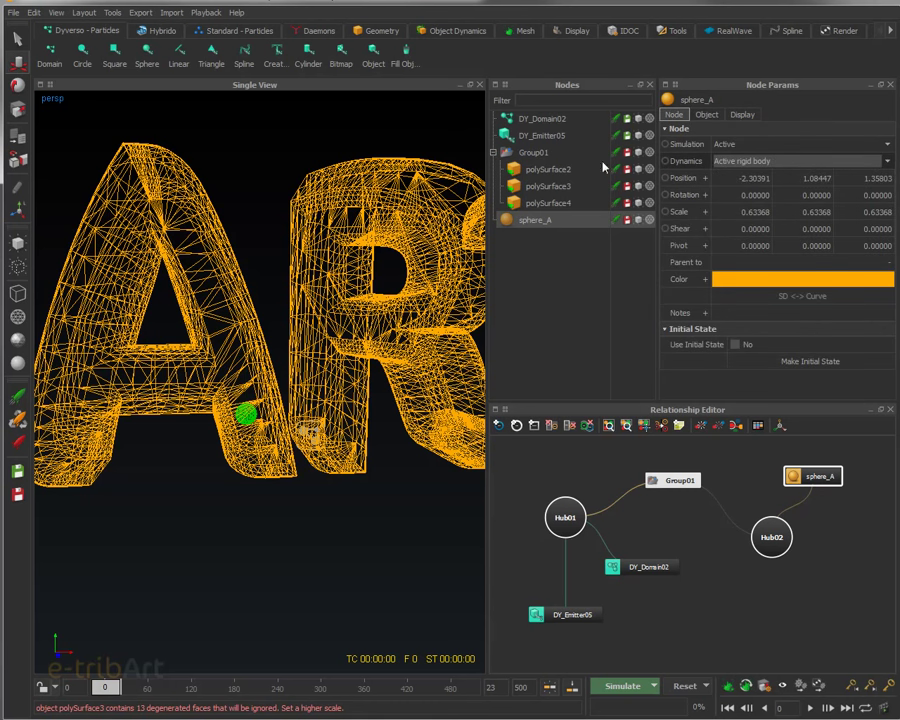
Add a Noise Field daemon, unlink it from Hub01 and link it to Hub02.
left_click(313, 31)
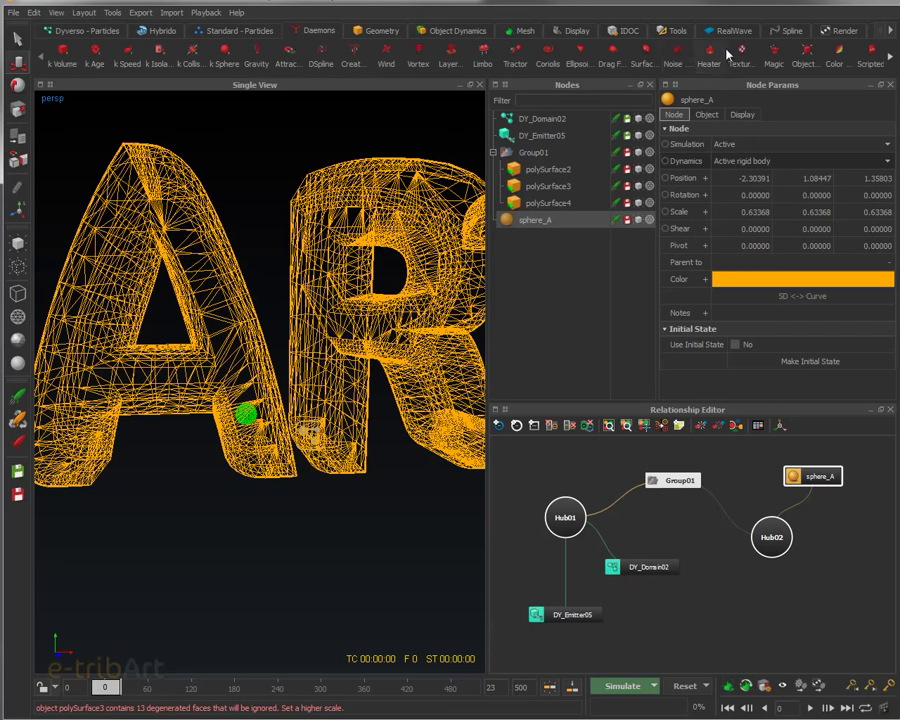
left_click(675, 62)
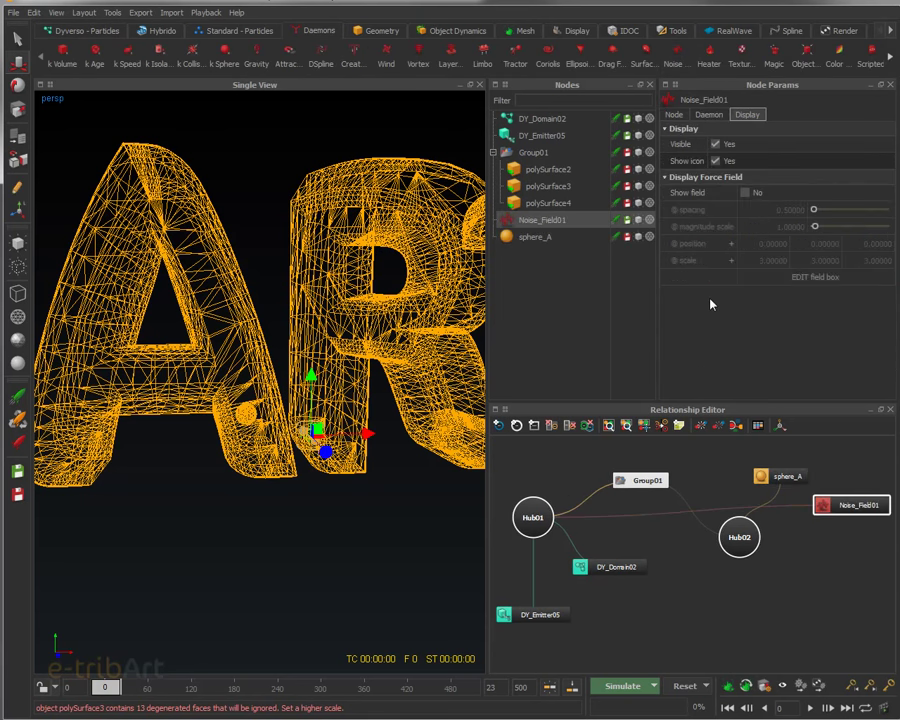
left_click(614, 518)
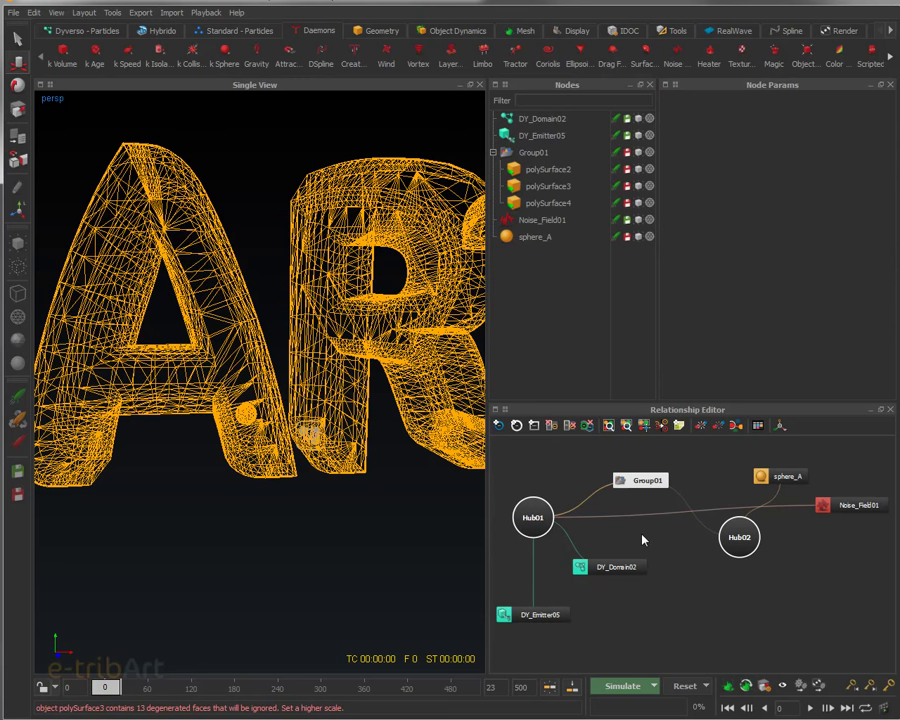
left_click(823, 510)
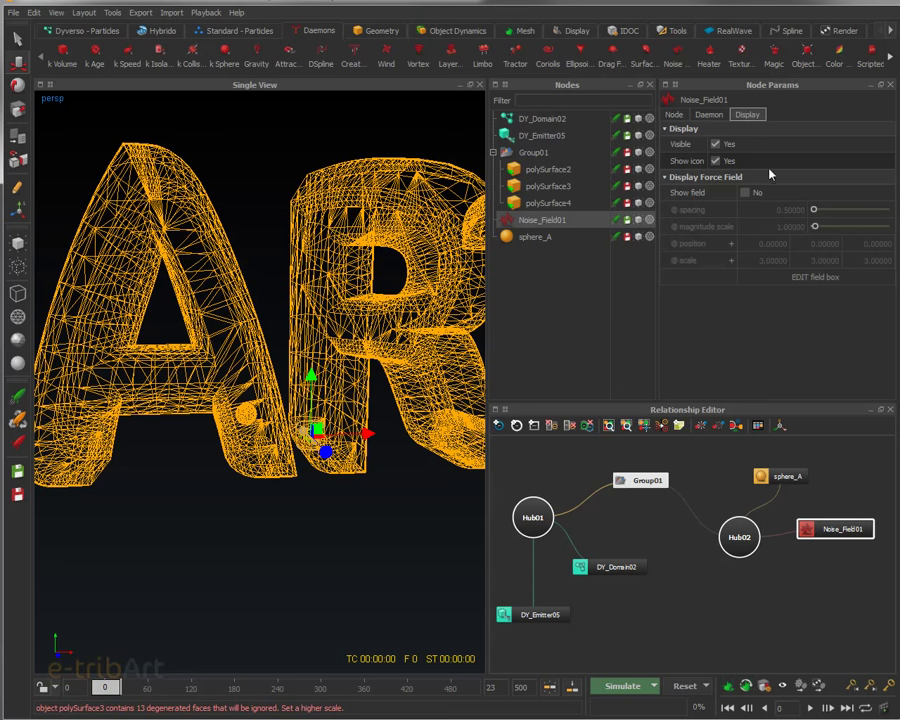
Set the Noise Field's strength to 50000 and its space scale to 100.
left_click(708, 115)
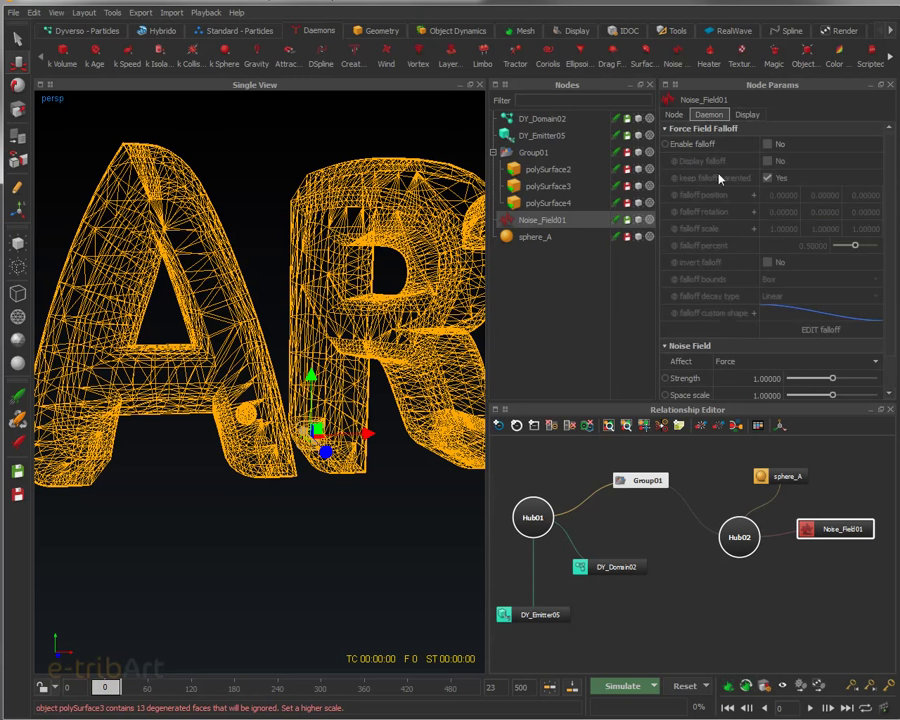
left_click(755, 378)
type("50000")
key("Return")
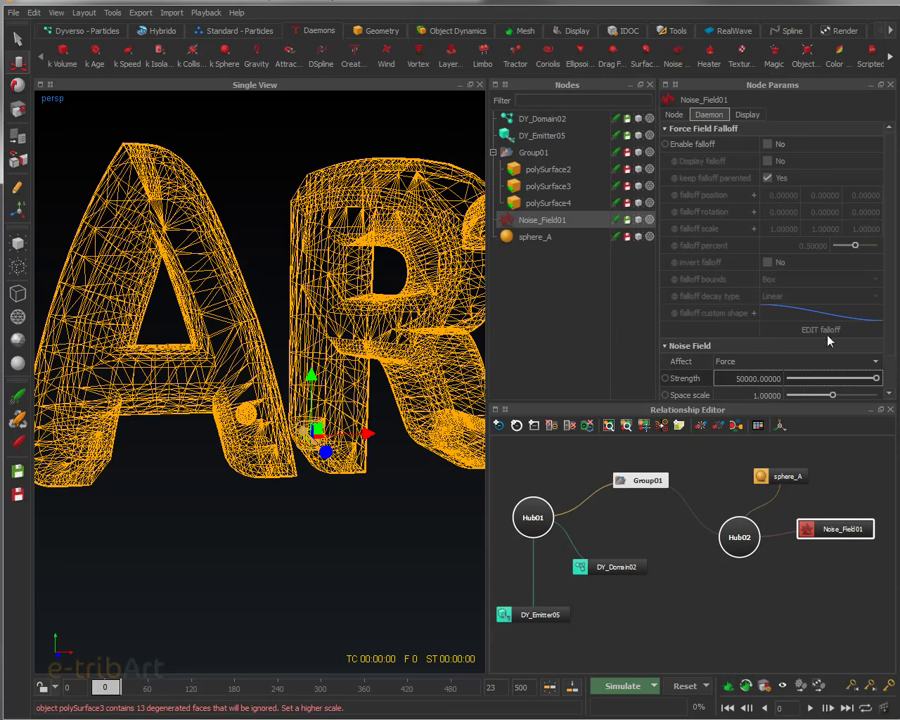
scroll(842, 374, "down", 2)
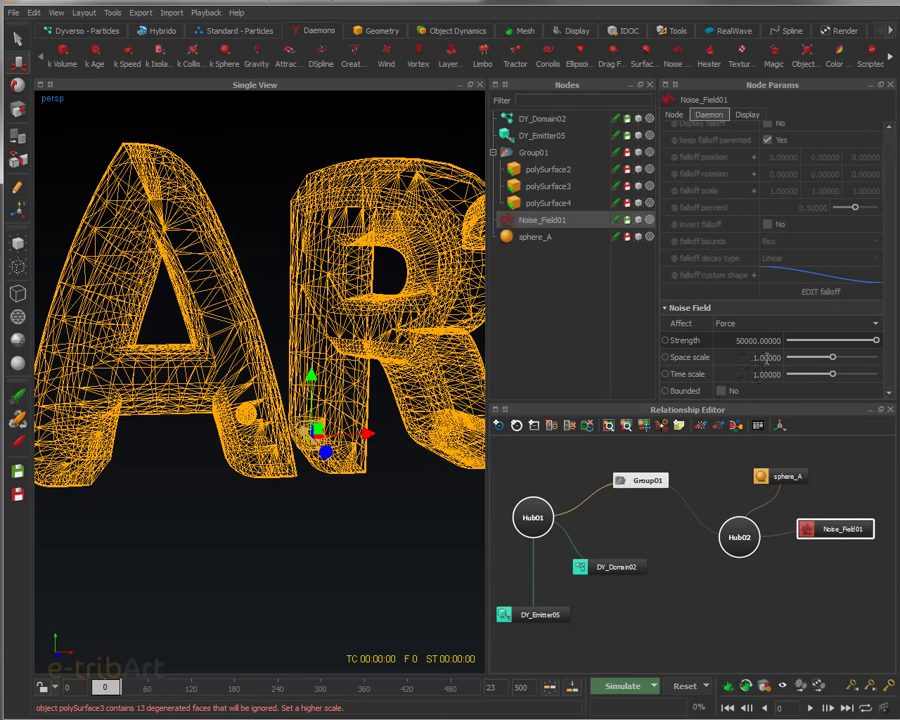
left_click(766, 359)
type("100")
key("Return")
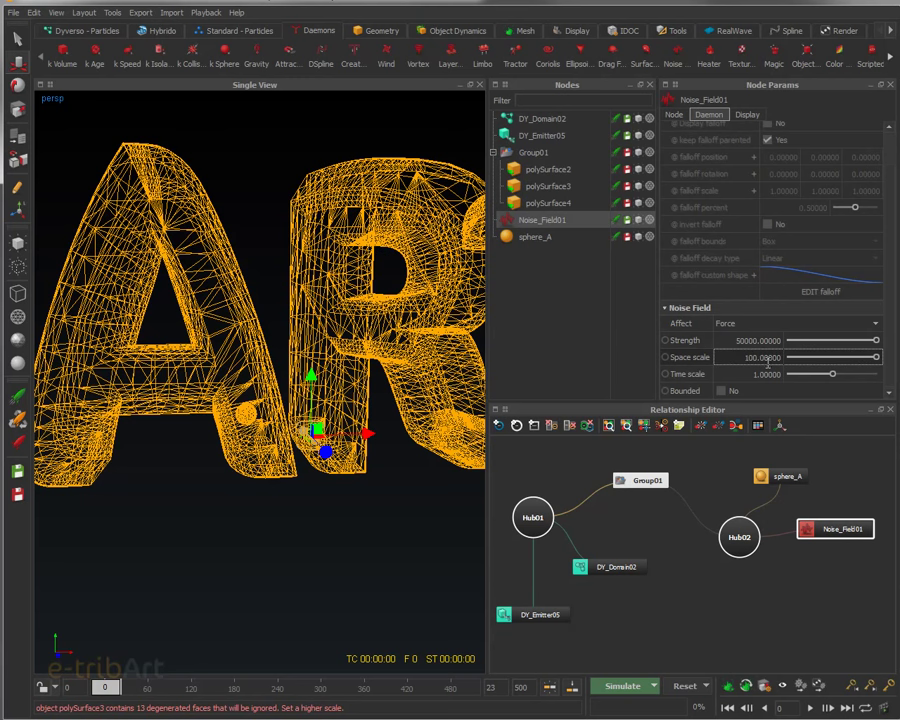
Reset the scene, simulate to about frame 34 to check sphere_A's motion, and reset again.
left_click(686, 687)
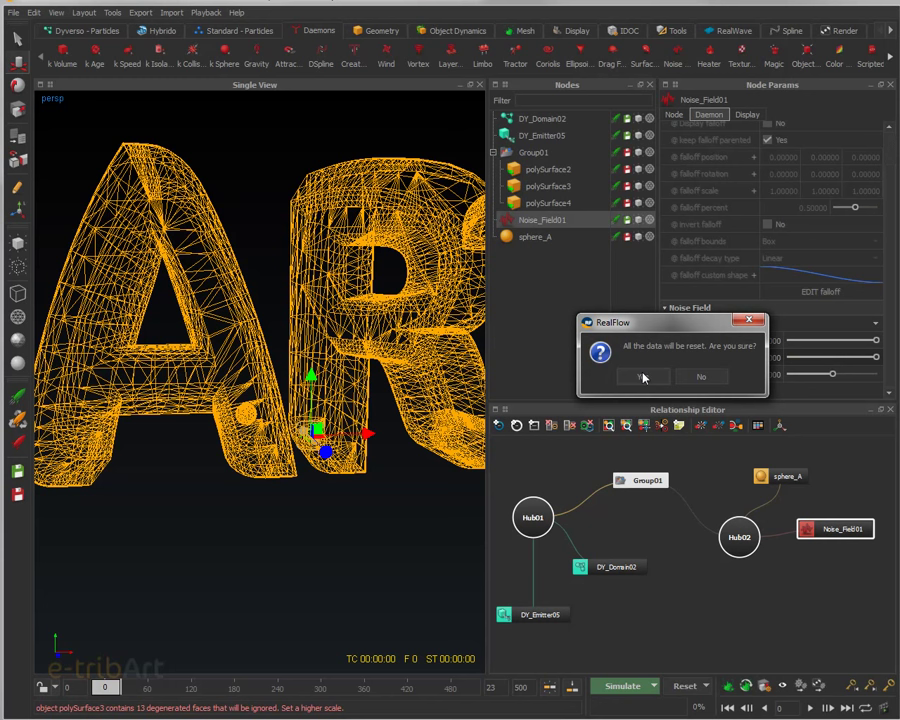
left_click(643, 378)
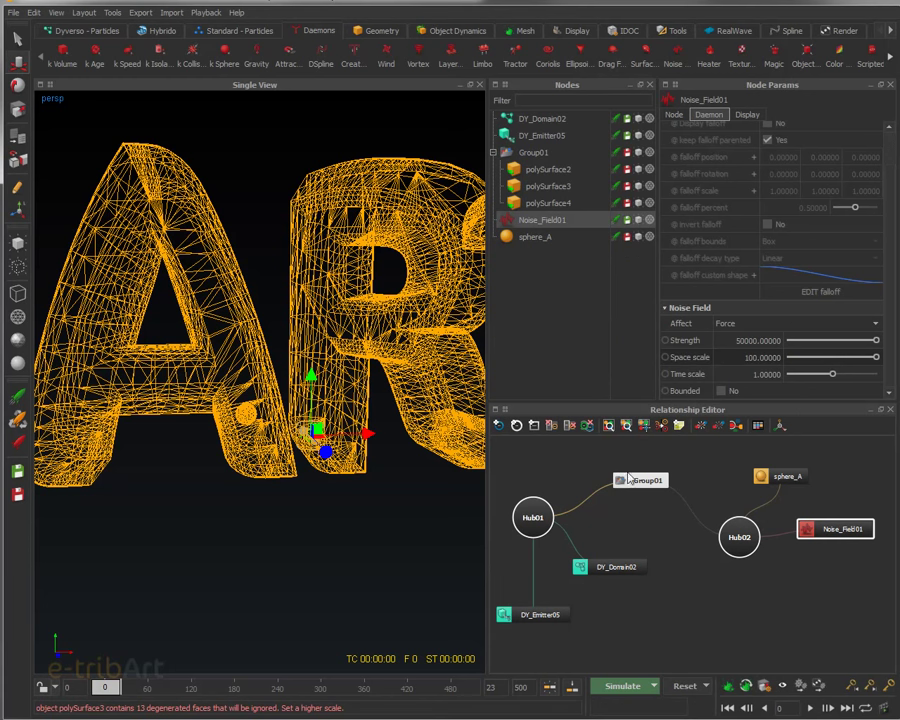
left_click(622, 687)
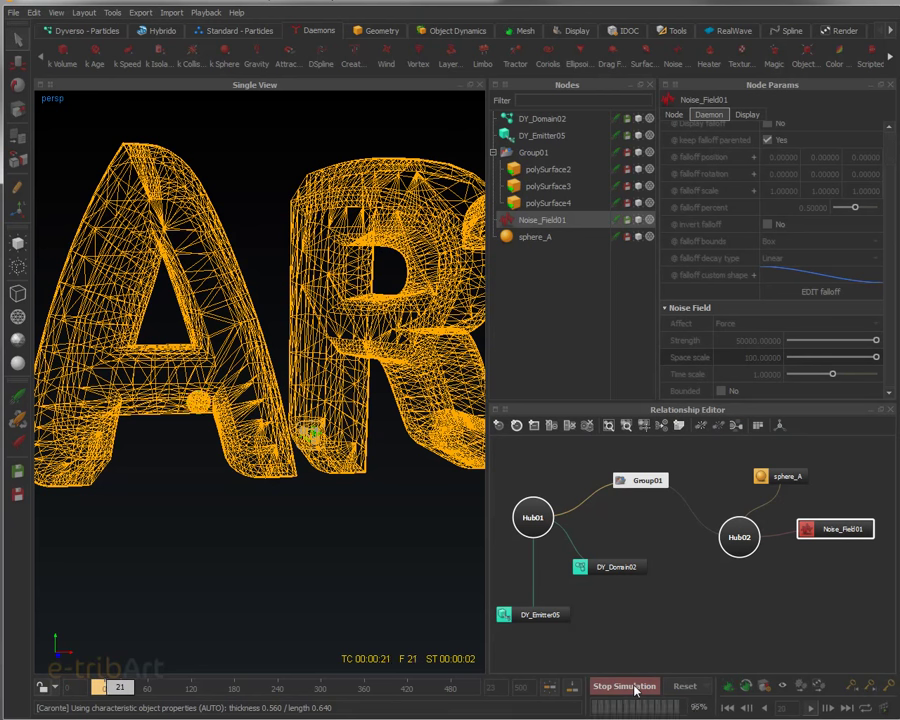
left_click(630, 687)
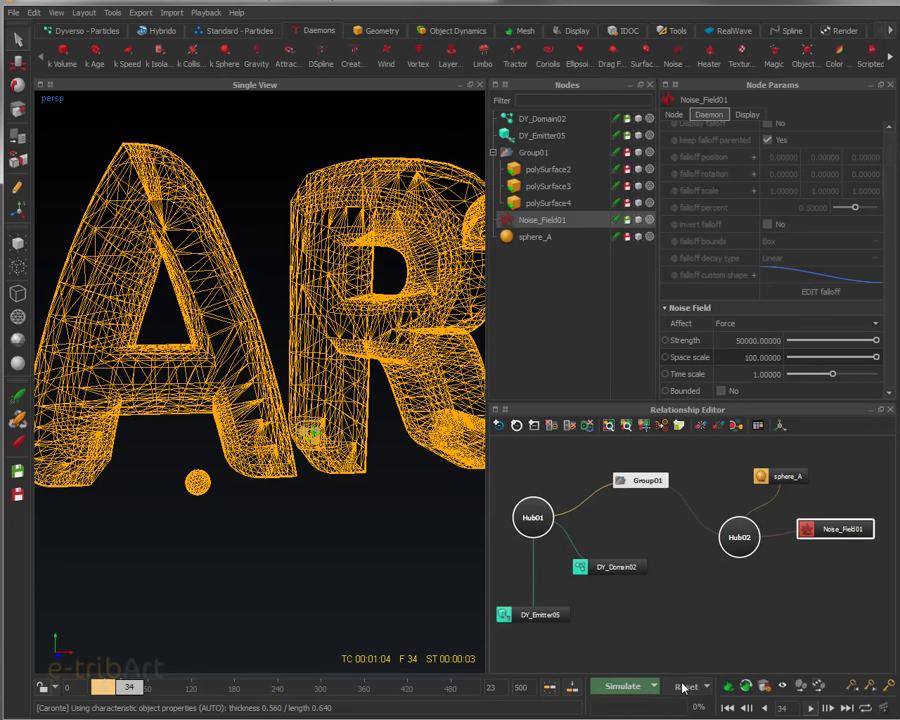
left_click(684, 686)
left_click(643, 380)
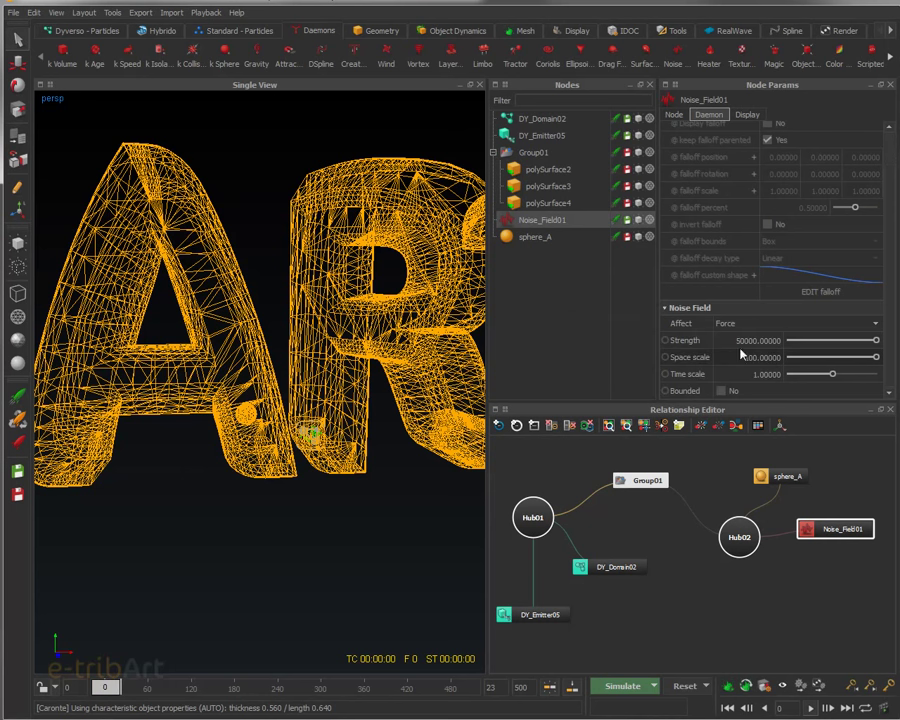
Set the Noise Field's strength to 500000 and its space scale to 500.
left_click(751, 342)
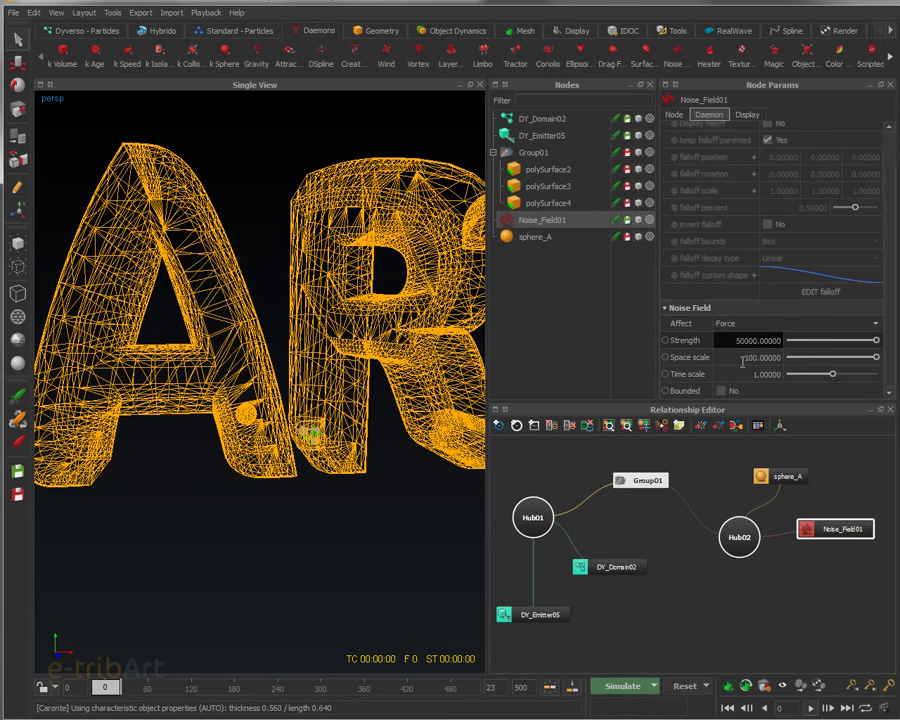
left_click(750, 360)
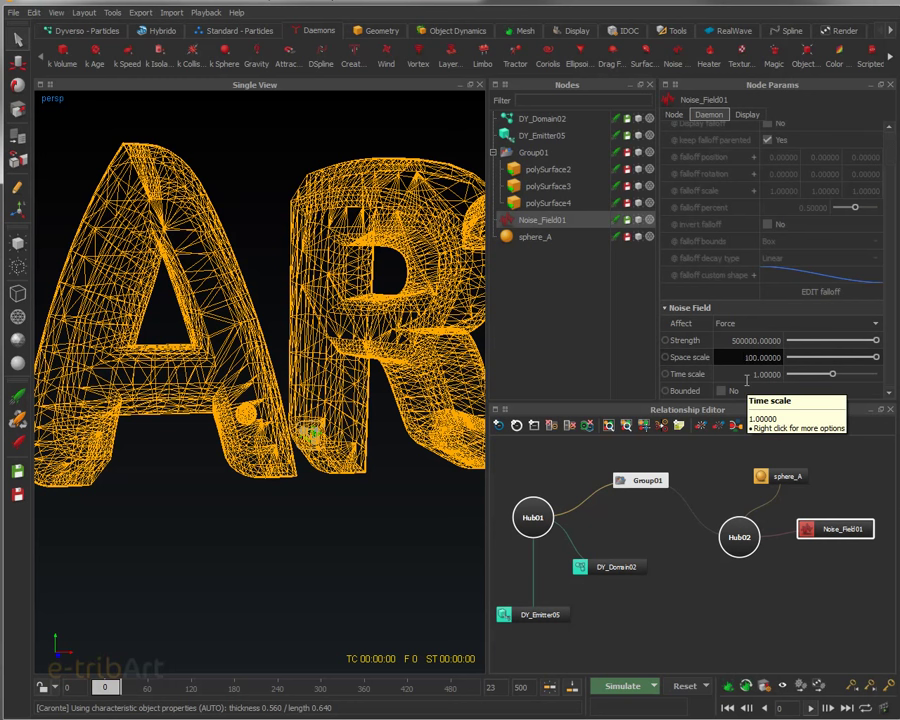
key("Return")
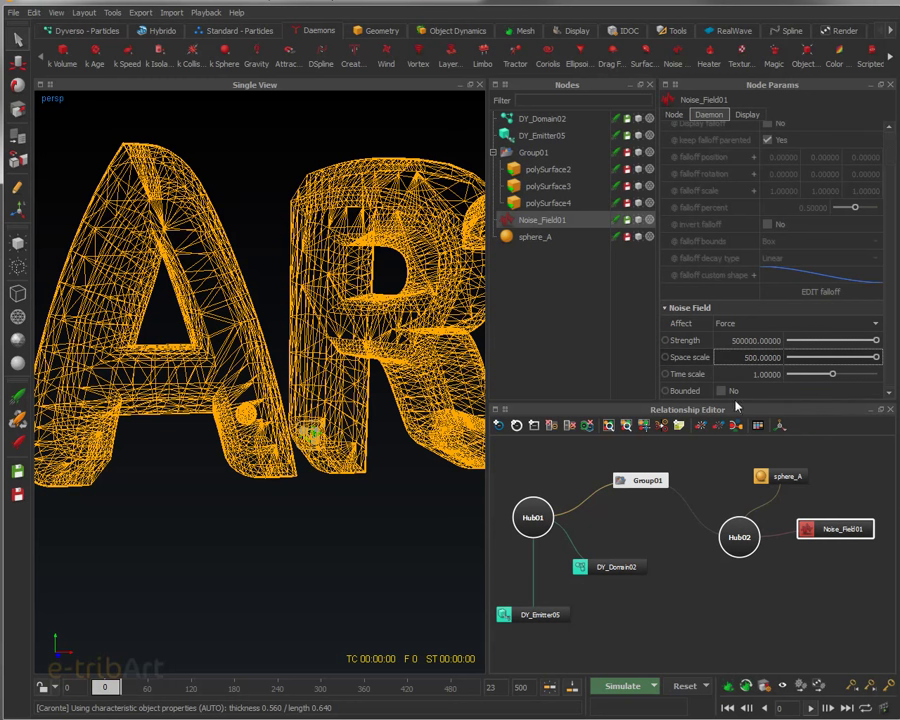
Test the stronger noise field by simulating to about frame 19, and reset the scene.
left_click(645, 687)
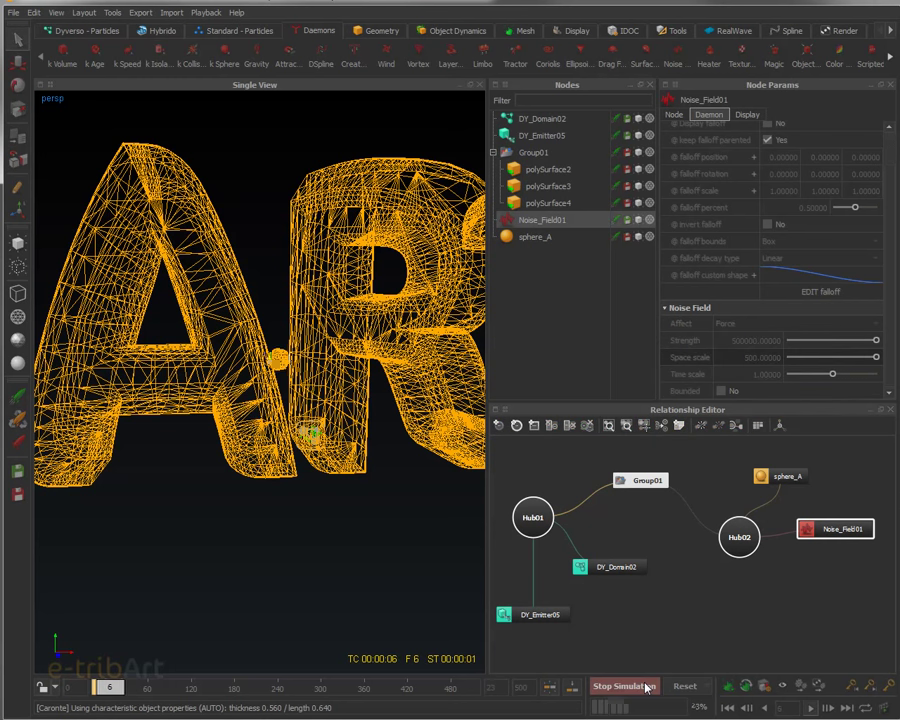
left_click(645, 687)
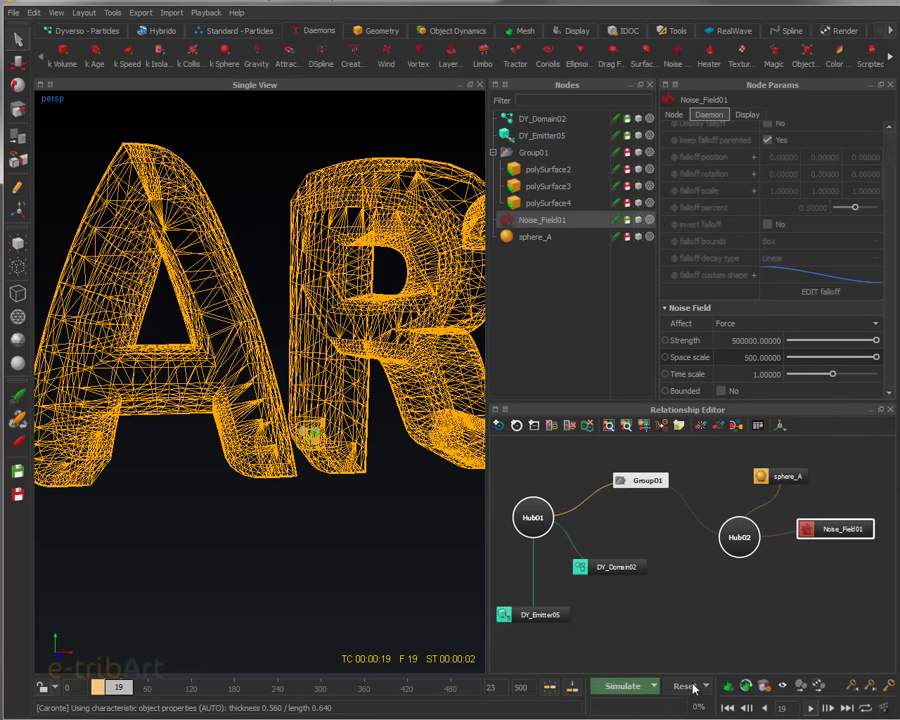
left_click(692, 687)
left_click(643, 377)
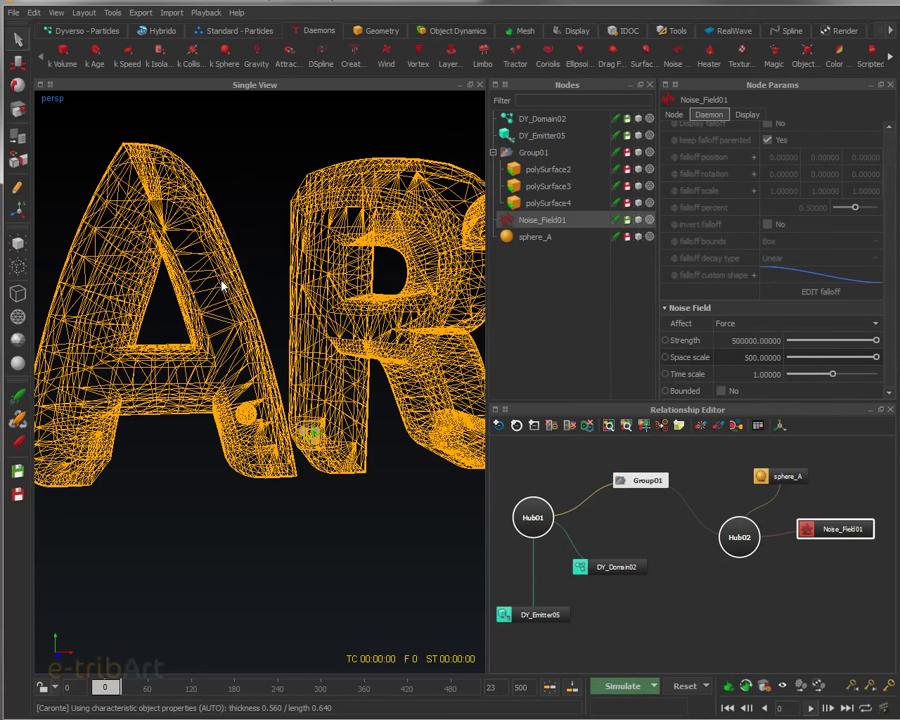
Set the rigid body collision side of the letter A (polySurface2) to Inside.
left_click(222, 287)
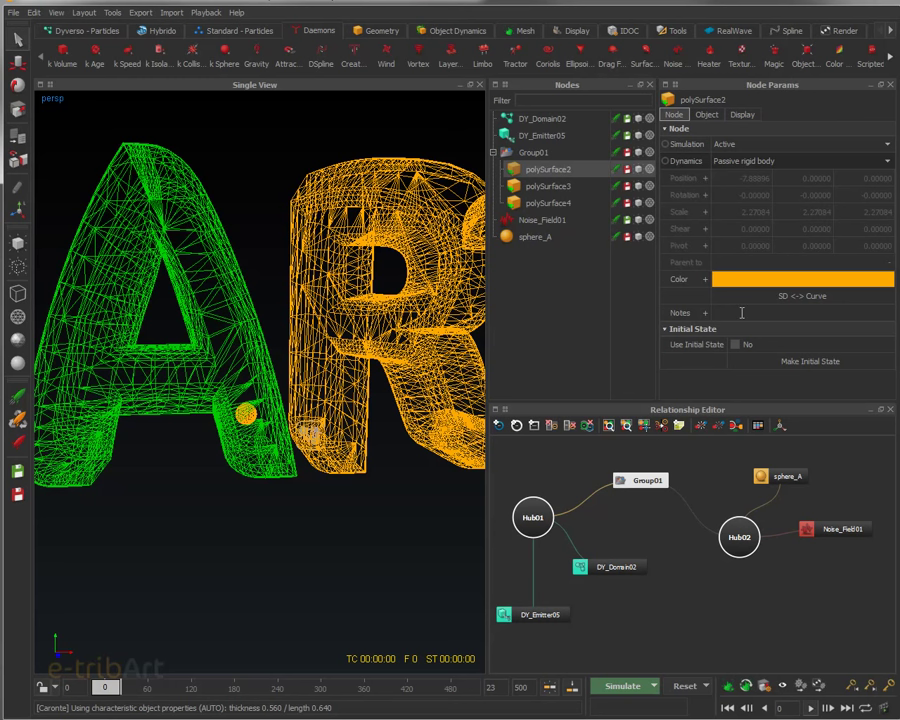
left_click(707, 115)
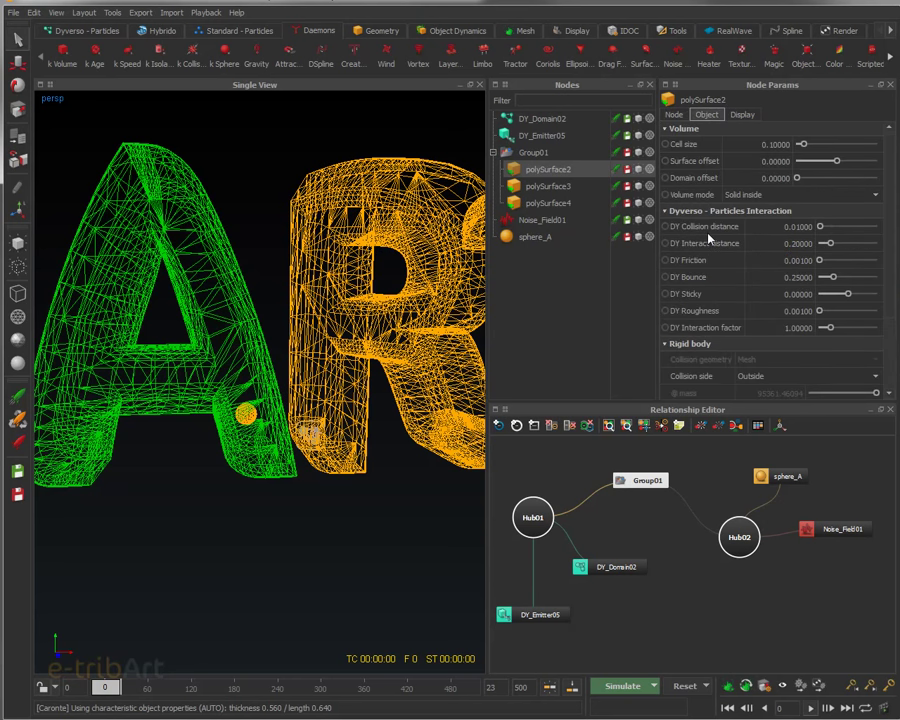
scroll(708, 237, "down", 2)
scroll(708, 237, "down", 3)
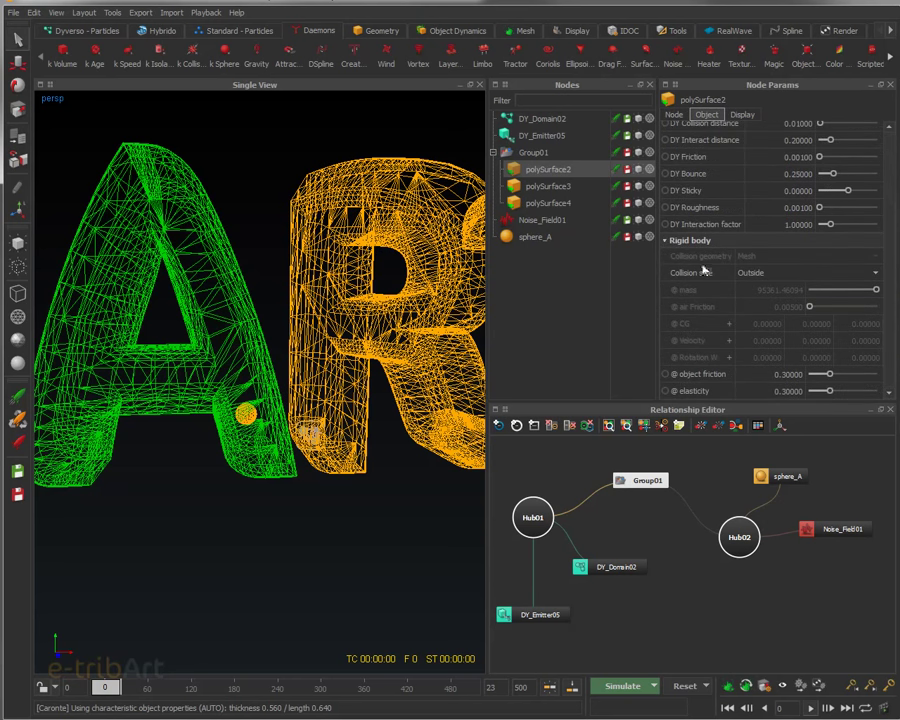
left_click(763, 275)
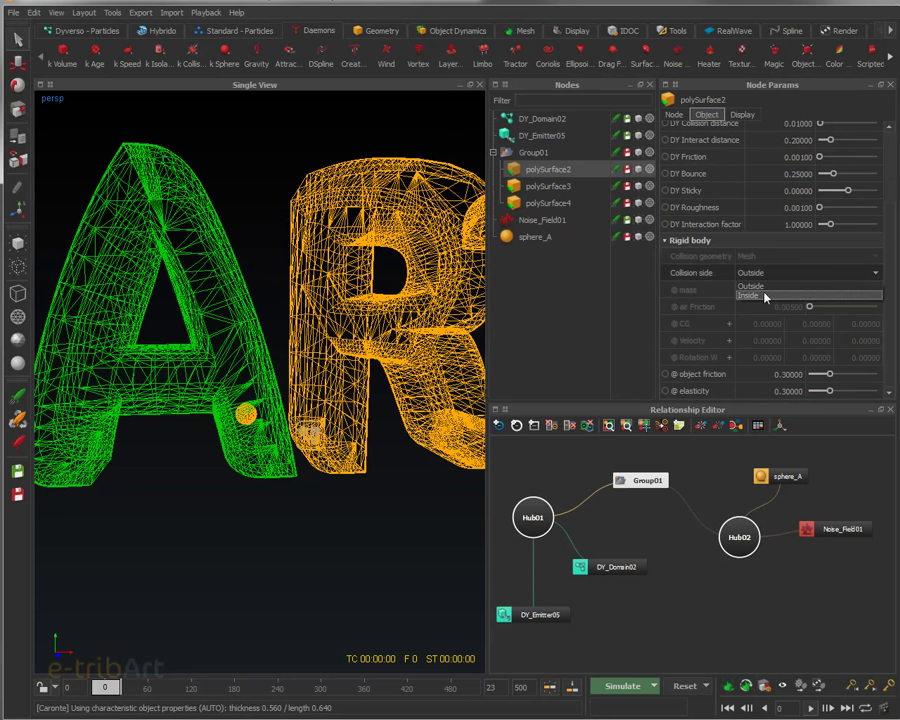
left_click(760, 289)
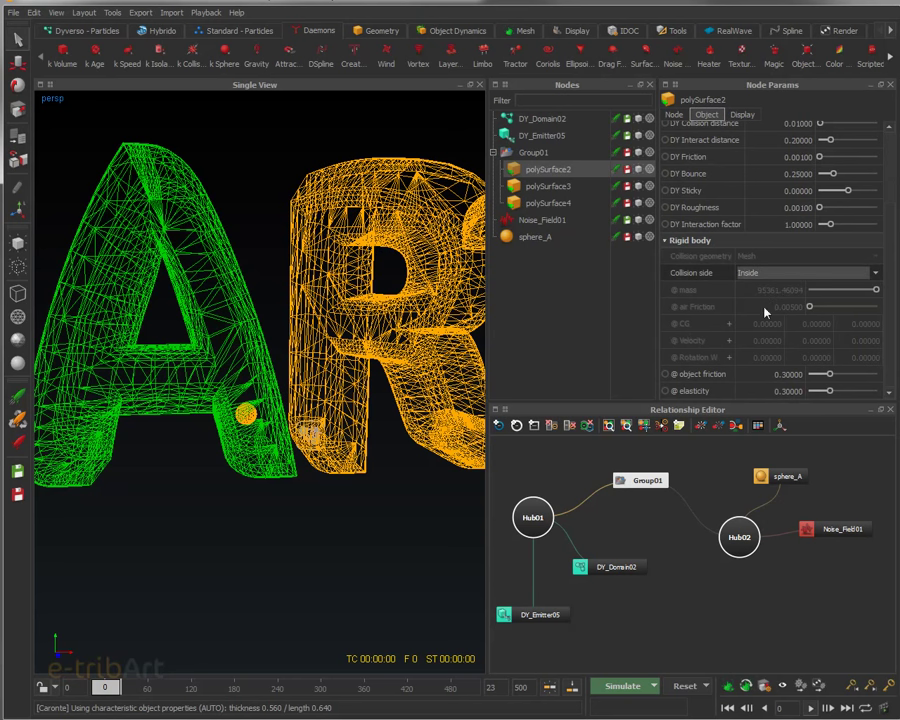
Reset the scene and simulate to about frame 162 to check how sphere_A collides inside the letter A.
left_click(695, 690)
left_click(639, 376)
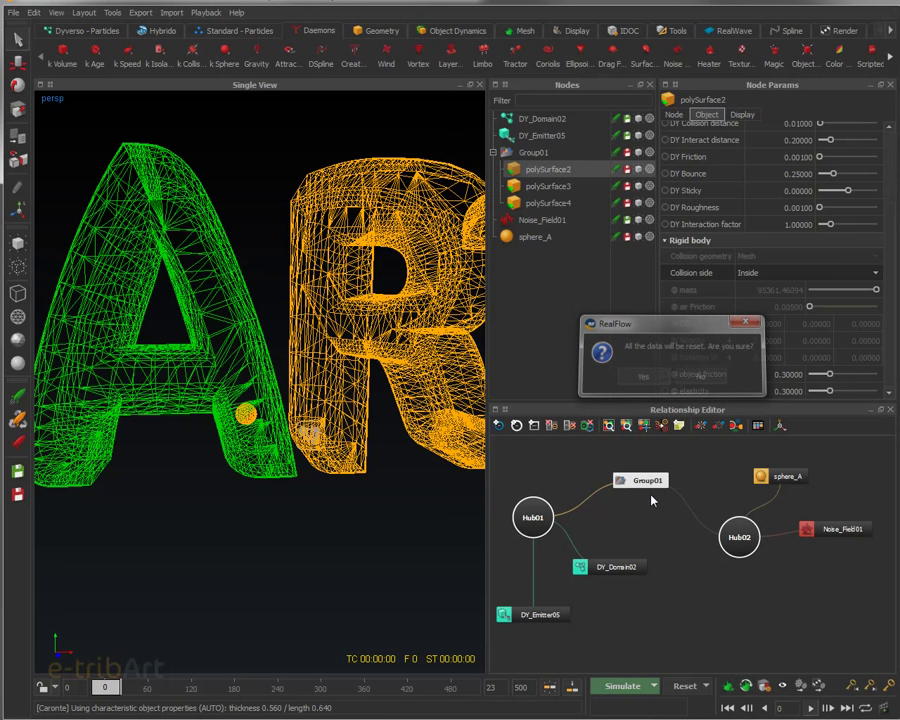
left_click(627, 687)
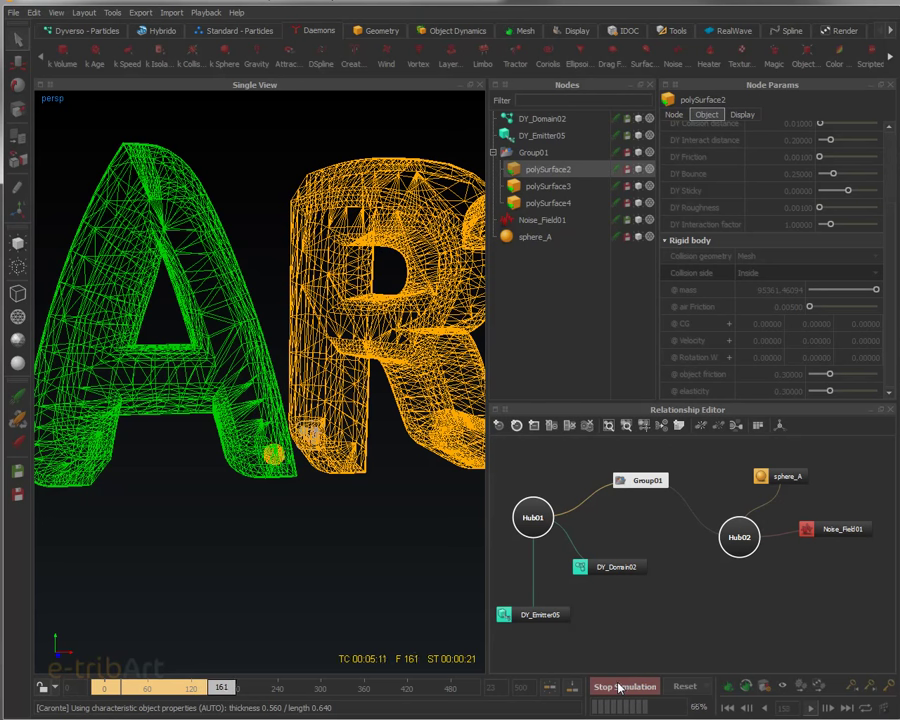
left_click(619, 687)
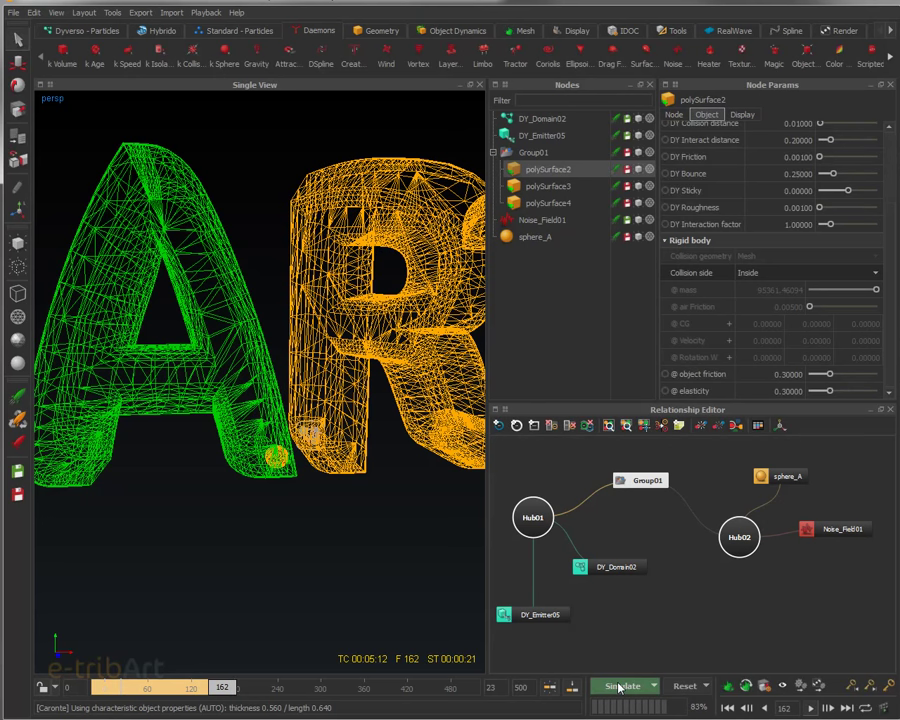
Set the Noise Field's space scale to 1000 and its time scale to 10.
left_click(545, 222)
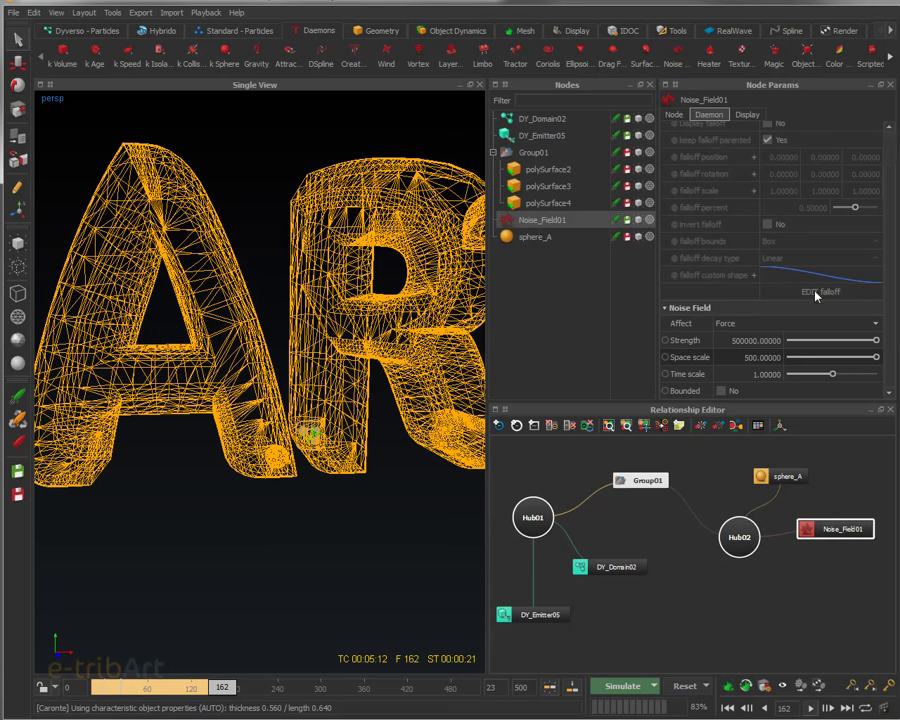
left_click(749, 359)
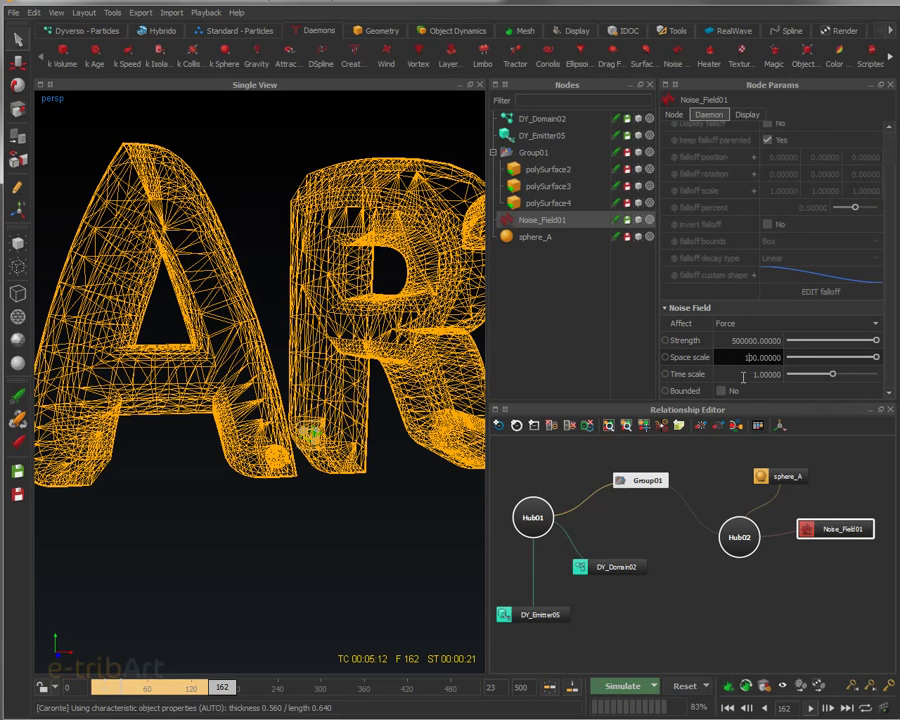
key("Return")
double_click(768, 376)
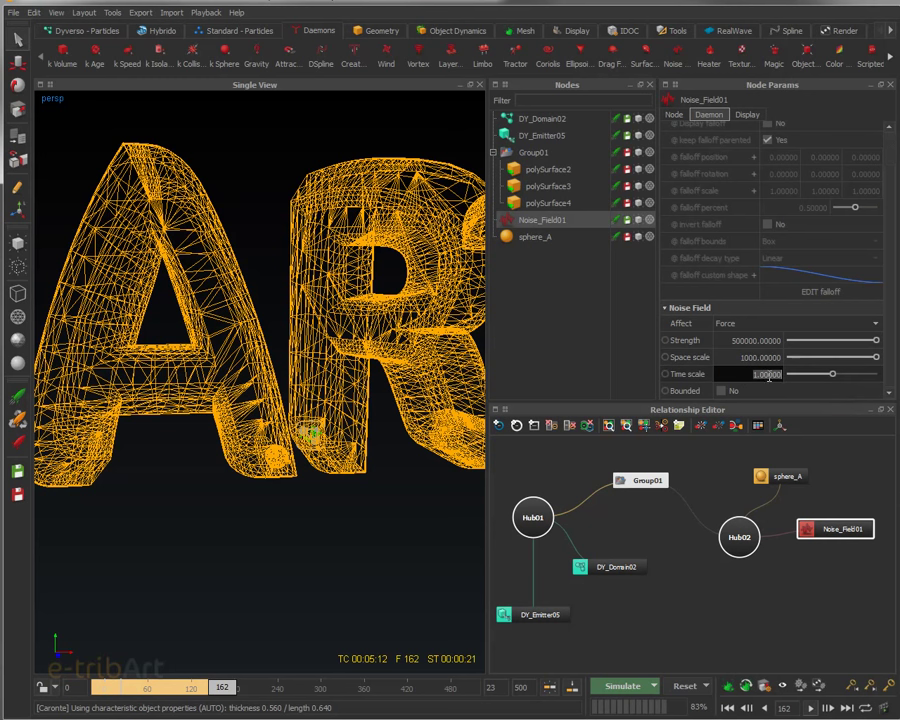
type("10")
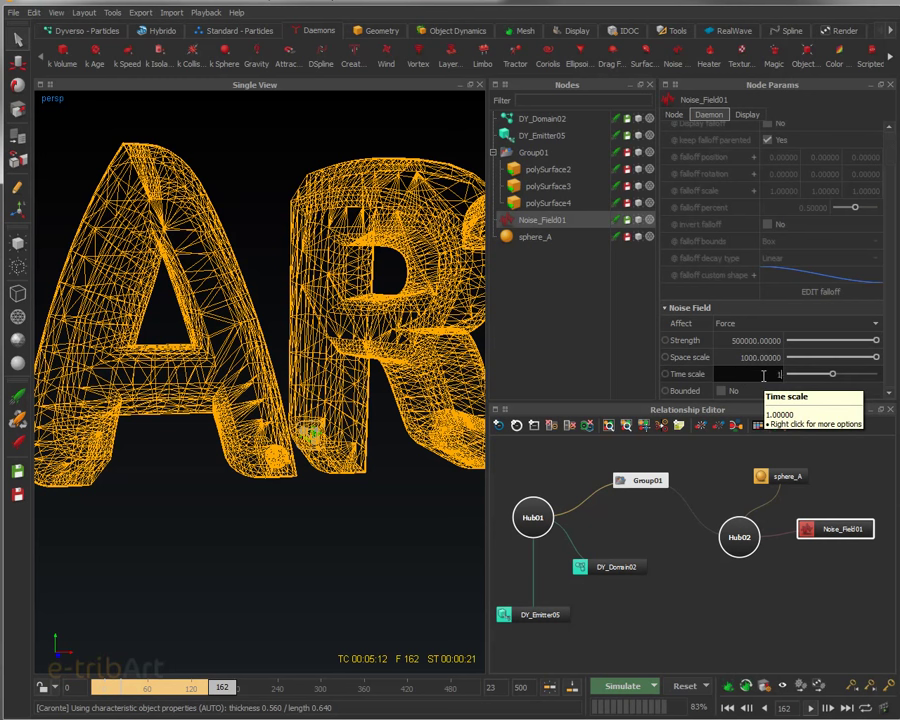
key("Return")
Reset and simulate to about frame 280 with sphere_A selected to follow its motion through the letter A, and reset the scene.
left_click(684, 686)
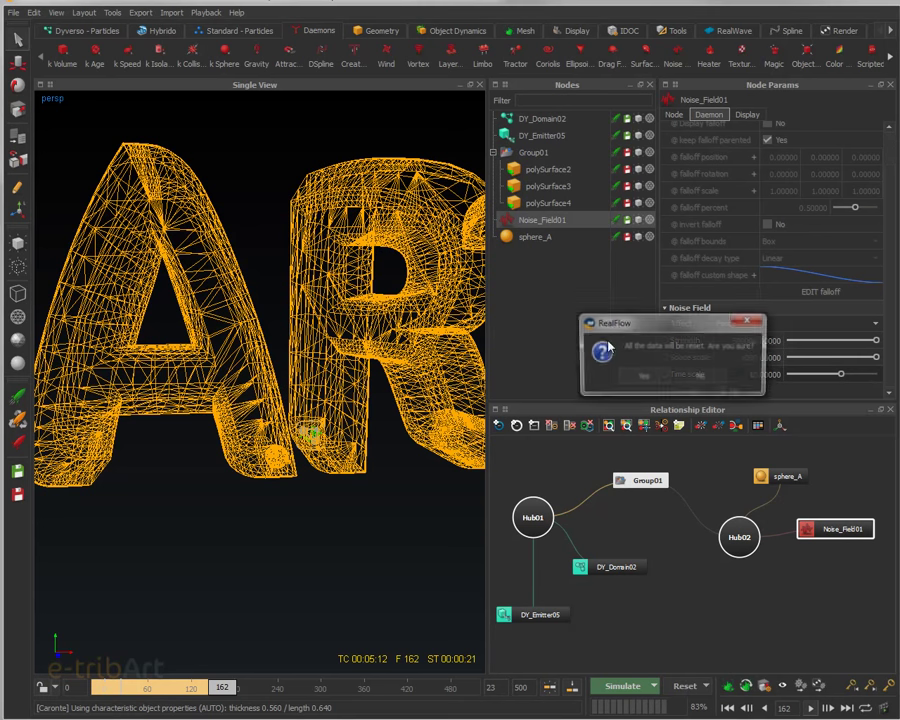
left_click(641, 378)
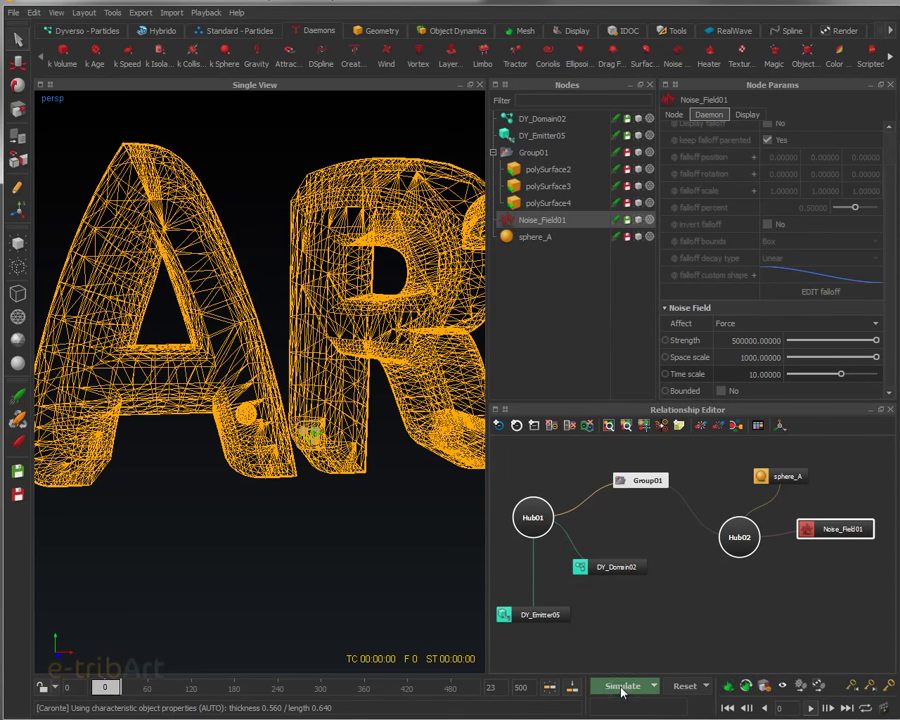
left_click(622, 686)
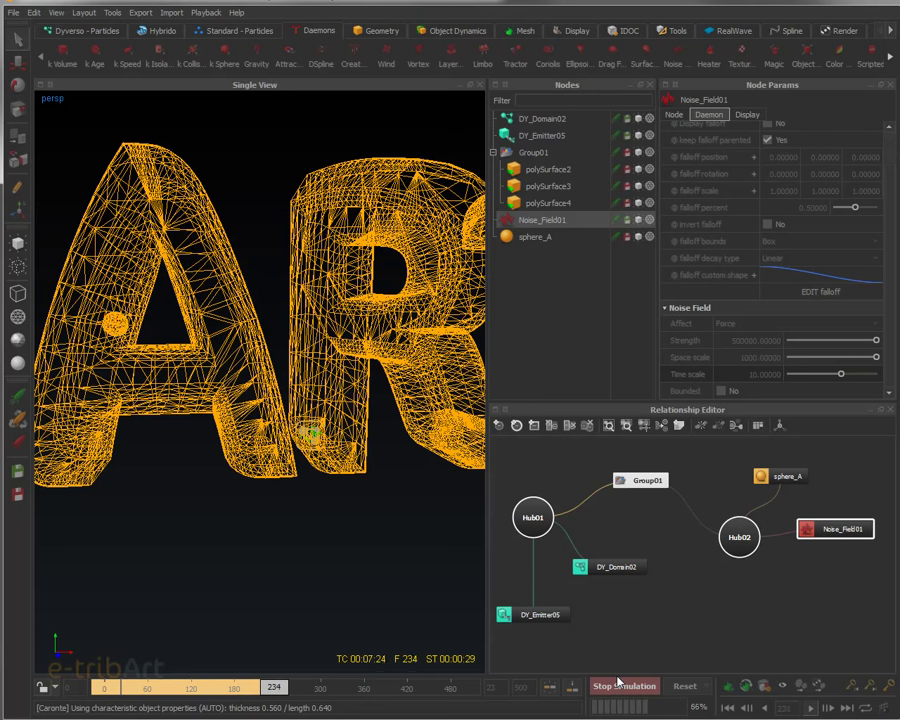
left_click(537, 237)
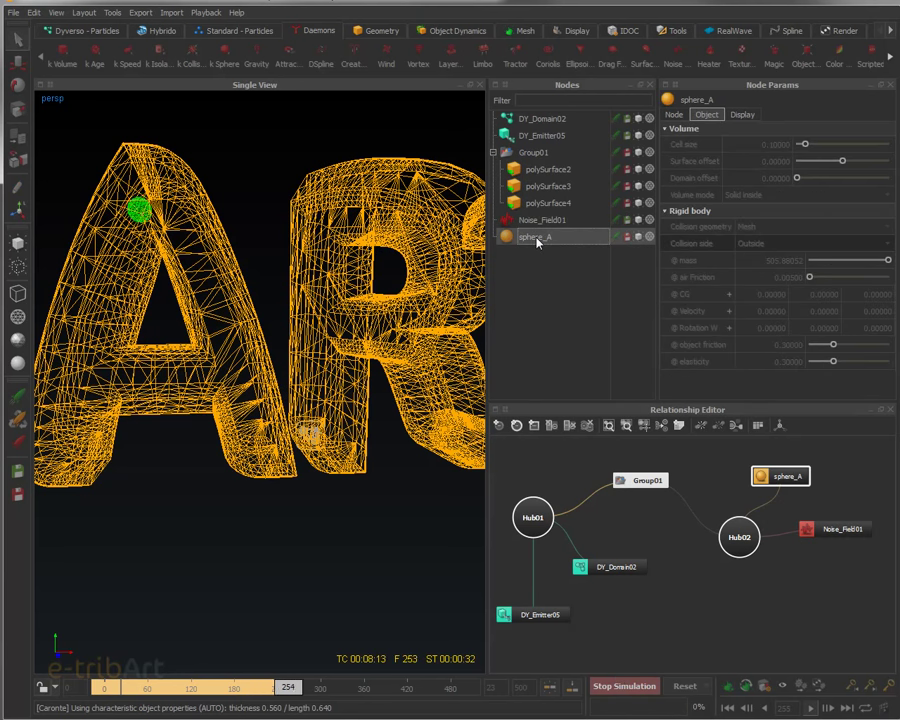
left_click(628, 688)
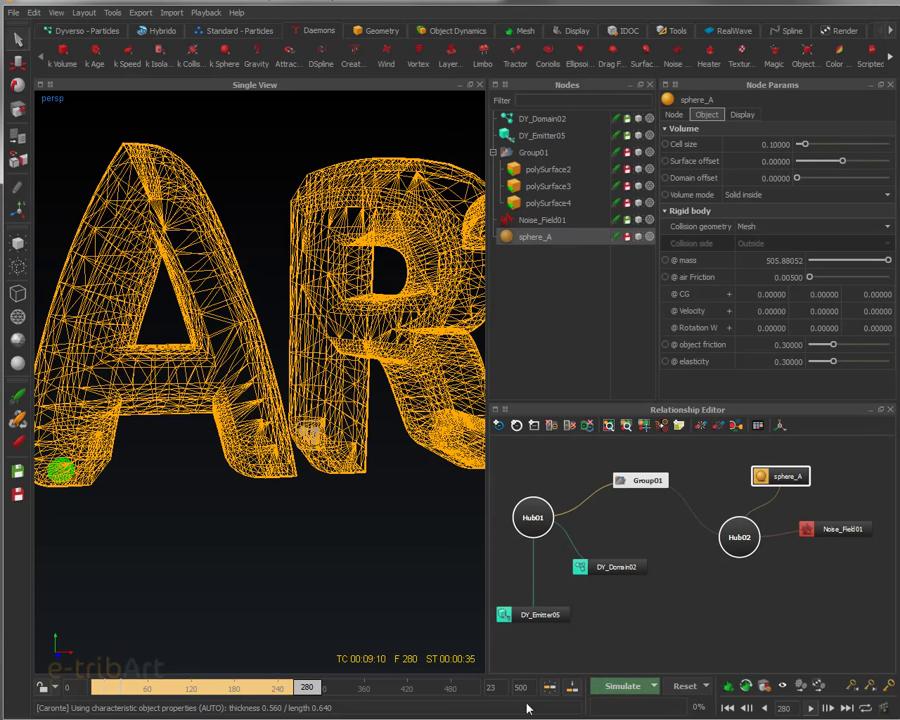
left_click(683, 686)
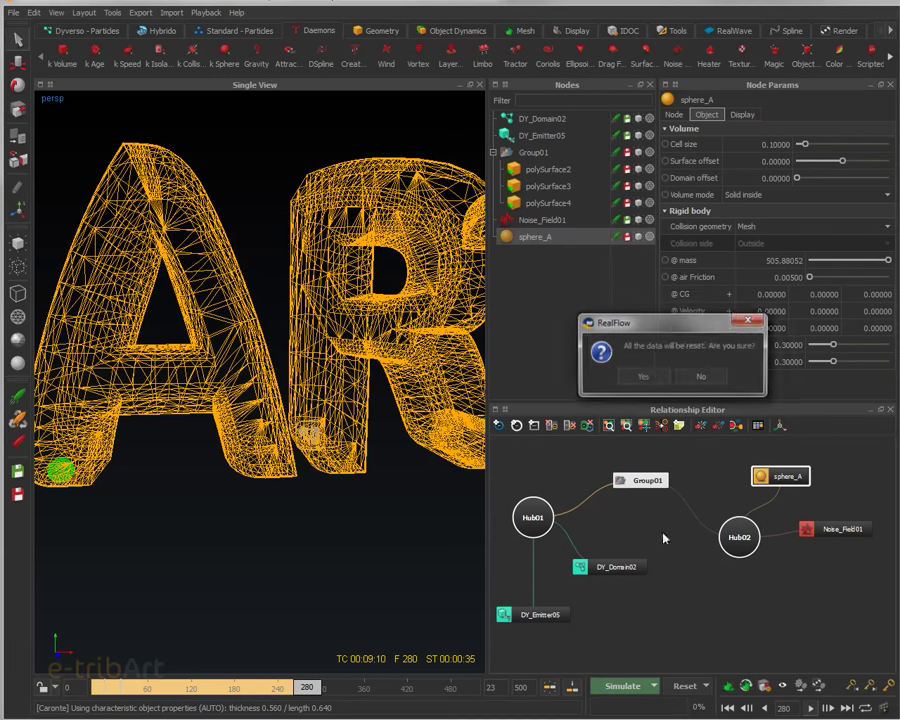
left_click(649, 379)
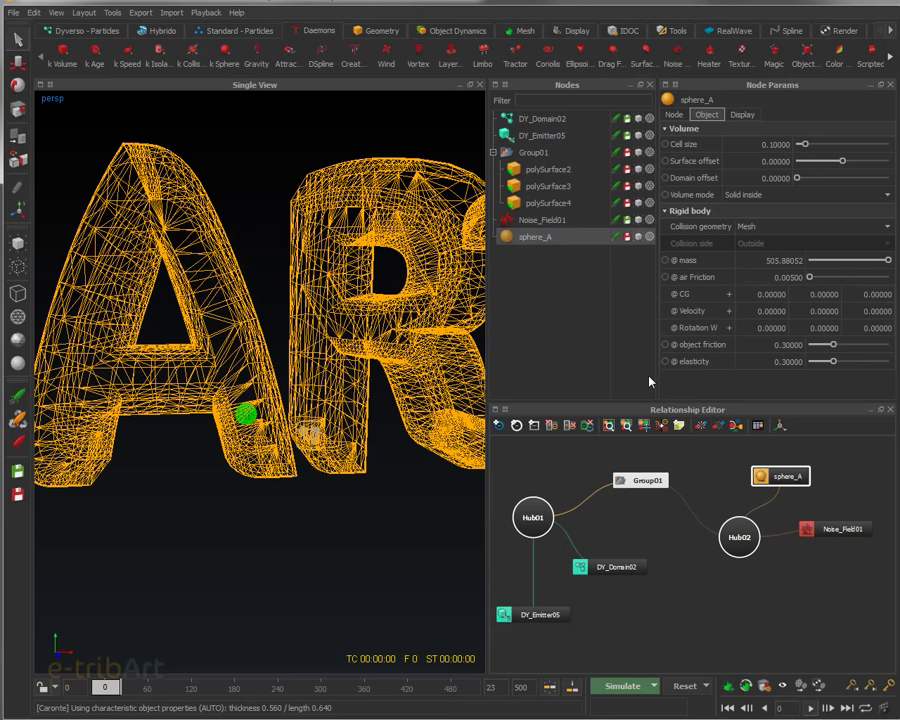
left_click_drag(161, 483, 222, 488, "alt")
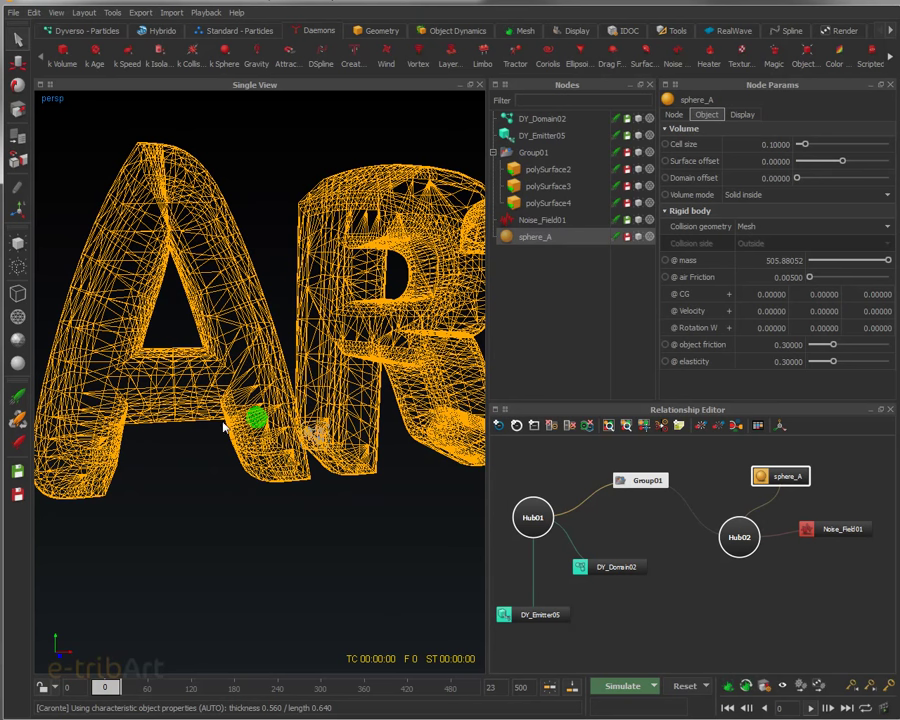
Reset the scene and assign sphere_A as the emission object of DY_Emitter05.
left_click_drag(249, 454, 235, 458, "alt")
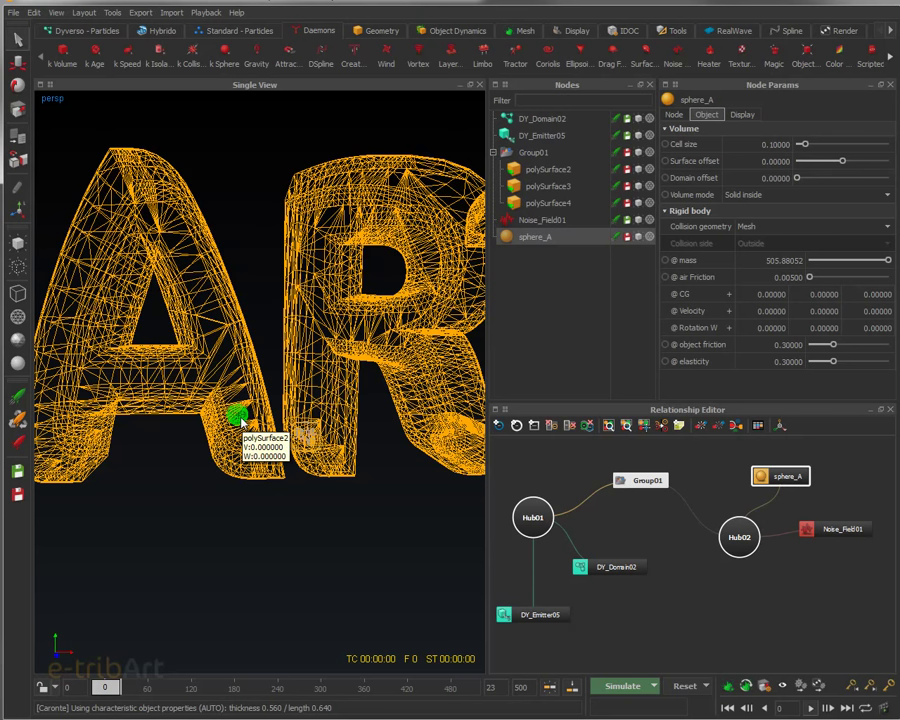
left_click(684, 687)
left_click(641, 377)
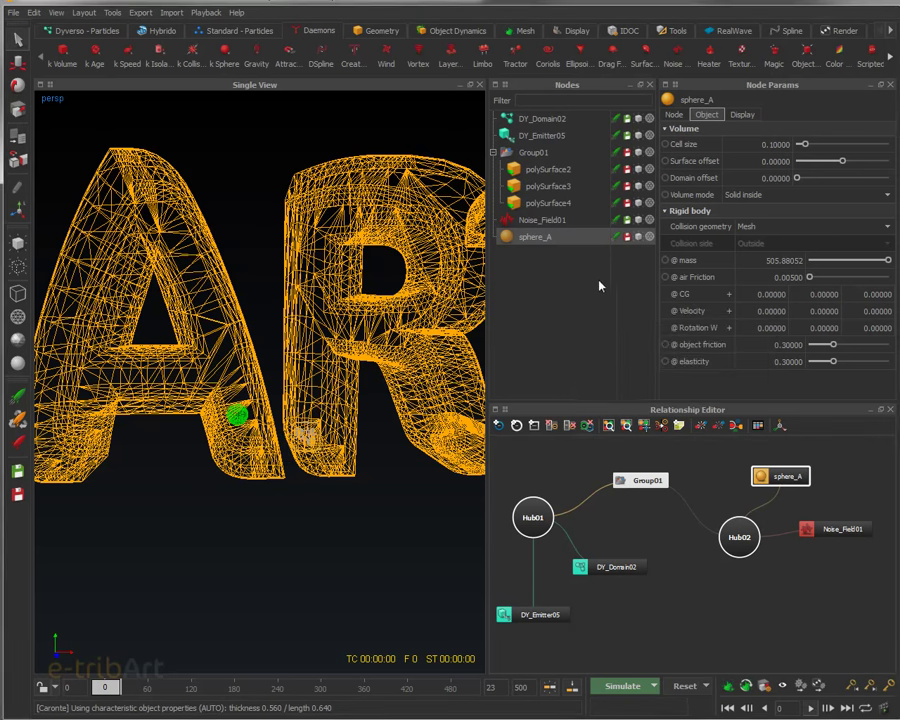
left_click(545, 136)
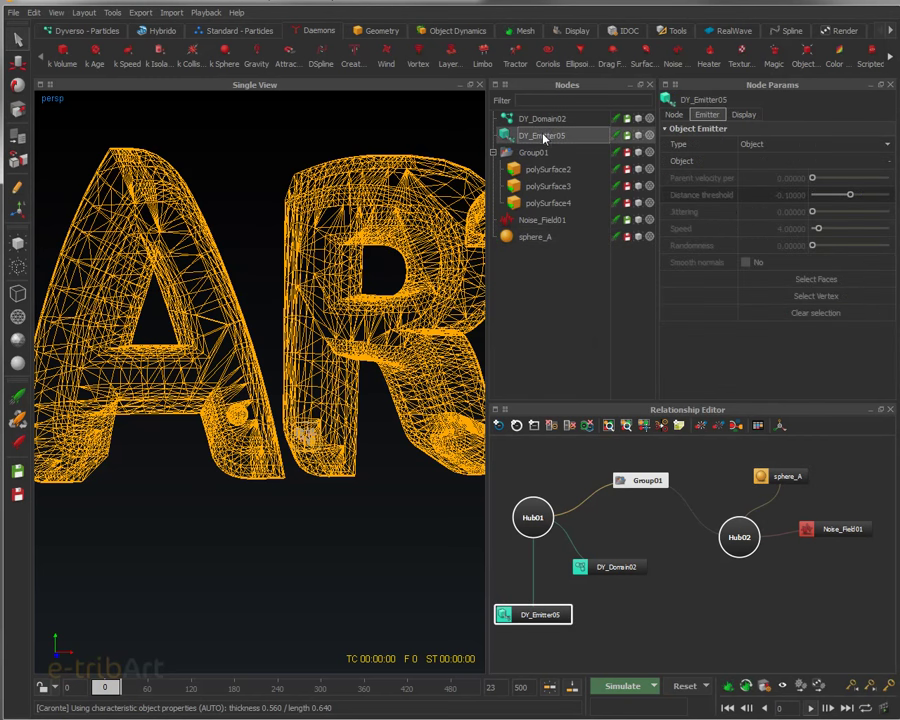
left_click(810, 162)
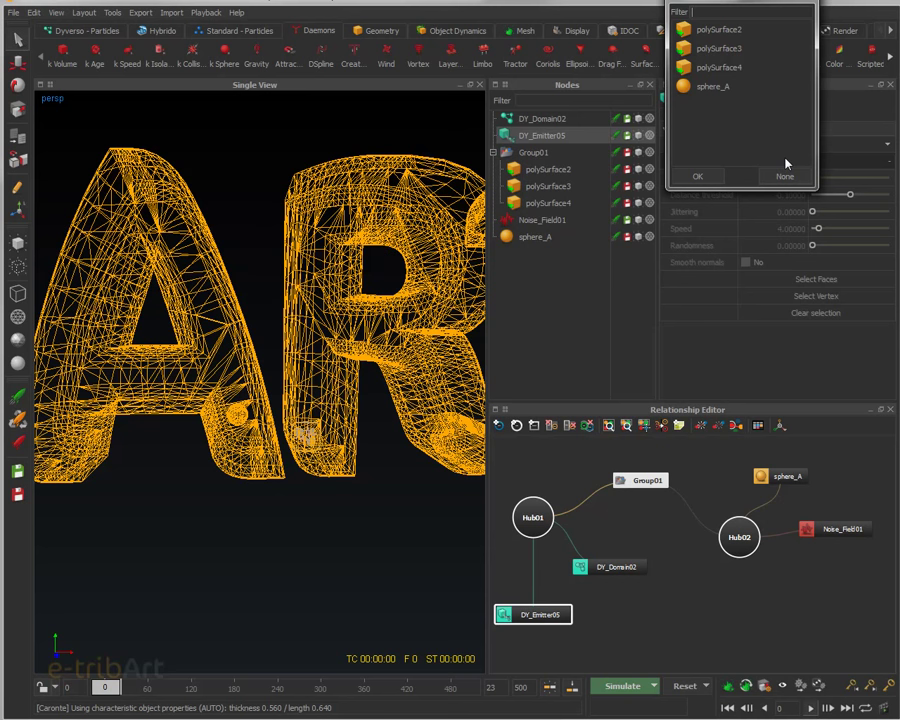
left_click(714, 88)
left_click(712, 177)
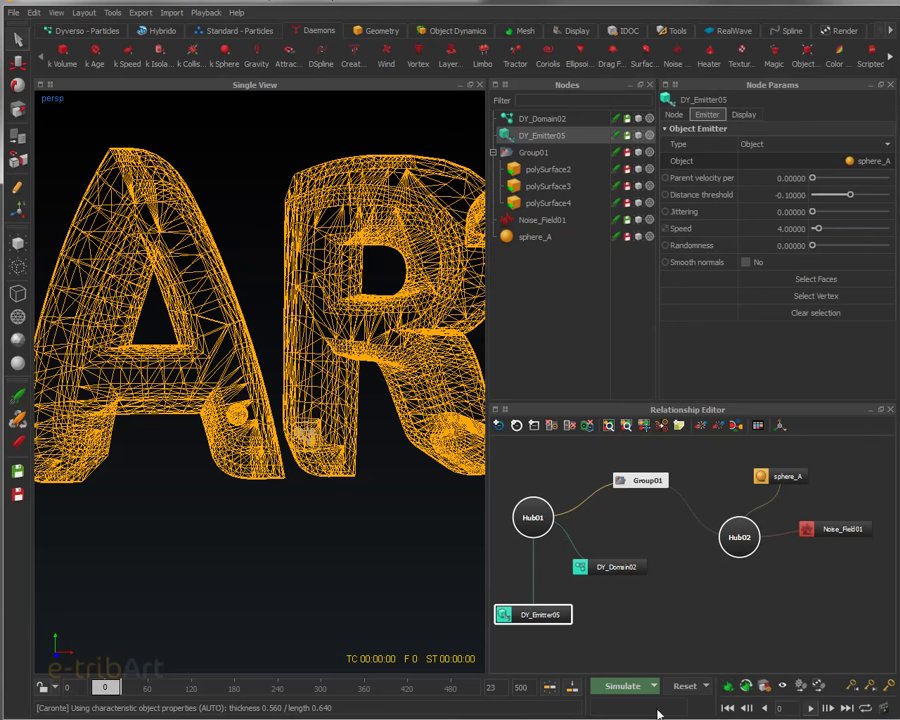
Reset and simulate to about frame 50 to check the emission from sphere_A, and reset the scene.
left_click(685, 686)
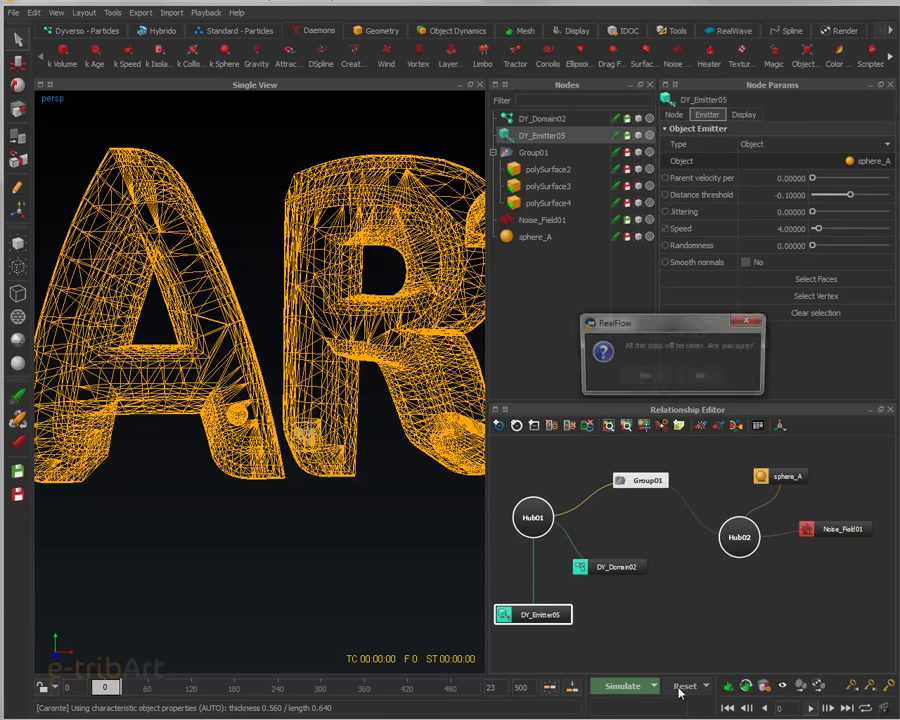
left_click(641, 381)
left_click(618, 686)
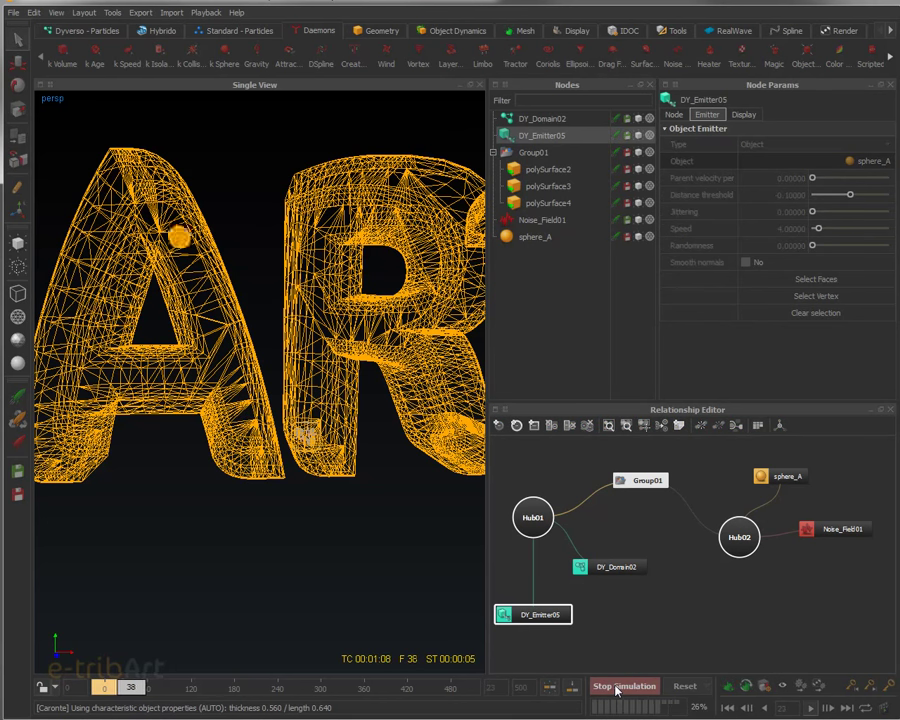
left_click(617, 688)
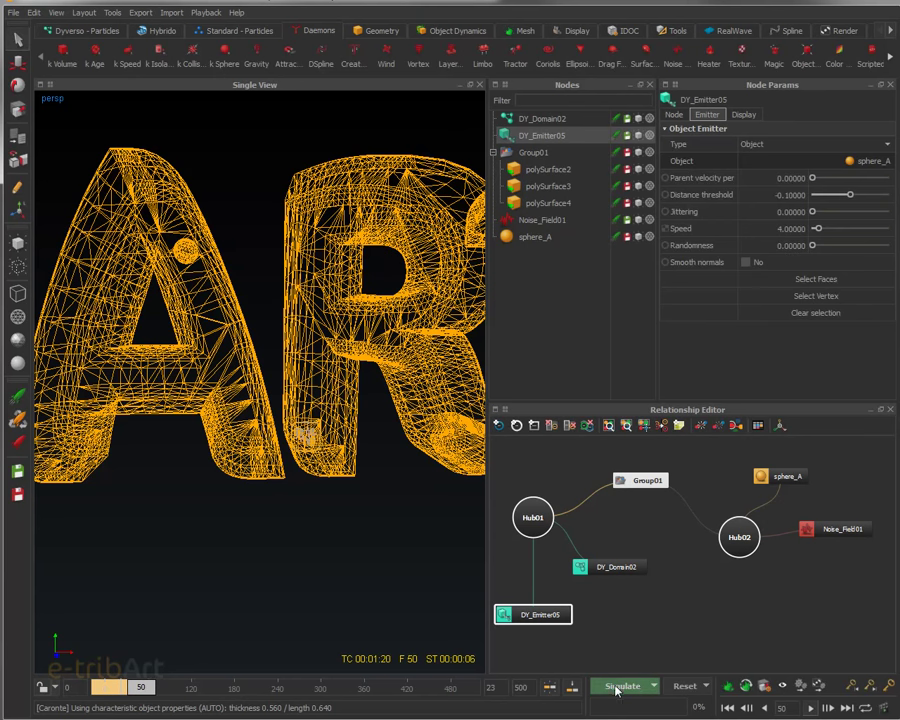
left_click(683, 687)
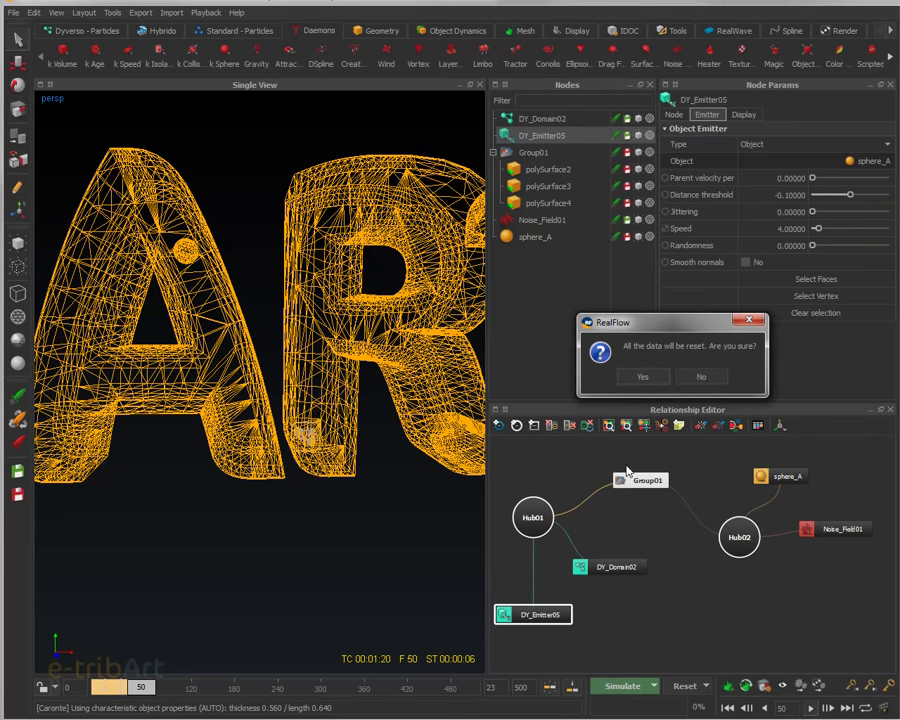
left_click(636, 378)
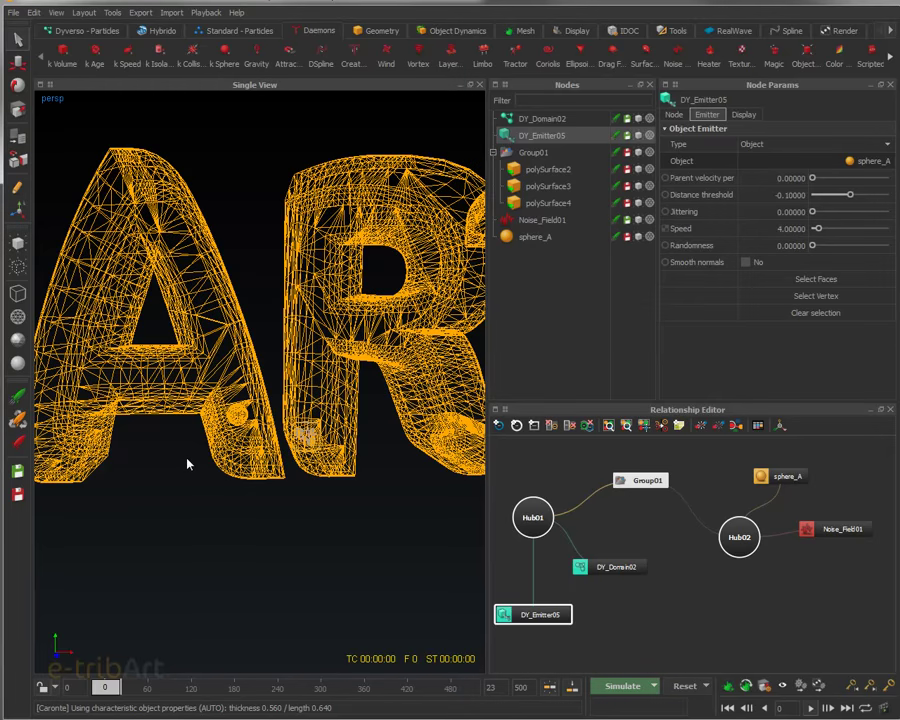
Set the particle resolution of DY_Domain02 to 10.
left_click_drag(193, 440, 253, 468, "alt")
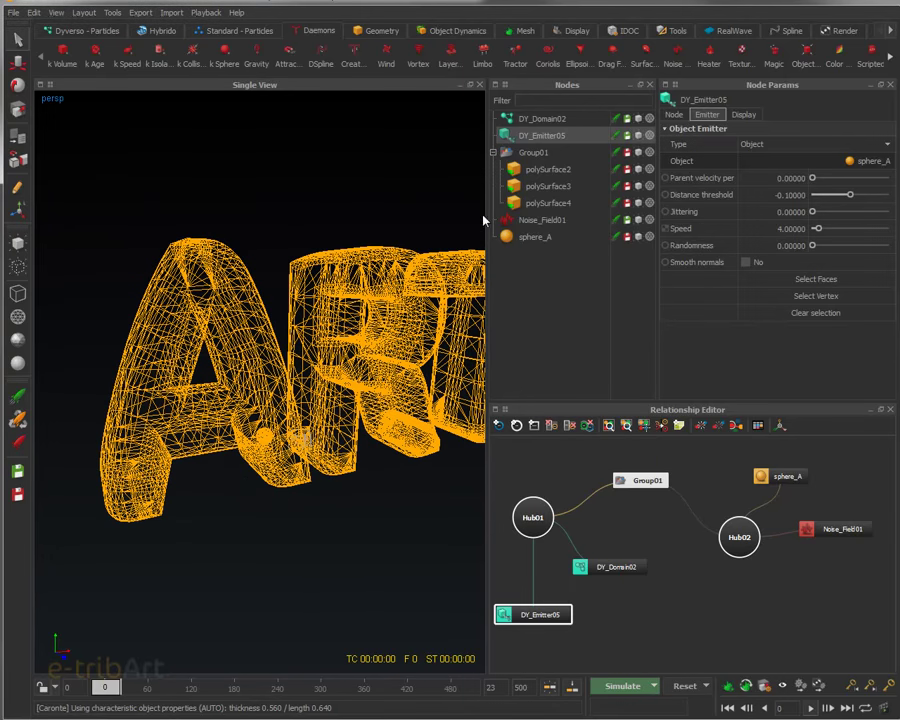
left_click(516, 119)
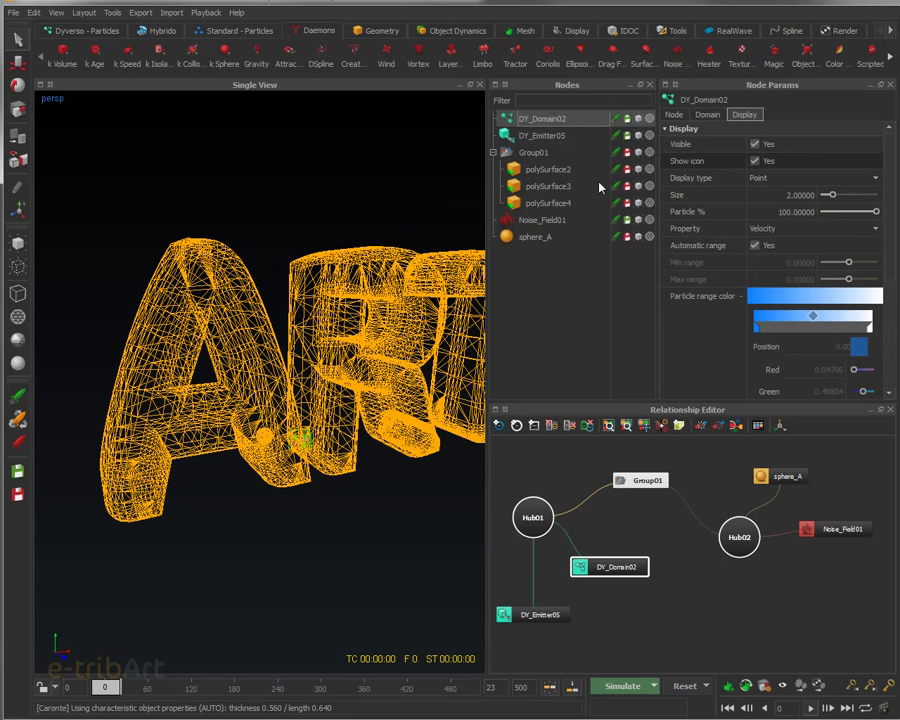
left_click(706, 115)
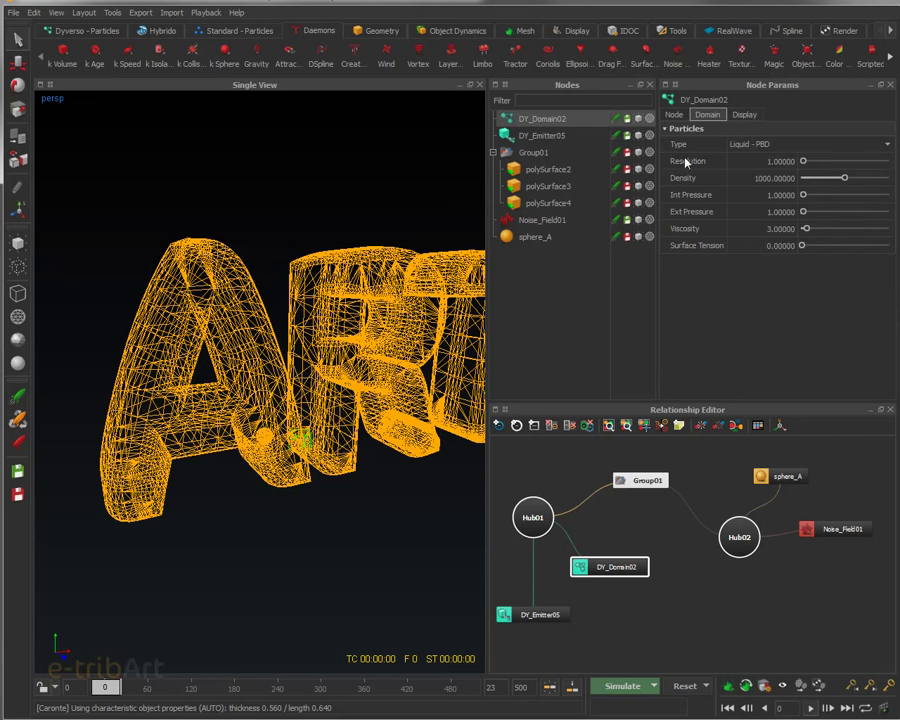
scroll(225, 470, "up", 6)
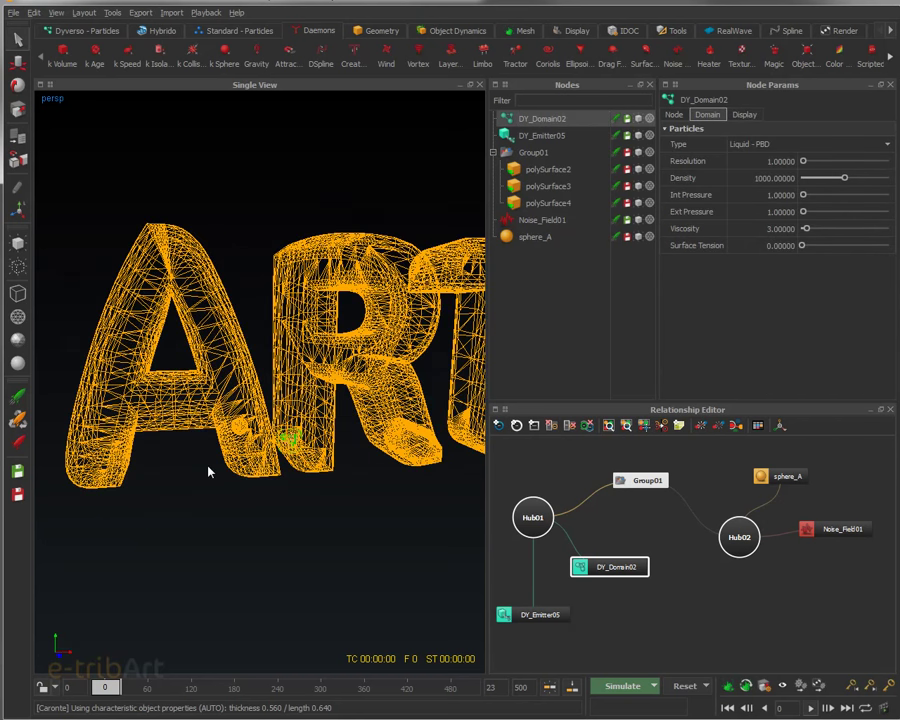
double_click(785, 162)
type("10")
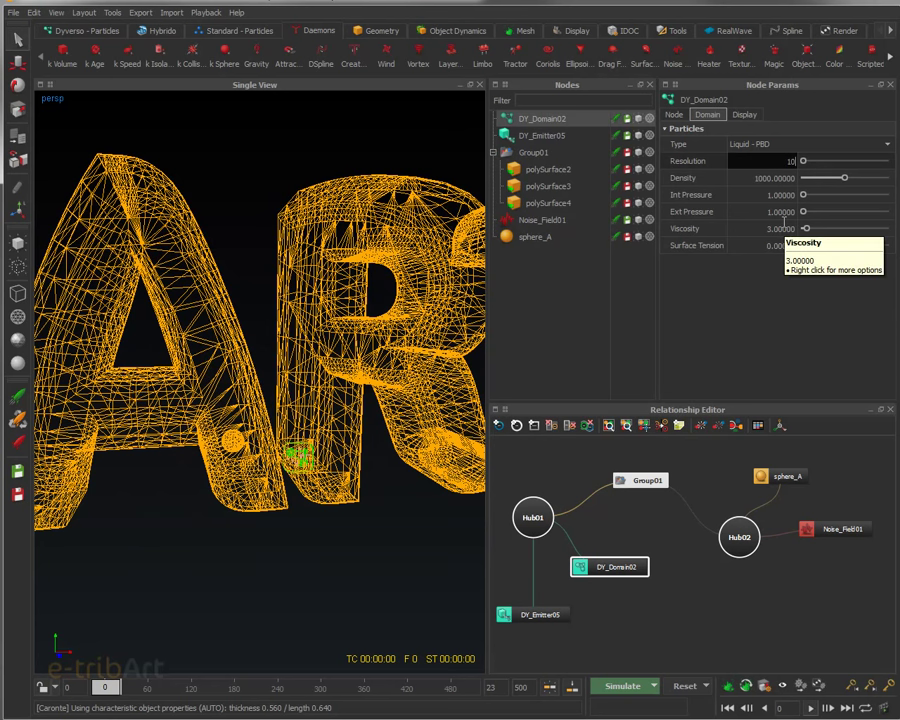
key("Return")
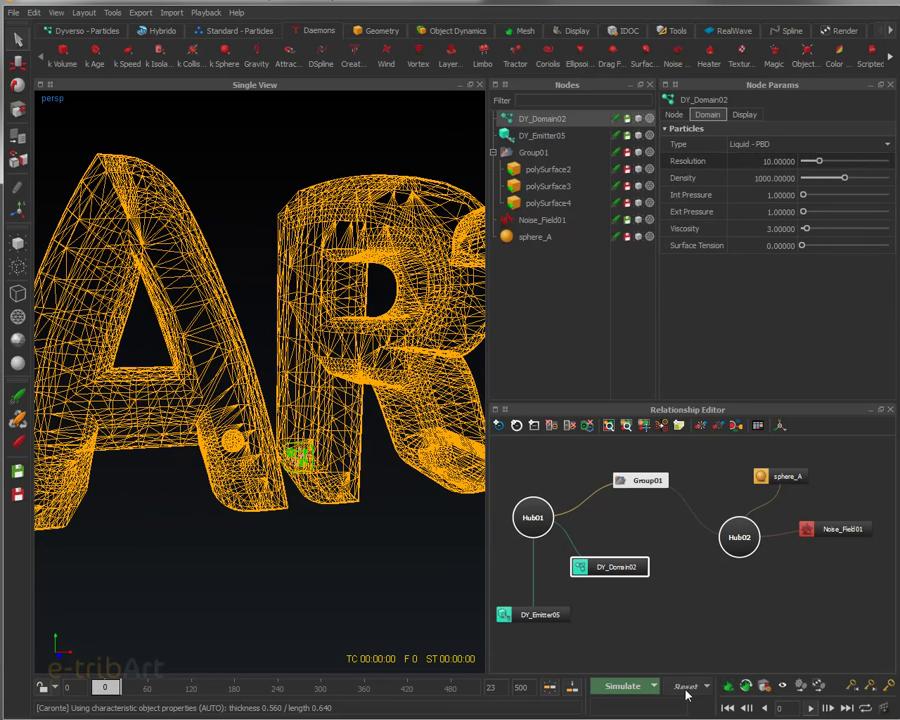
Reset the scene and simulate to about frame 5 to check the particle density around sphere_A.
left_click(684, 688)
left_click(640, 377)
left_click(612, 692)
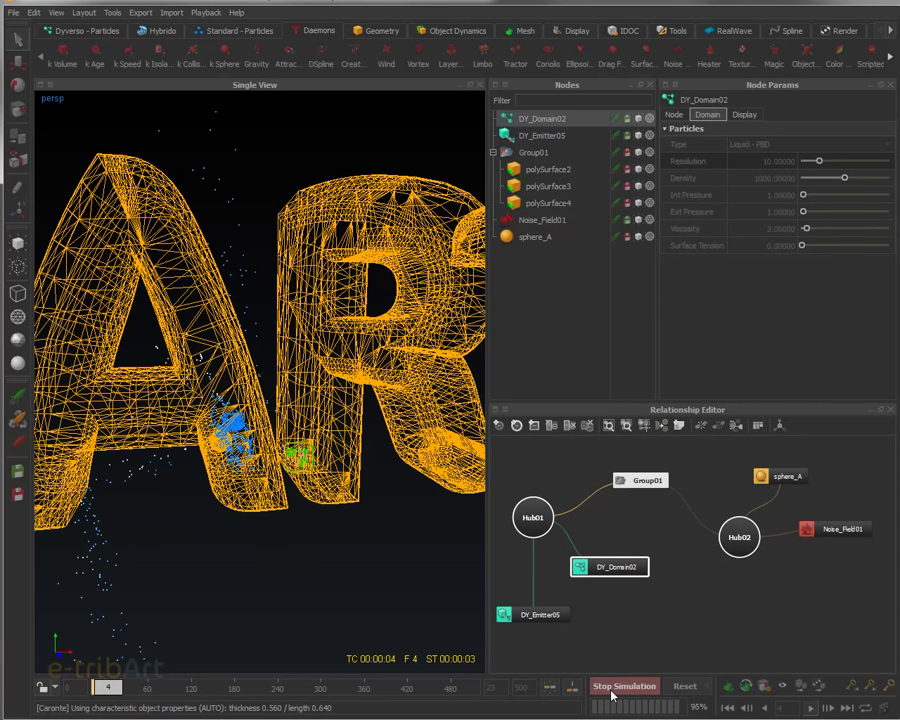
left_click(614, 692)
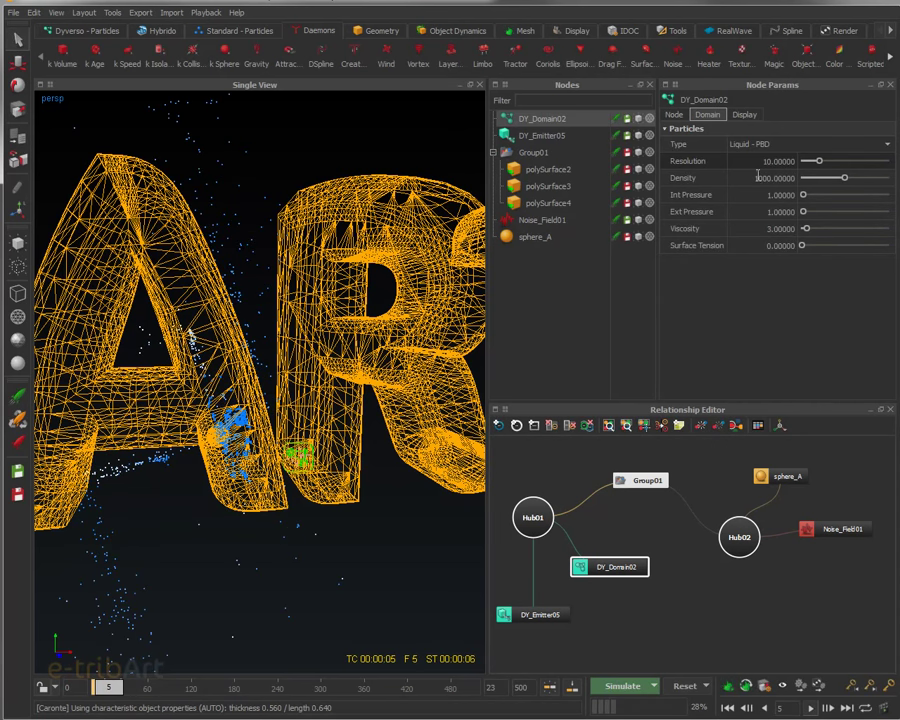
Set the particle resolution of DY_Domain02 to 20.
left_click(772, 161)
type("20")
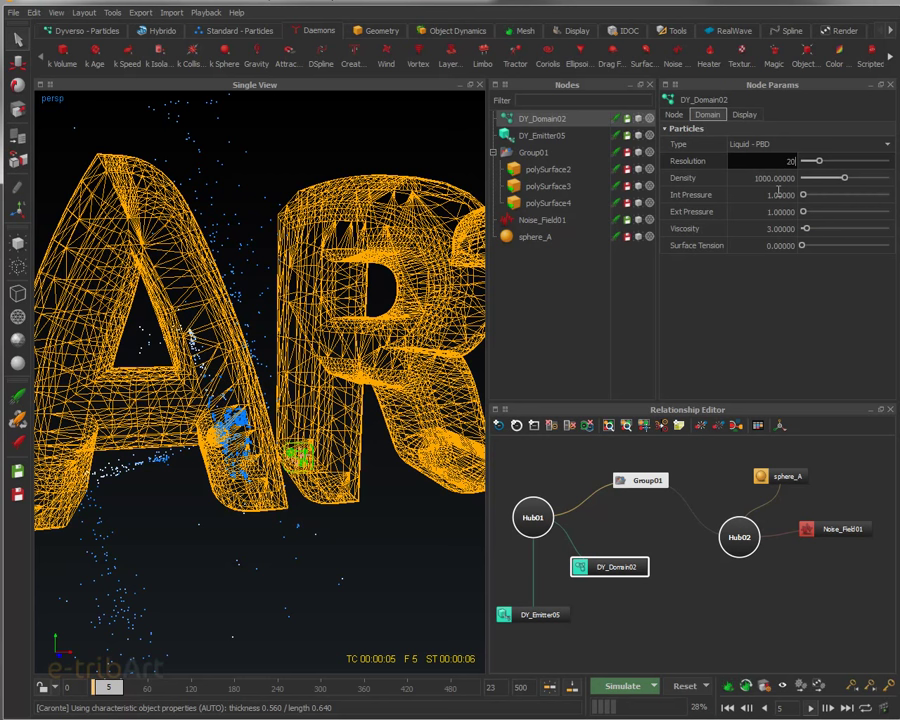
key("Return")
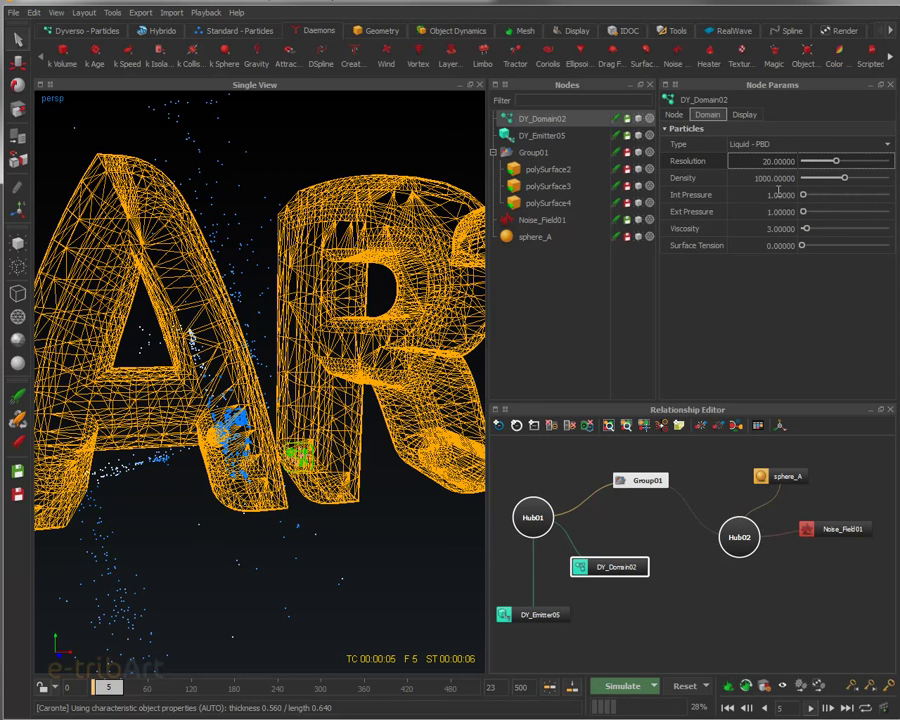
Reset and simulate again to about frame 5 to check the emission at the higher resolution.
left_click(622, 686)
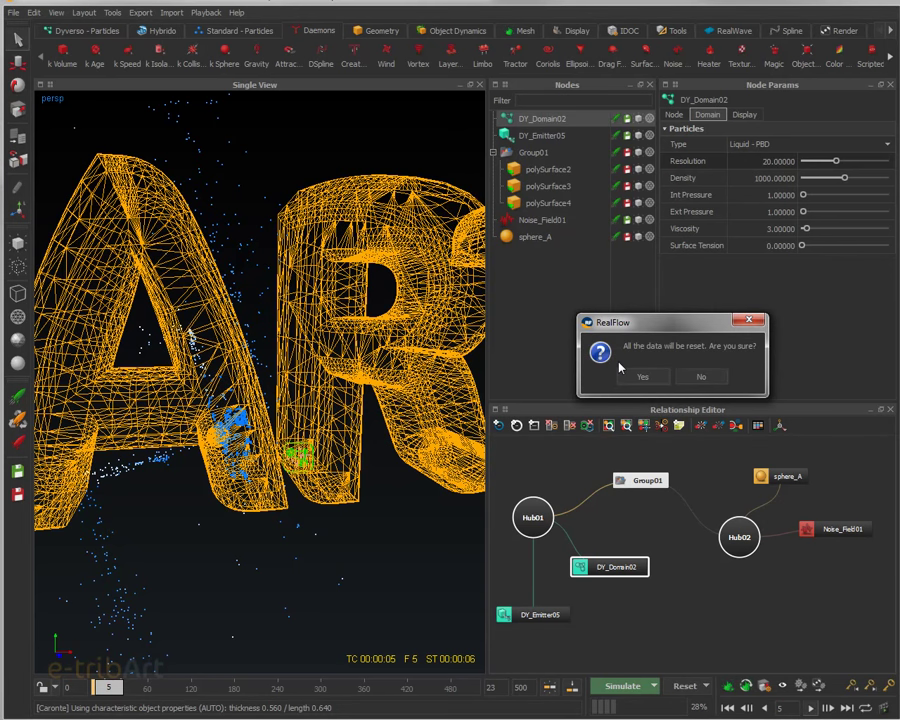
left_click(632, 381)
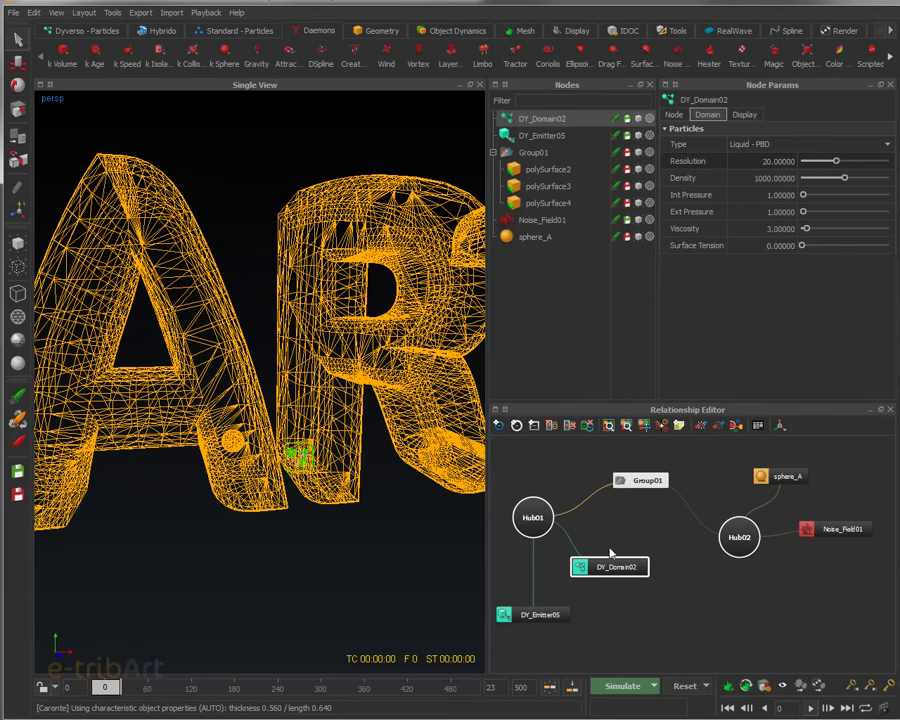
left_click(611, 685)
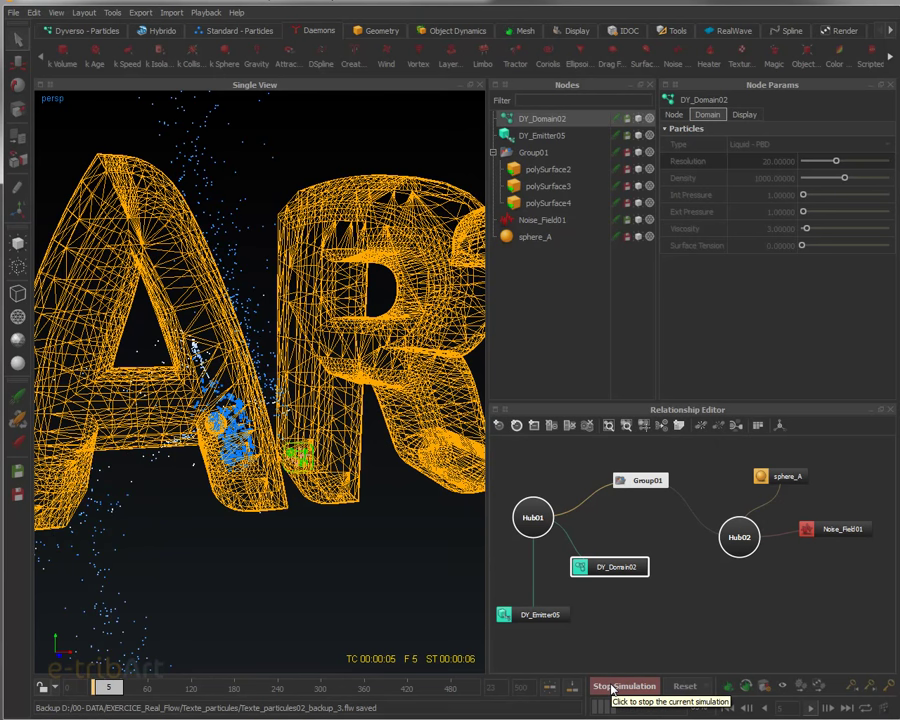
left_click(612, 687)
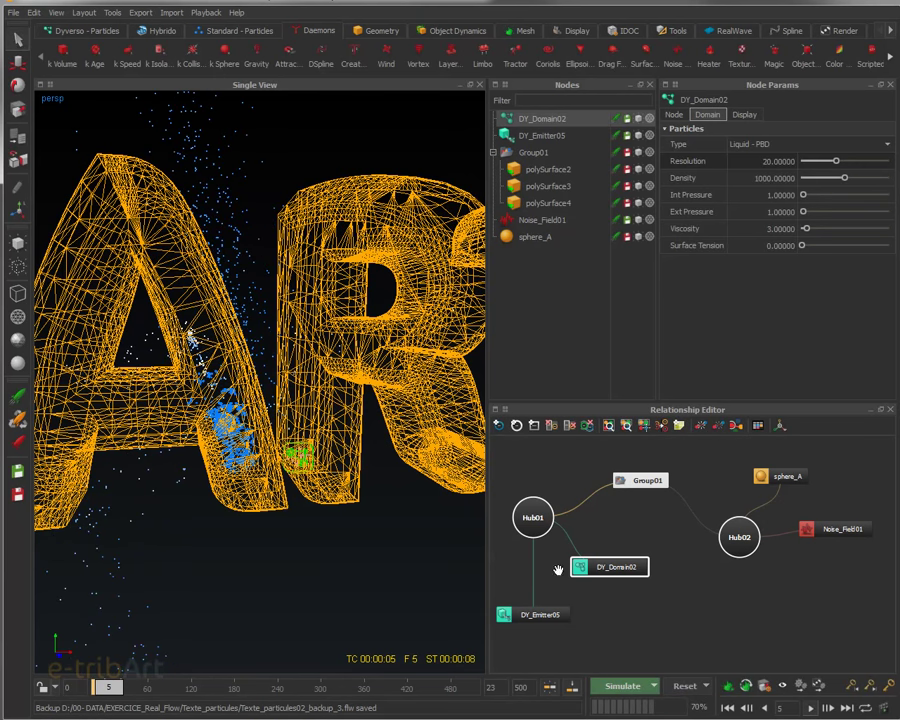
Select the letter A (polySurface2) and continue simulating to about frame 9 to examine how it contains the particles.
left_click(187, 522)
key("ctrl+alt+a")
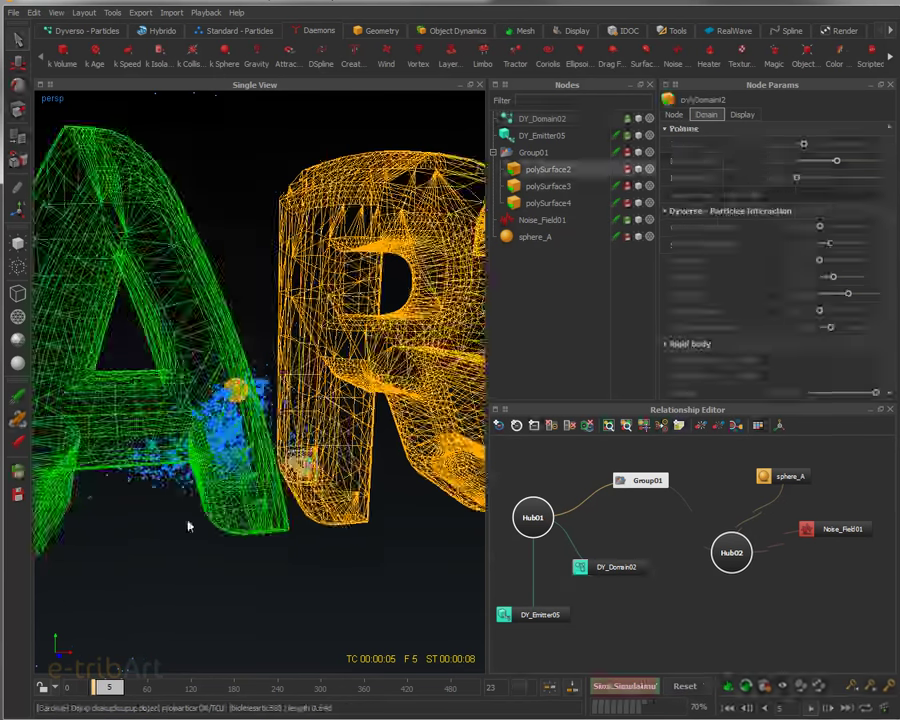
mouse_move(191, 466)
left_mouse_down("alt")
mouse_move(267, 494)
mouse_move(195, 544)
mouse_move(181, 450)
left_mouse_up("alt")
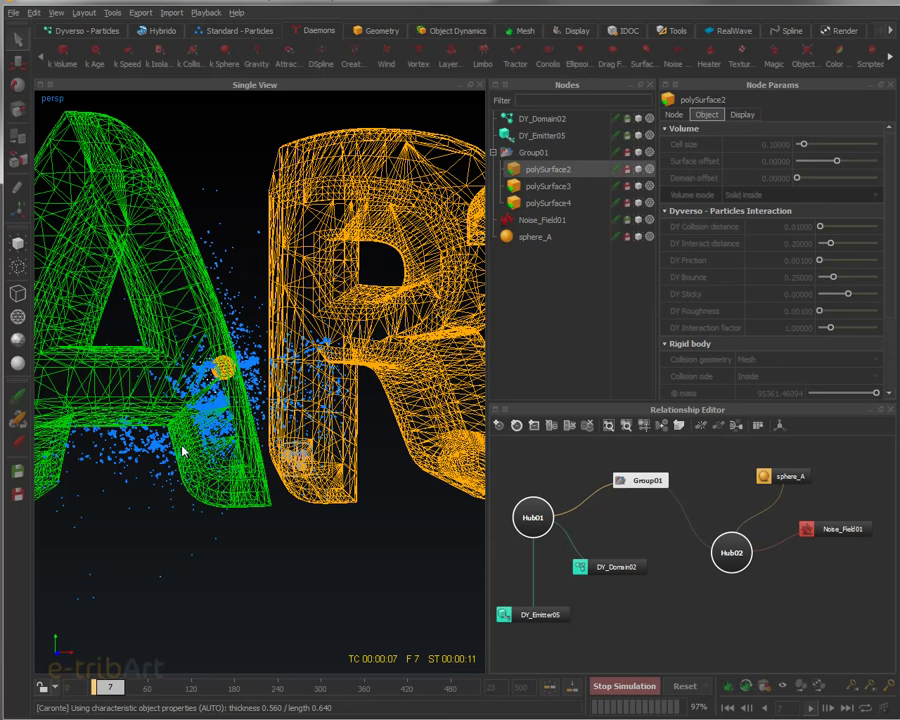
left_click(641, 688)
Set the volume mode of the letter A (polySurface2) to Shell.
left_click_drag(366, 454, 213, 348, "alt")
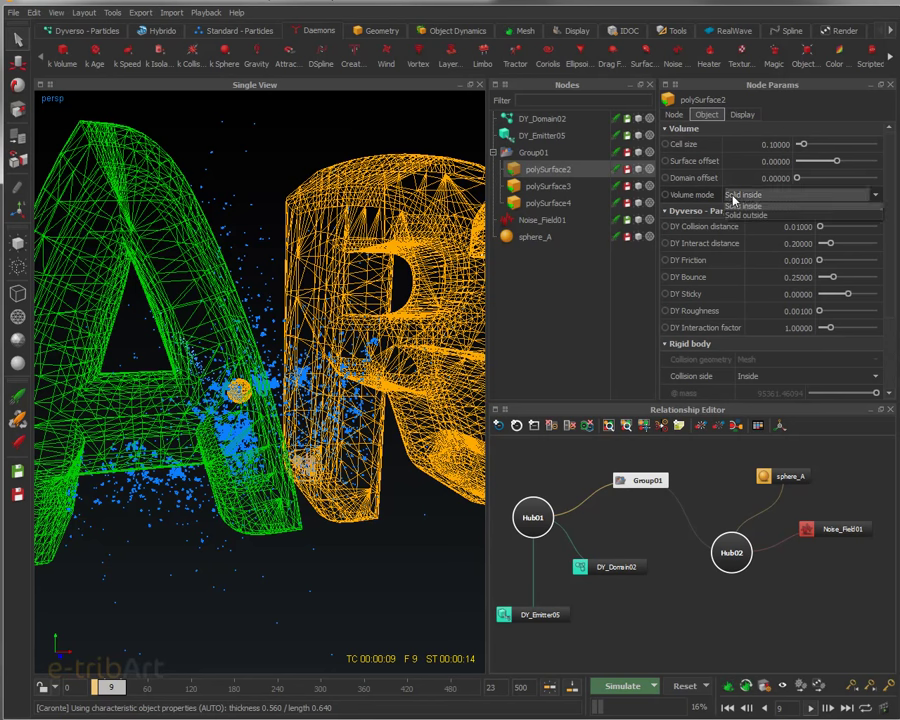
left_click(745, 195)
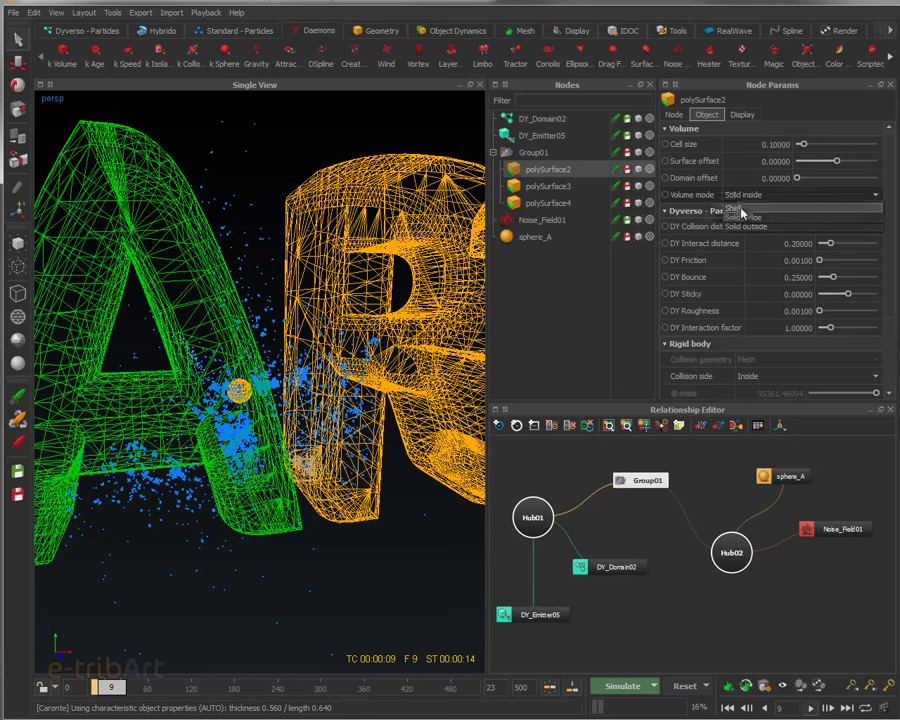
left_click(744, 208)
Reset the scene and simulate to about frame 31 to check how the particles fill the letter A.
left_click(685, 686)
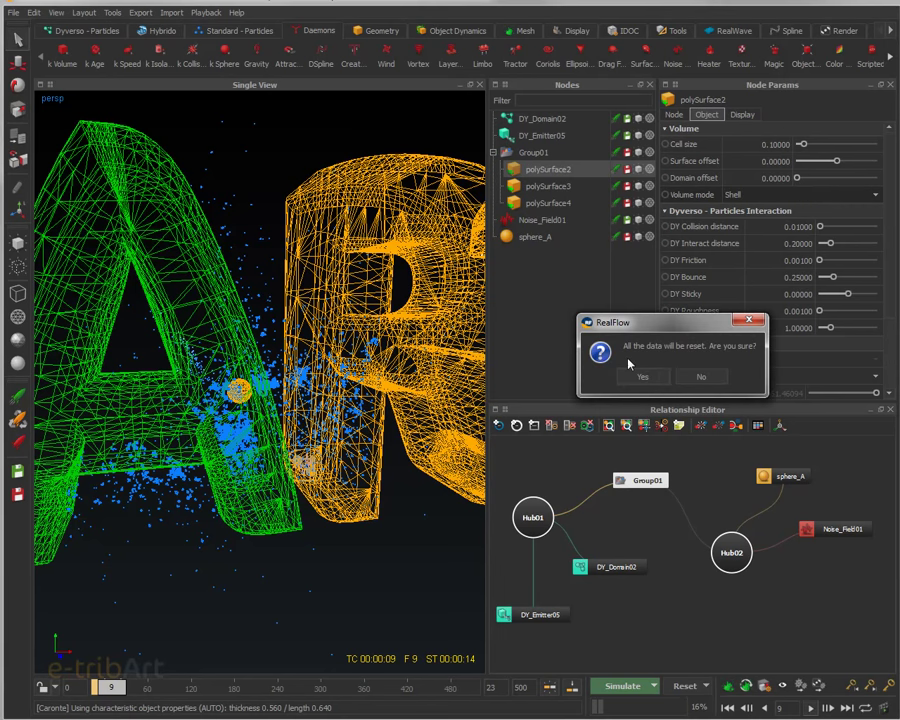
key("Return")
left_click(628, 684)
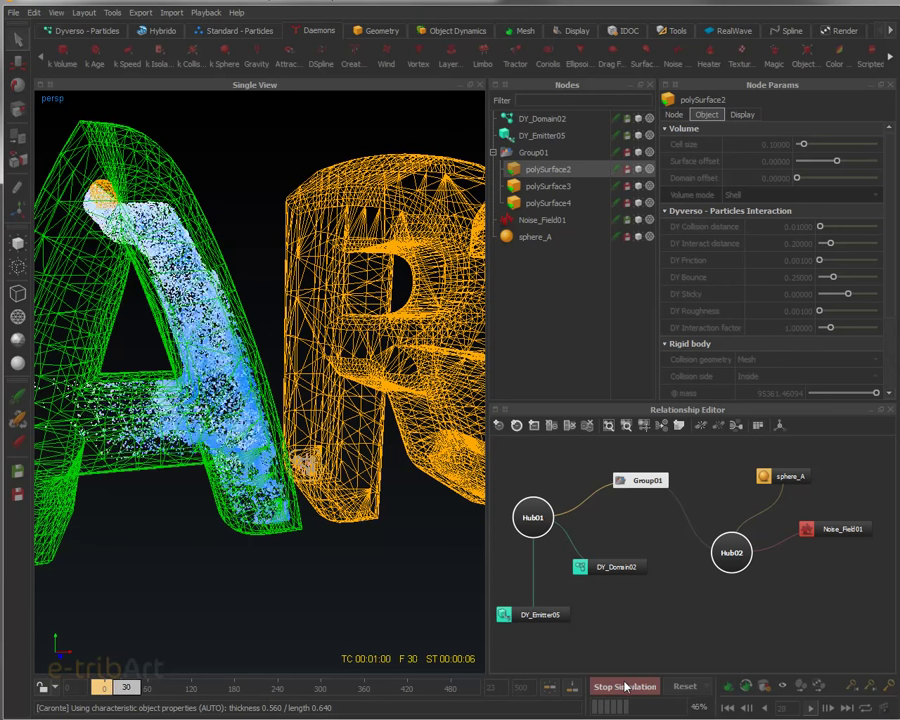
left_click(622, 684)
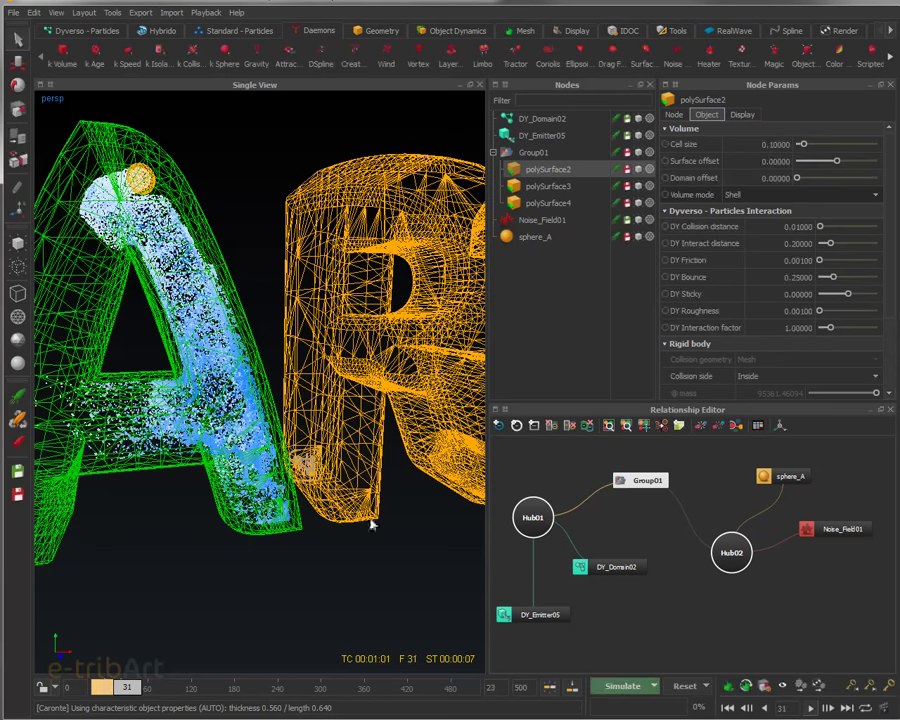
Hide the letters group (Group01) in the viewport so that only the particles and the sphere are displayed.
left_click(535, 153)
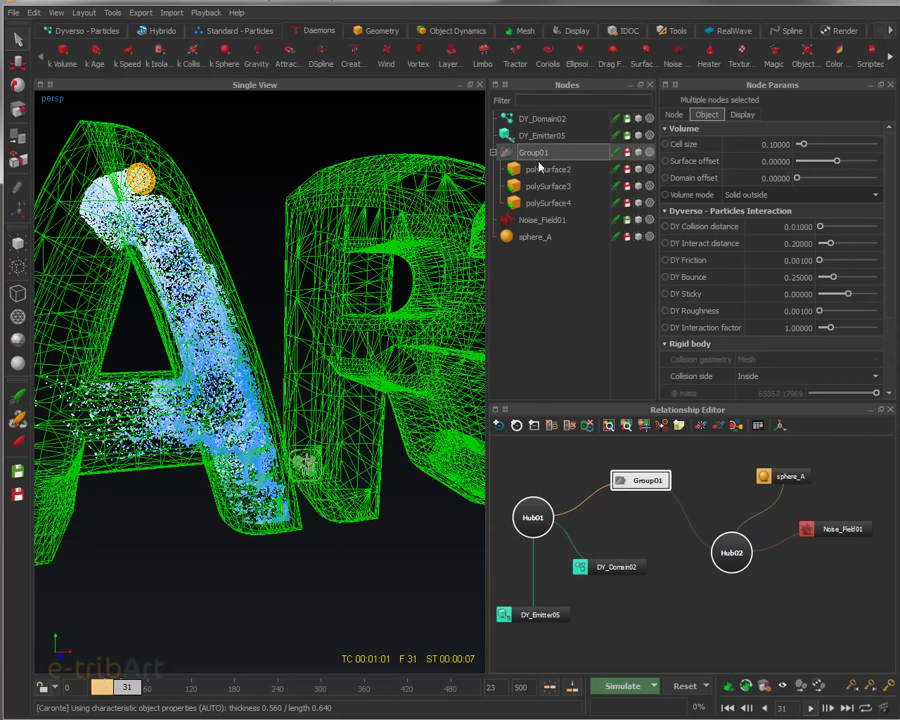
left_click(639, 153)
mouse_move(381, 346)
left_mouse_down("alt")
mouse_move(350, 356)
mouse_move(371, 358)
left_mouse_up("alt")
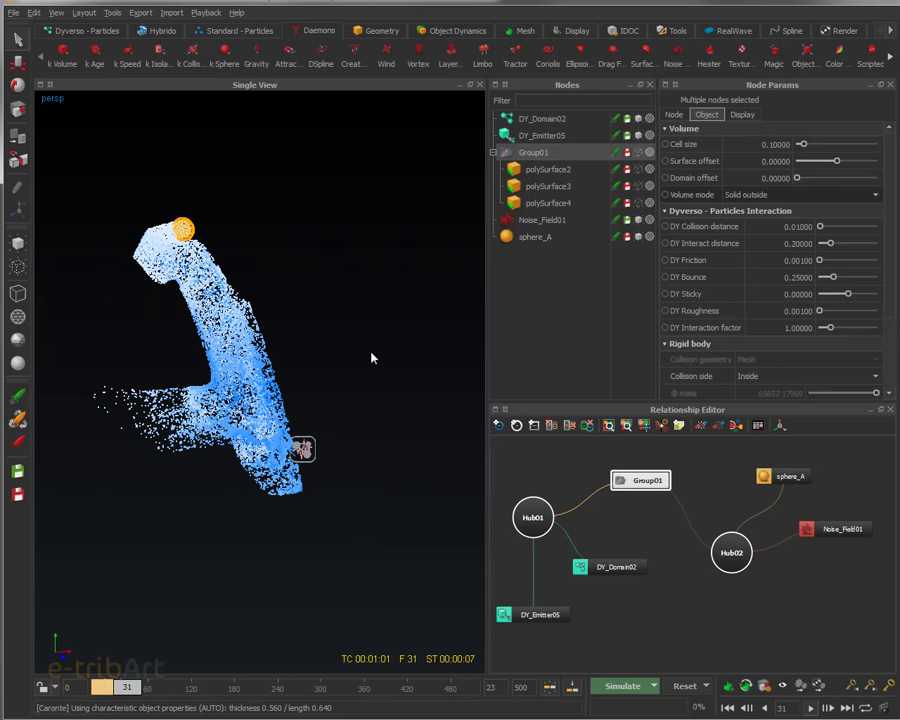
Continue the simulation to about frame 110 to examine how the particles coat the inside of the letter A.
left_click(625, 685)
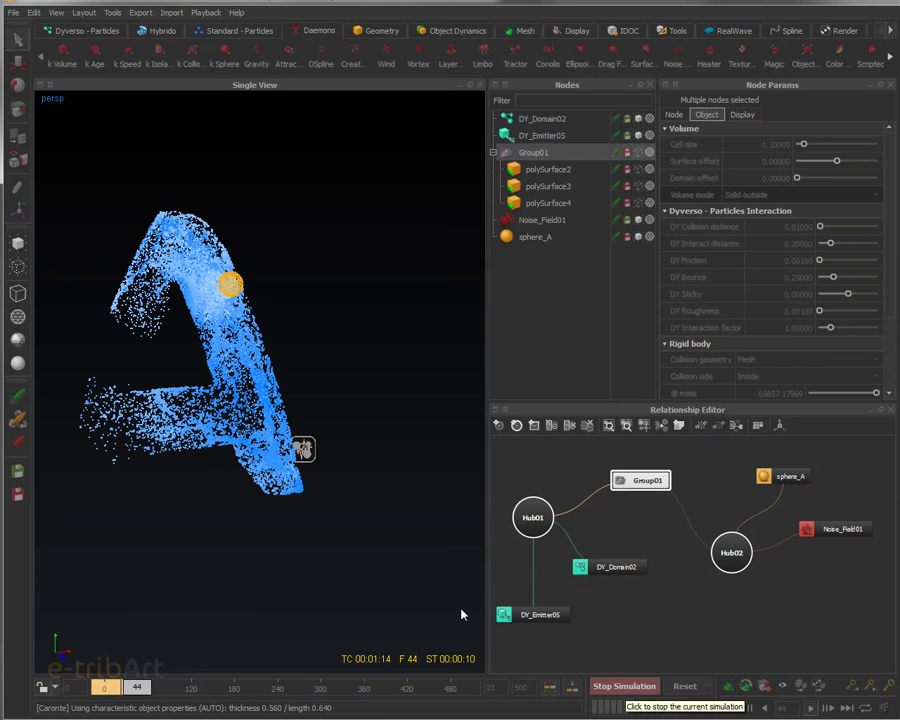
left_click_drag(170, 413, 241, 418, "alt")
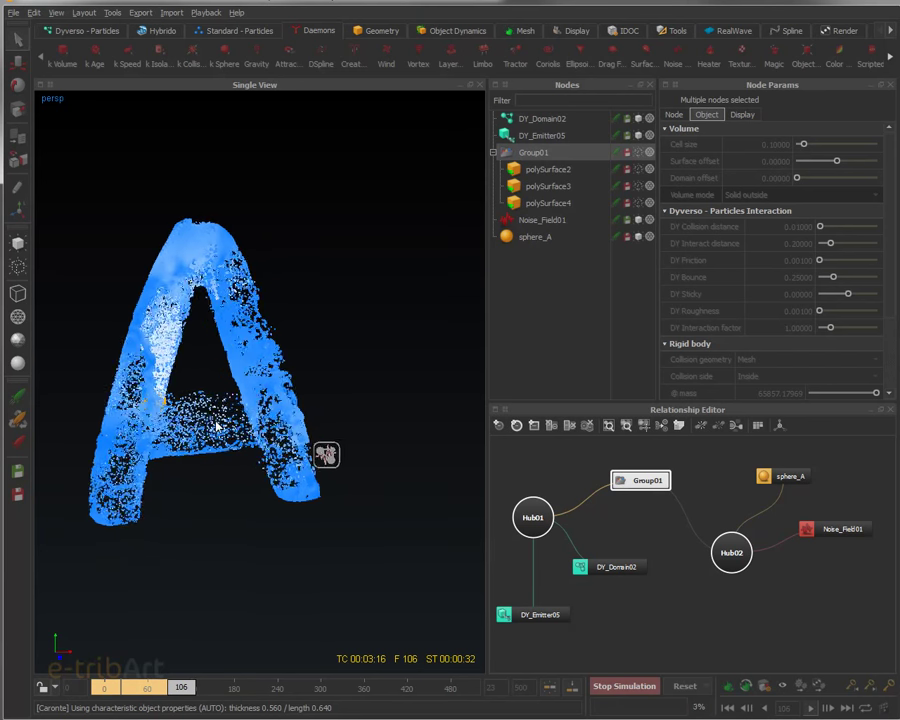
left_click(624, 686)
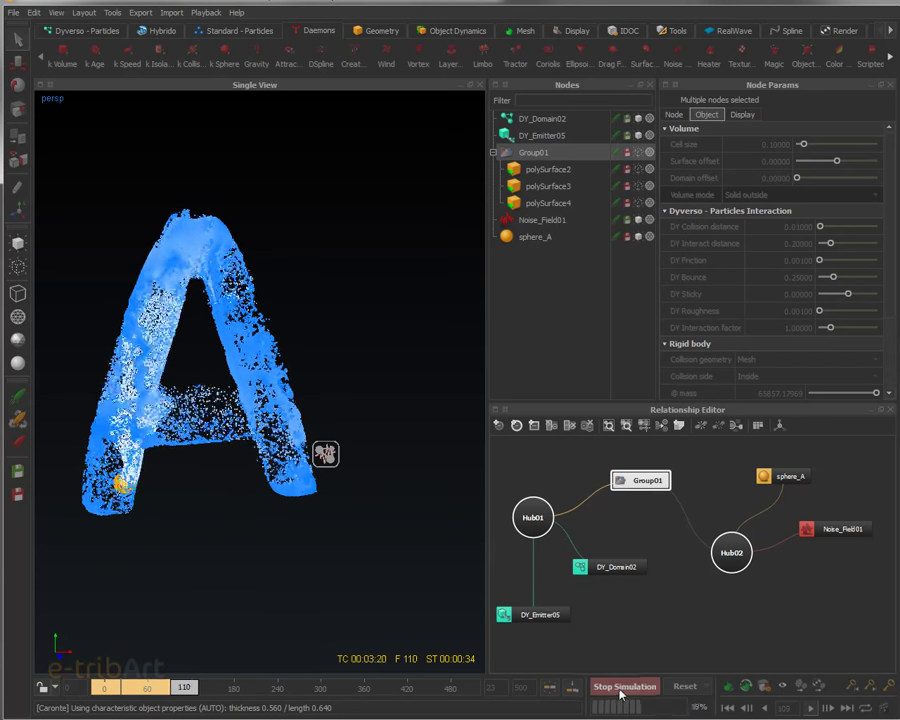
Hide the sphere inside the letter A (sphere_A) in the viewport and reset the scene.
left_click(532, 239)
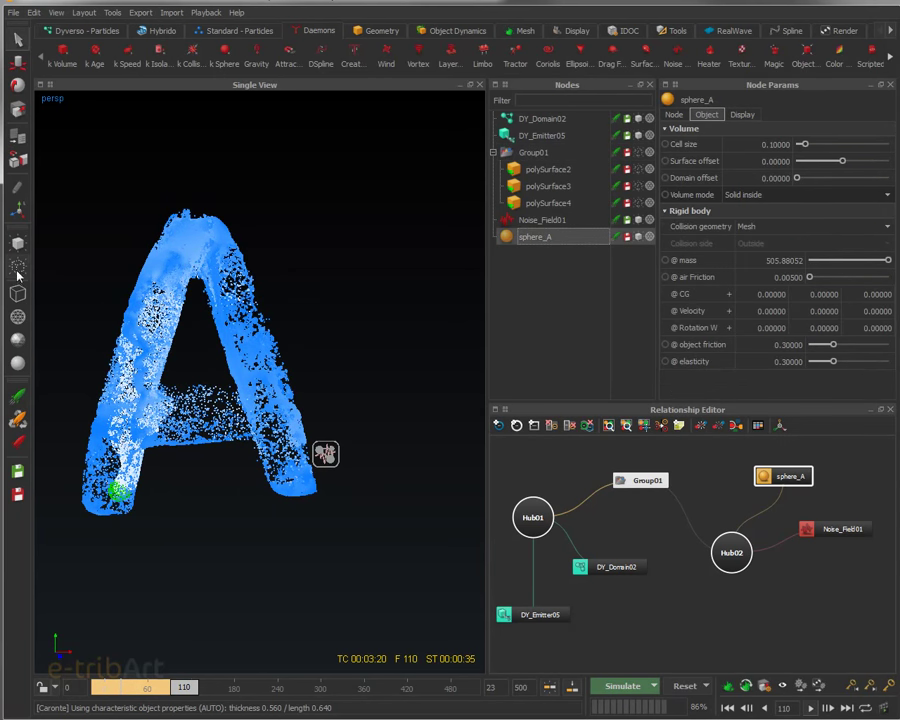
left_click(680, 689)
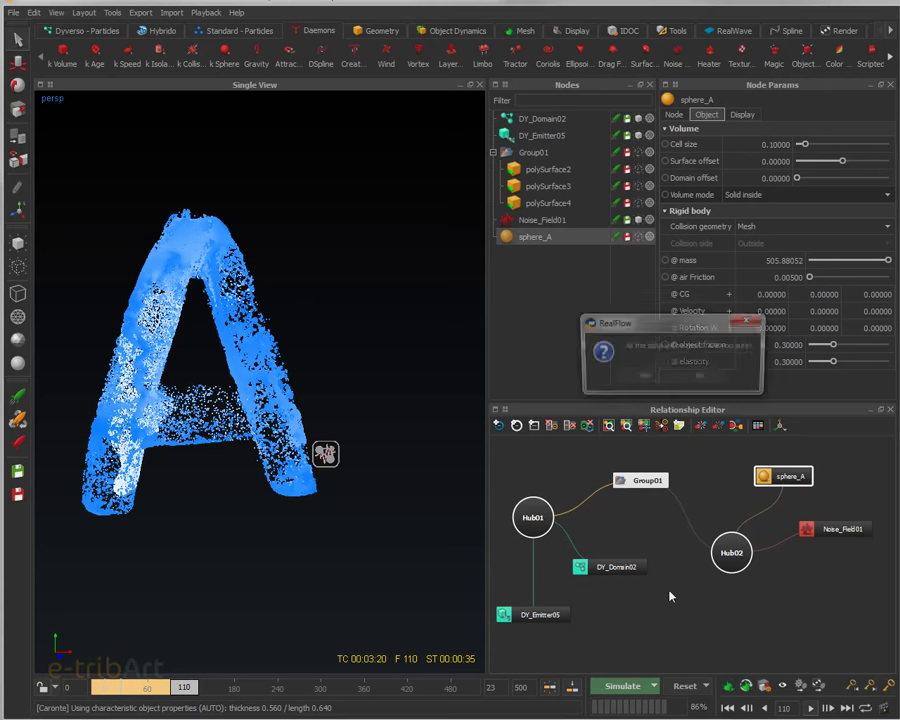
left_click(643, 378)
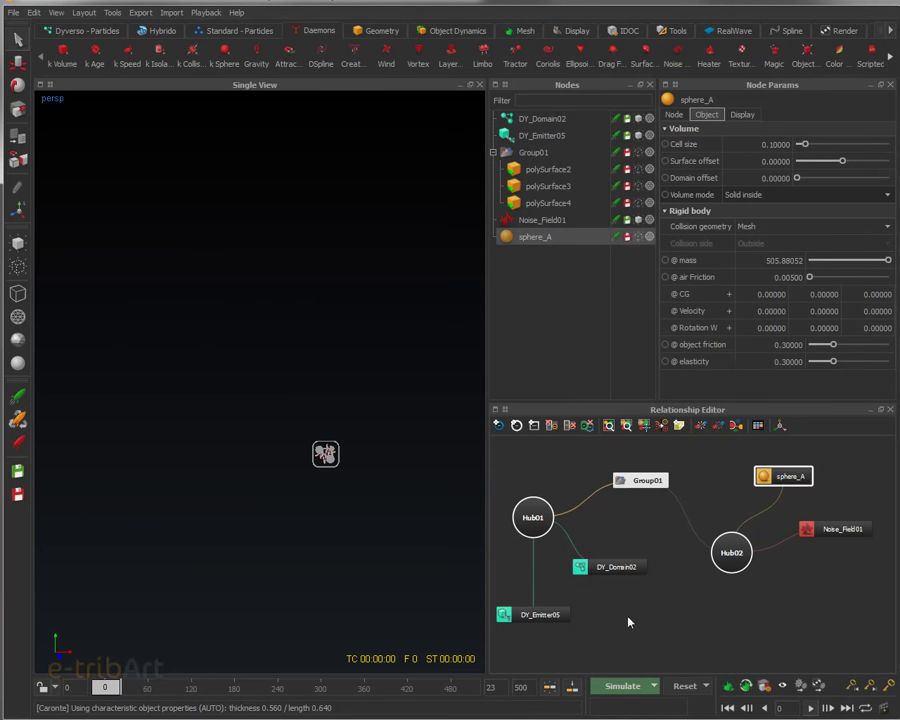
Simulate to about frame 147 and review the resulting particles together with the interaction parameters of the letter A (polySurface2).
left_click(621, 686)
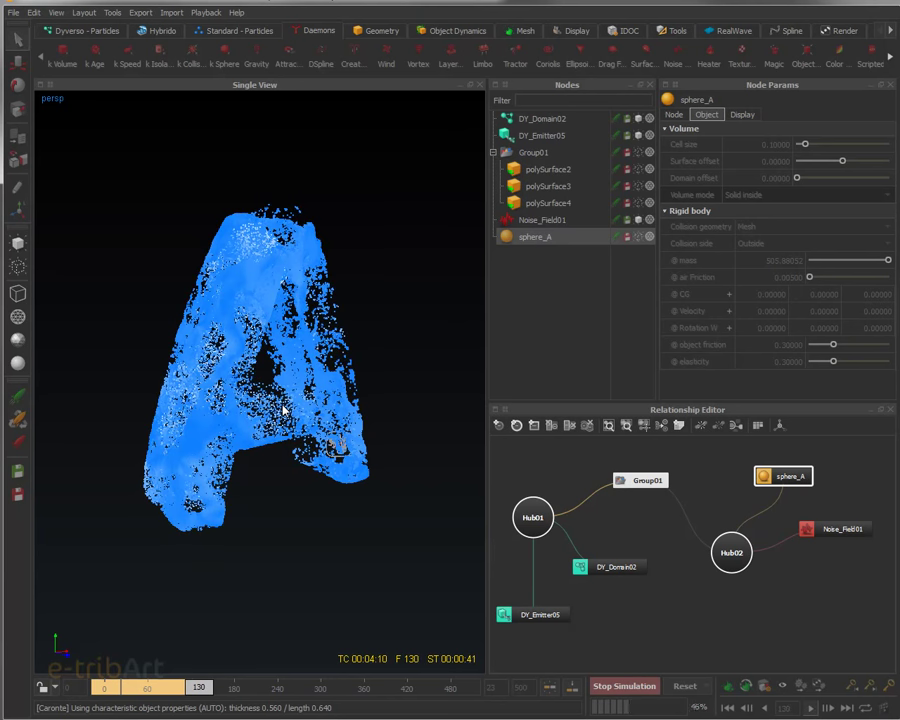
left_click_drag(230, 392, 330, 440, "alt")
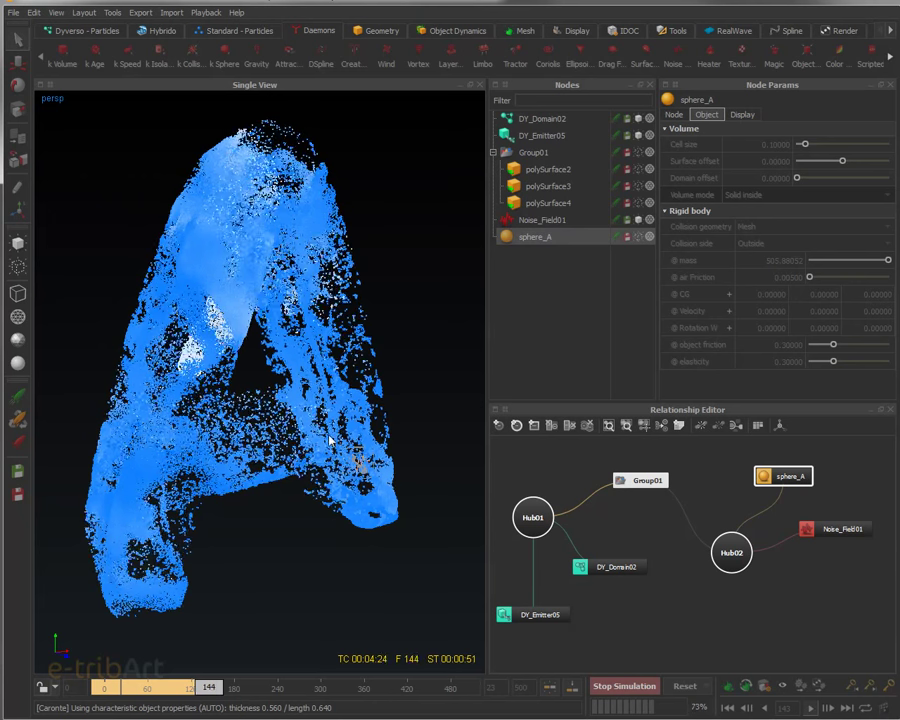
left_click(622, 686)
left_click_drag(402, 557, 375, 520, "alt")
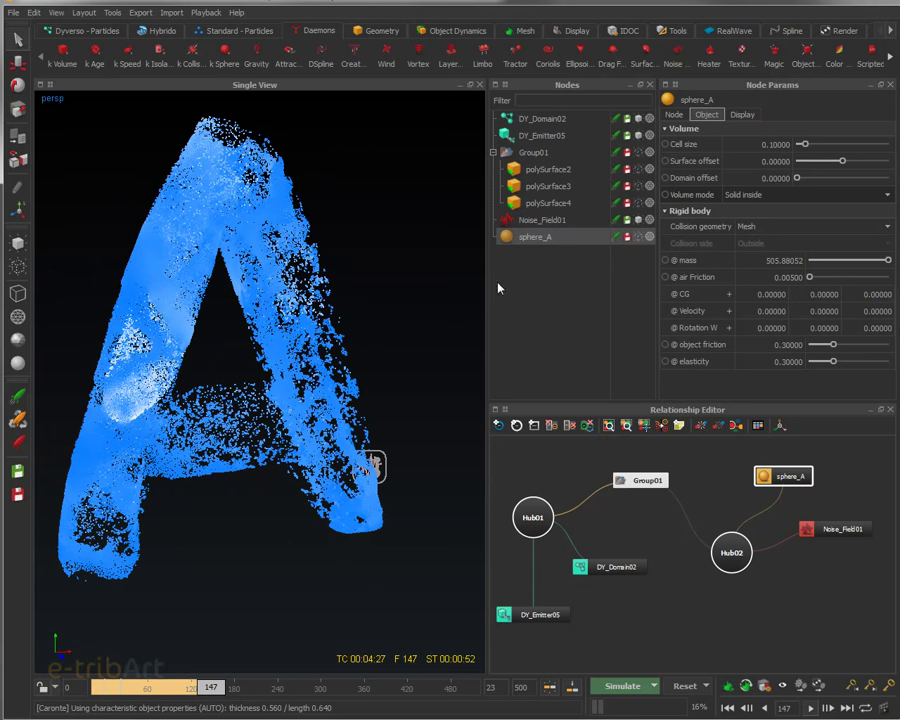
left_click(550, 170)
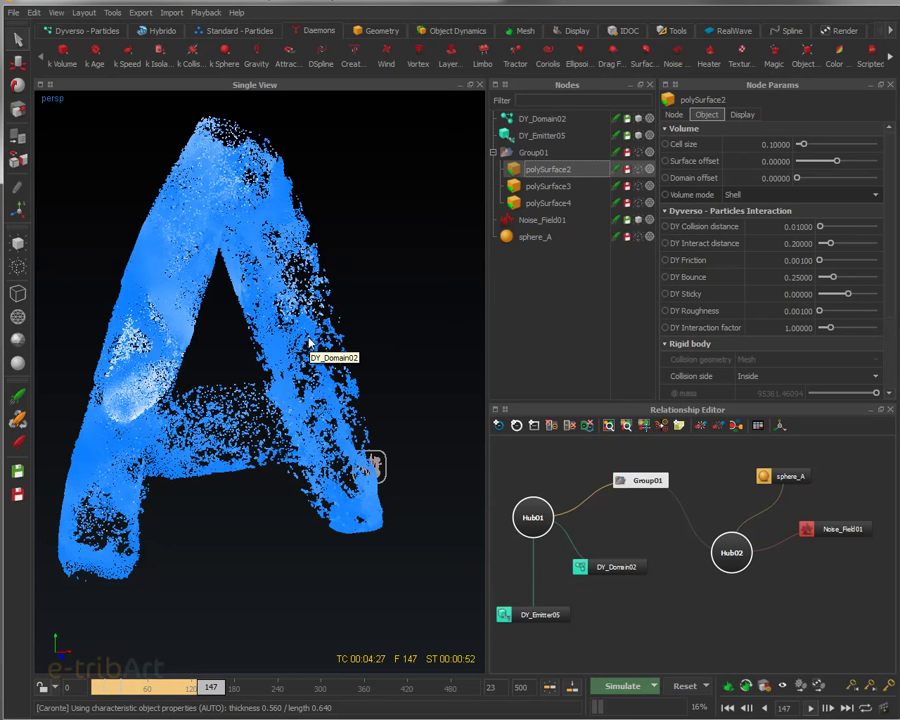
left_click_drag(227, 526, 255, 497, "alt")
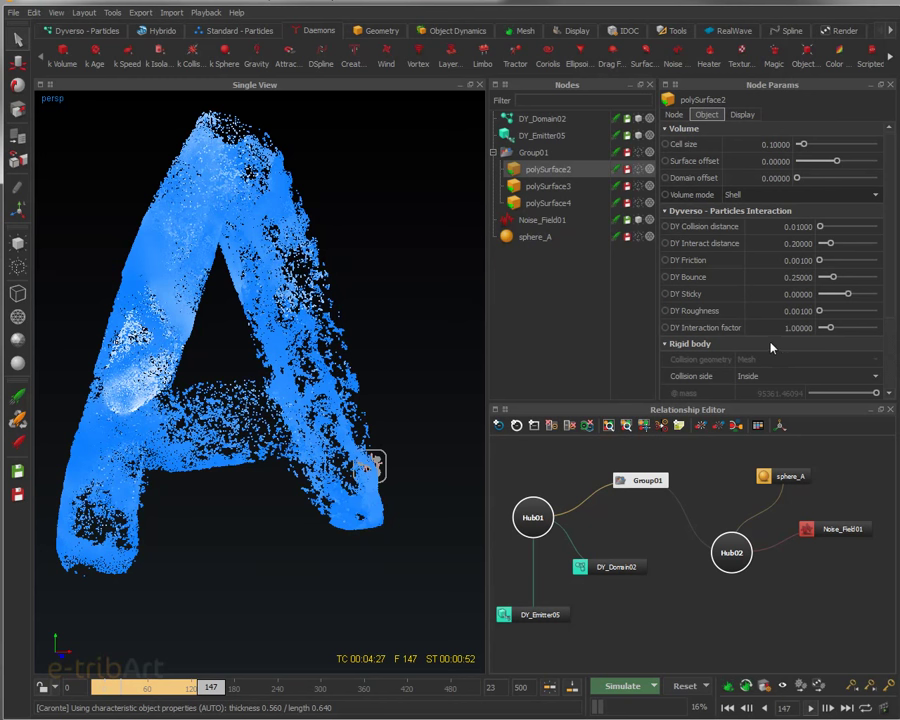
Change the low-velocity color of the DY_Domain02 particle color range to a dark red.
left_click(548, 119)
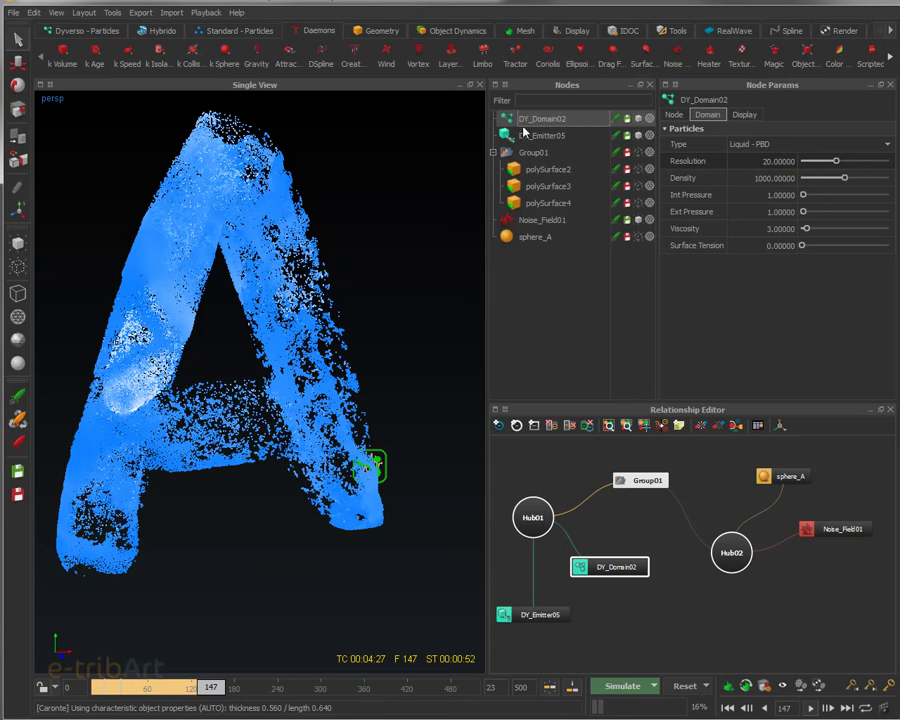
left_click(744, 114)
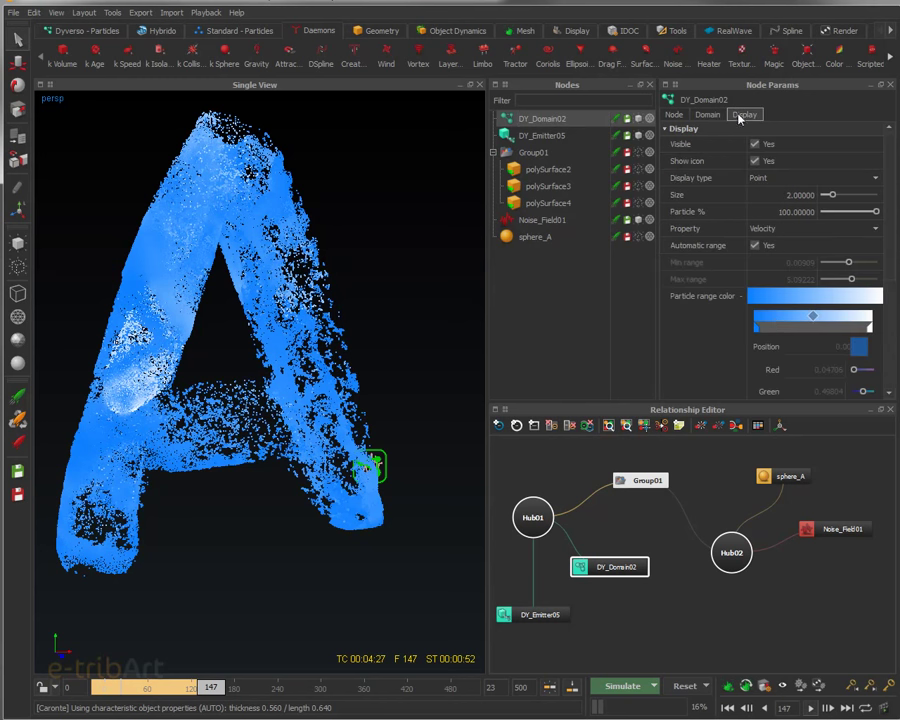
left_click(757, 327)
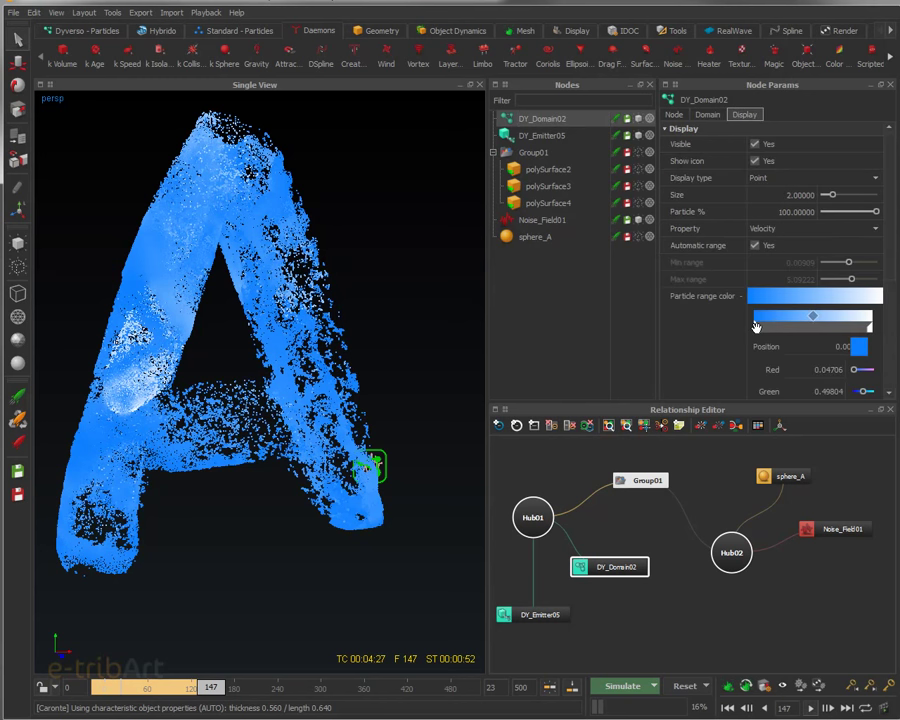
left_click(859, 346)
left_click(816, 256)
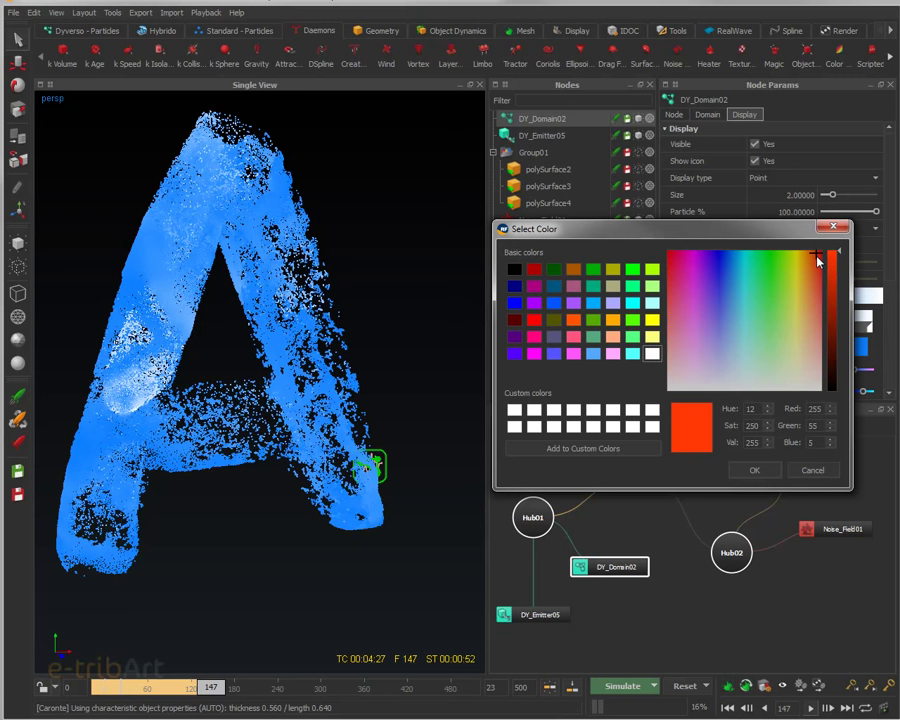
left_click_drag(832, 258, 789, 330)
left_click(753, 476)
Add a golden yellow stop (RGB 231, 188, 13) at about 45% of the particle color gradient and adjust its blend points.
left_click(809, 324)
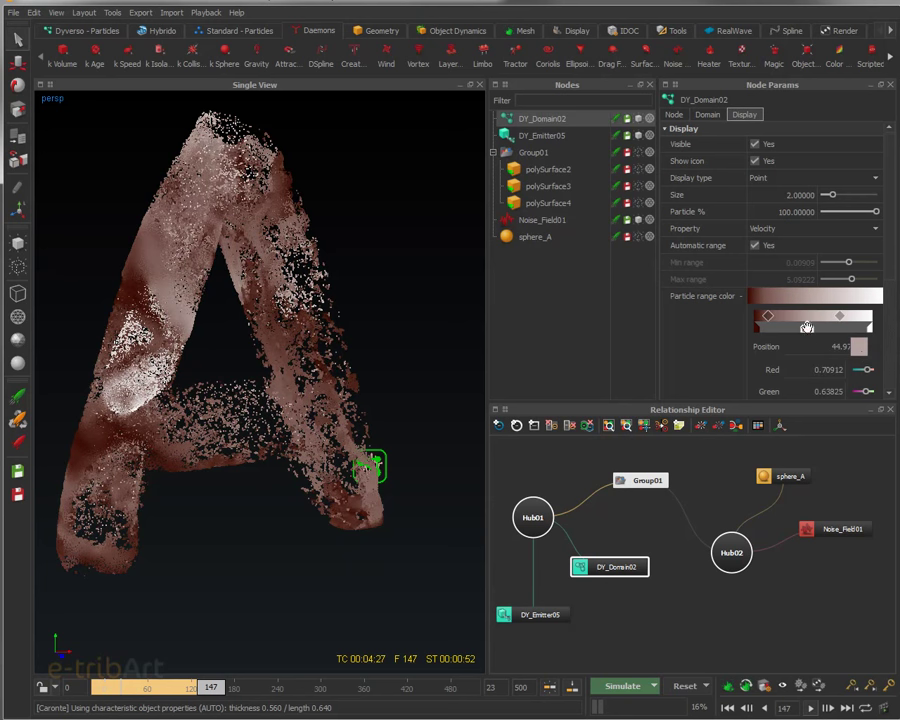
double_click(806, 318)
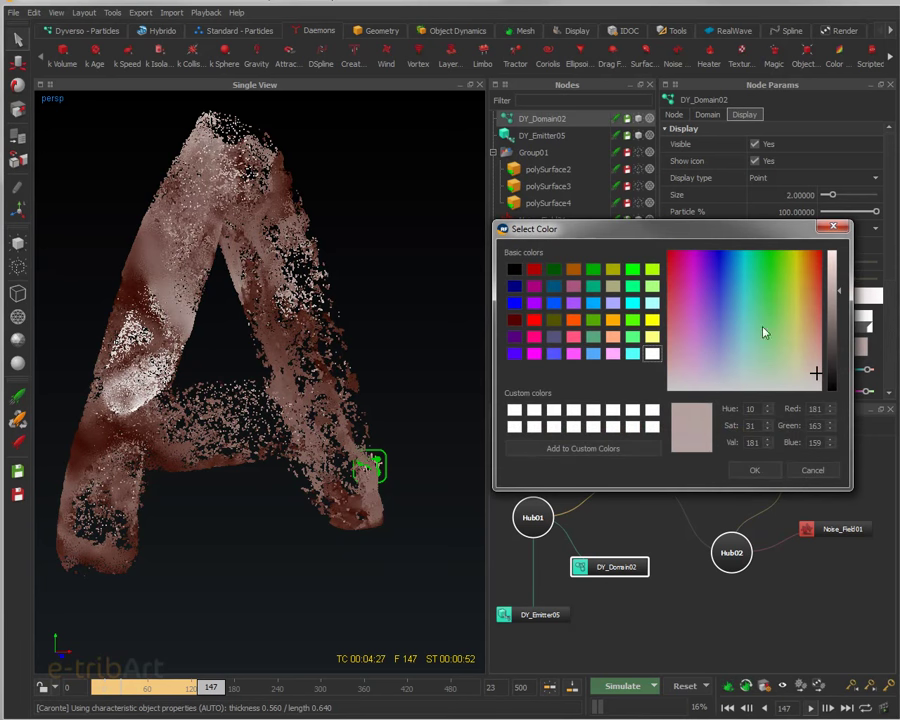
left_click(800, 259)
left_click(835, 268)
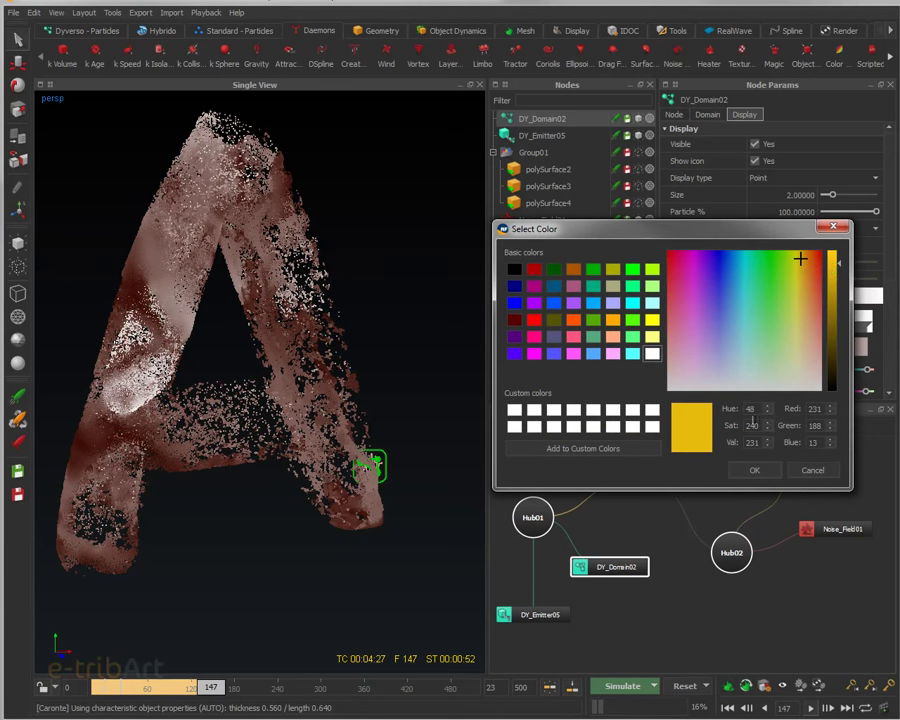
left_click(754, 470)
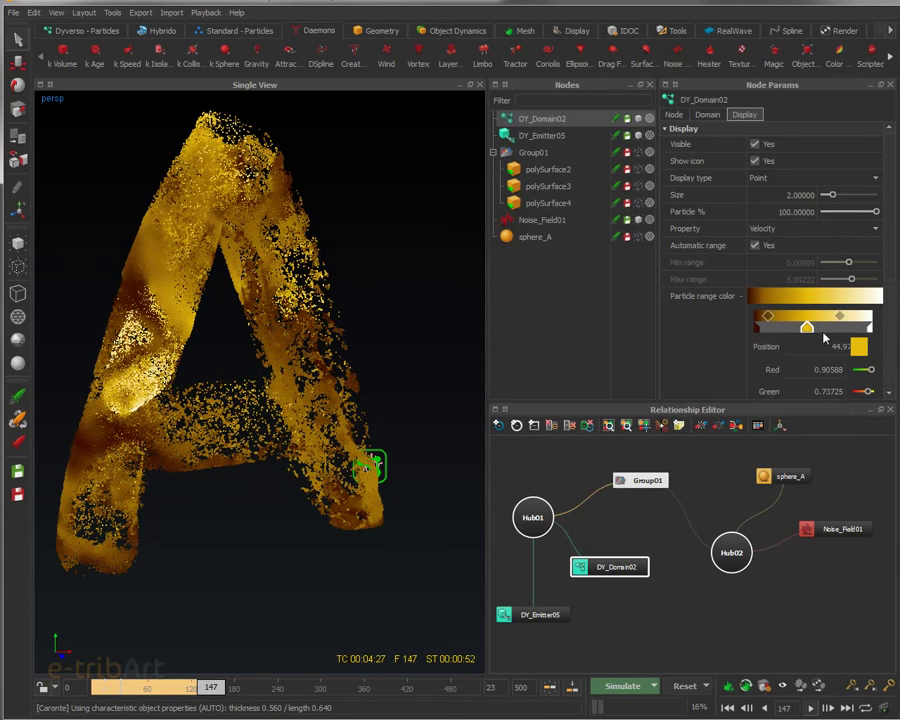
left_click_drag(848, 321, 822, 316)
left_click(784, 316)
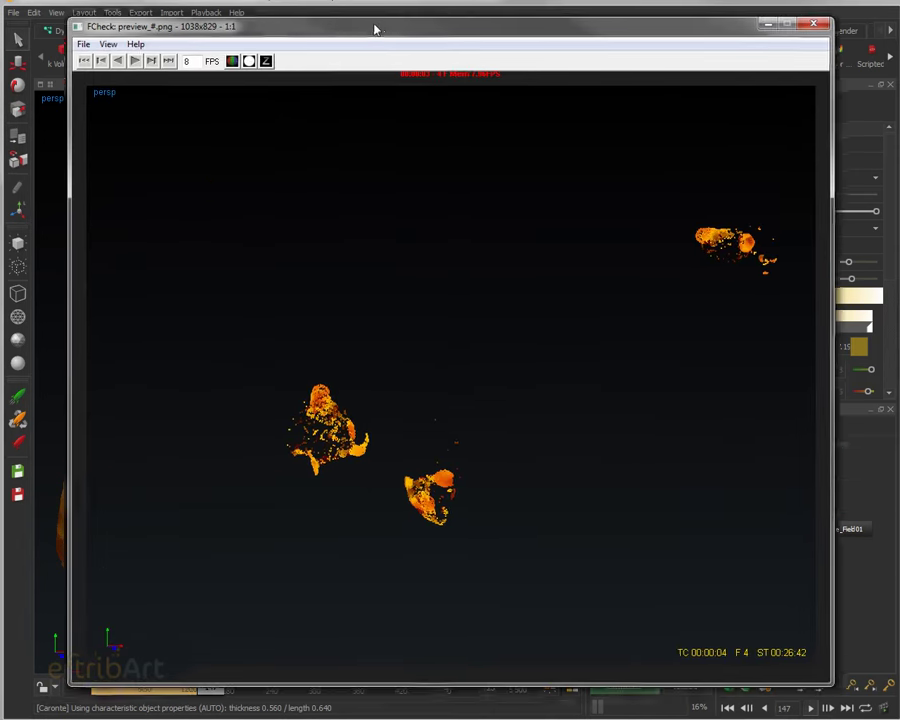
Play the finished ART particle preview sequence in FCheck and move its window out of the way.
left_click(140, 60)
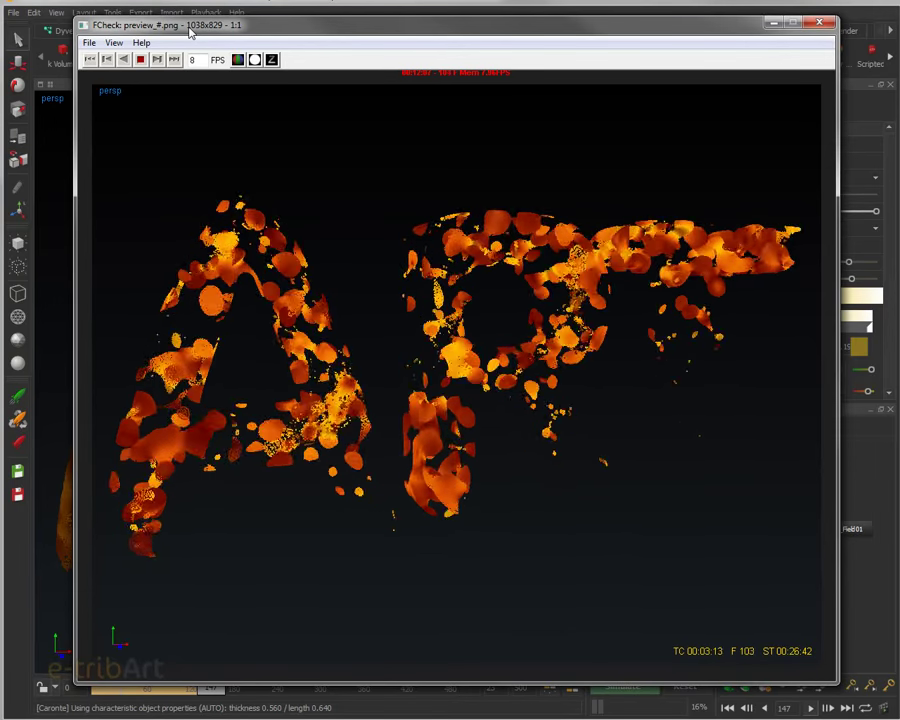
left_click_drag(190, 33, 899, 36)
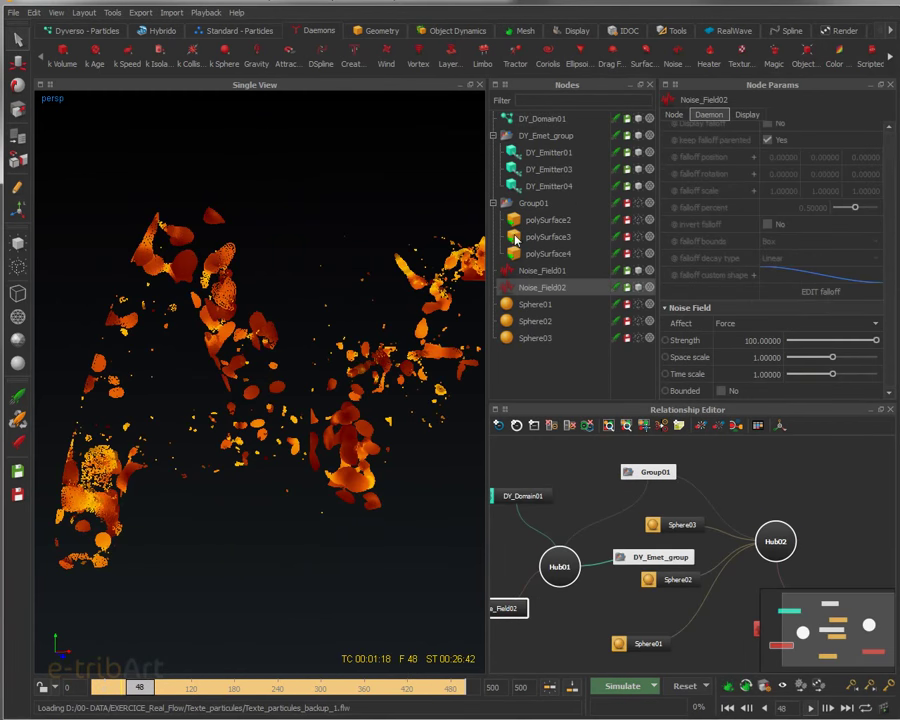
Review the display and domain parameters of DY_Domain01 in the finished scene and scrub to frame 90.
left_click(542, 119)
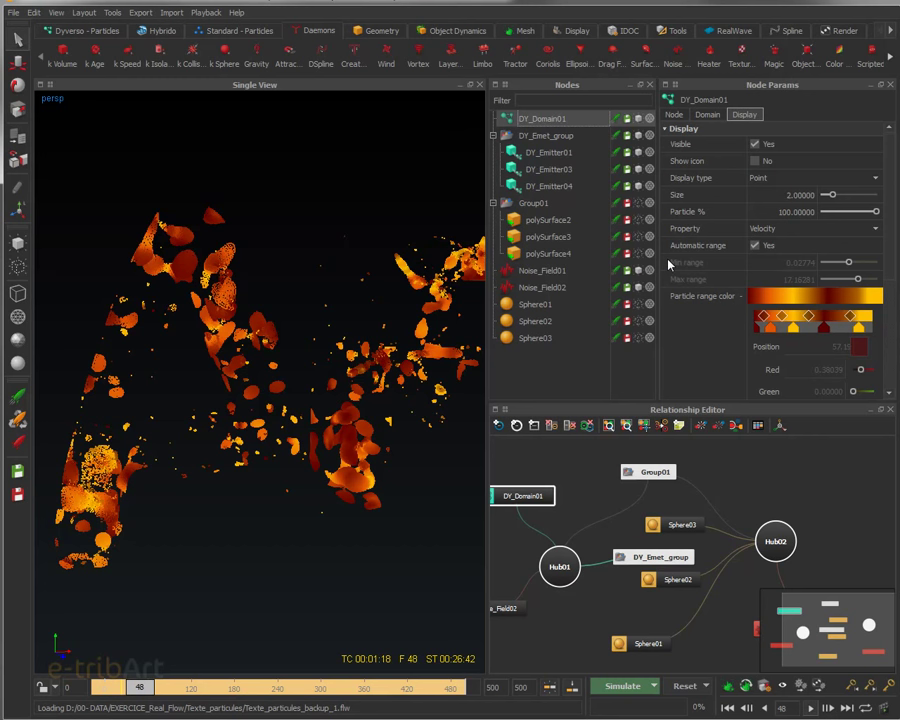
left_click(708, 115)
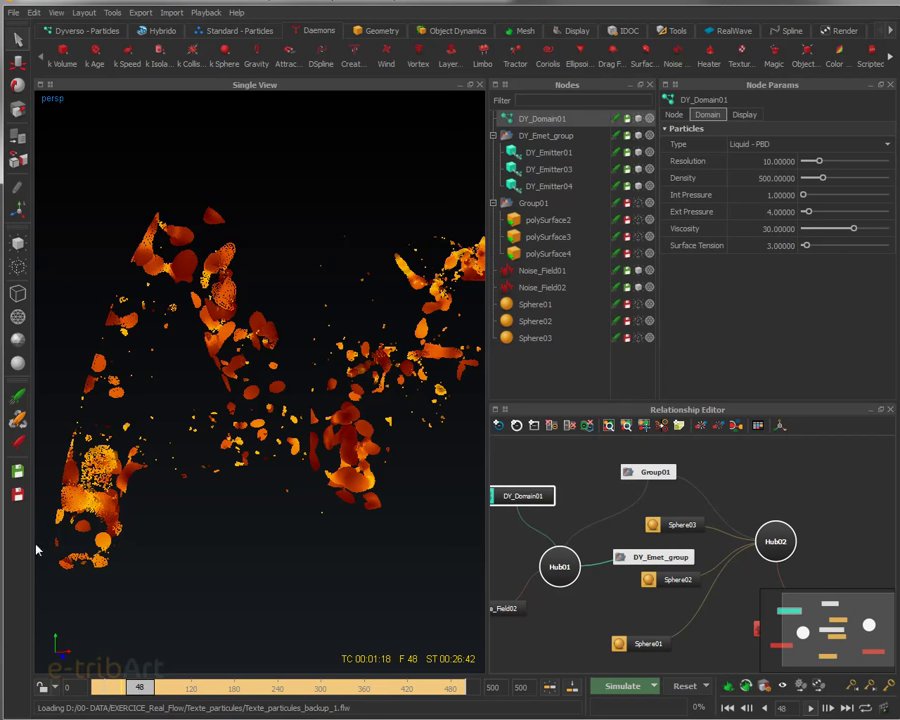
left_click(143, 690)
left_click_drag(143, 690, 169, 686)
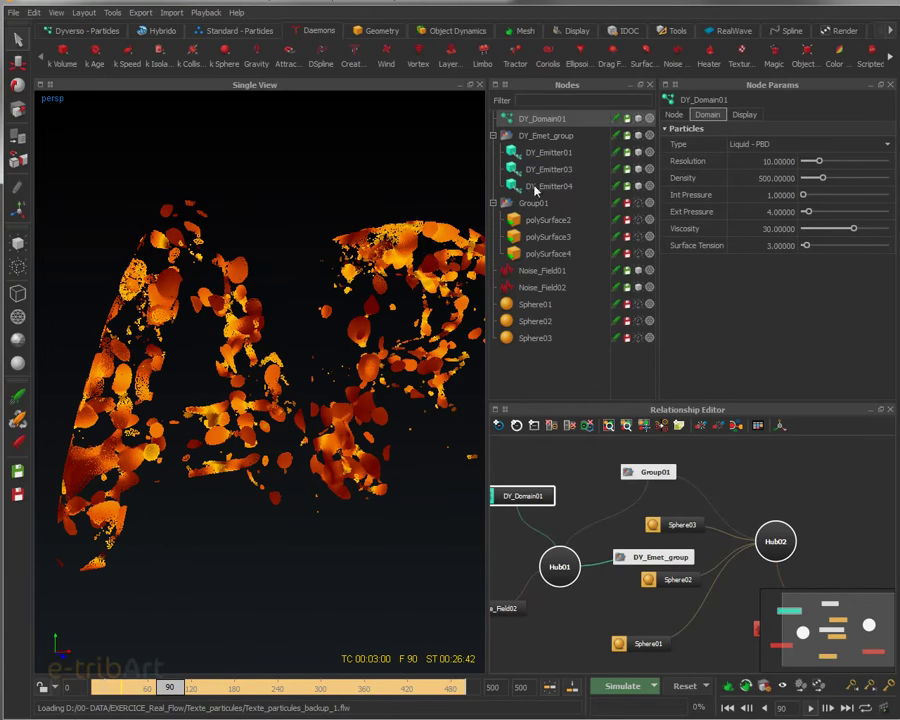
Set the DY Interact distance of the letter A (polySurface2) to 0.2.
left_click(537, 222)
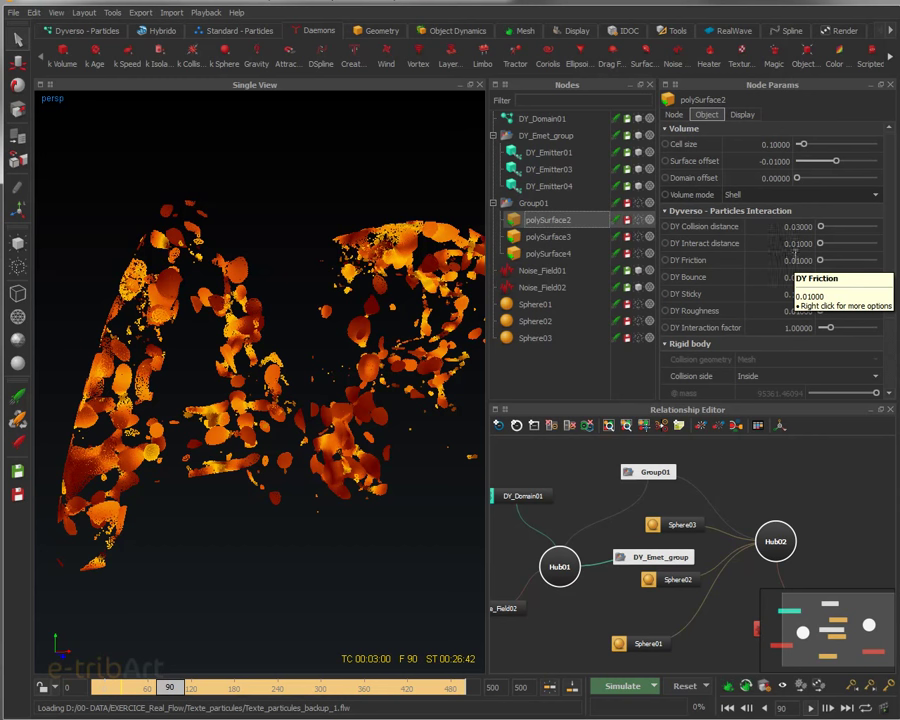
left_click(797, 244)
key("BackSpace")
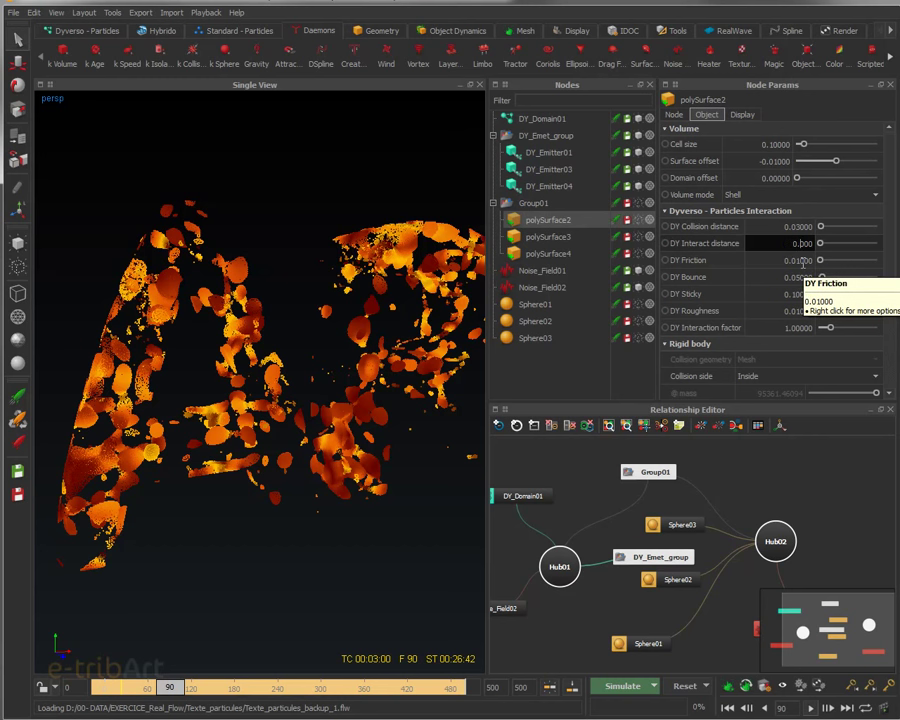
type("2")
key("Return")
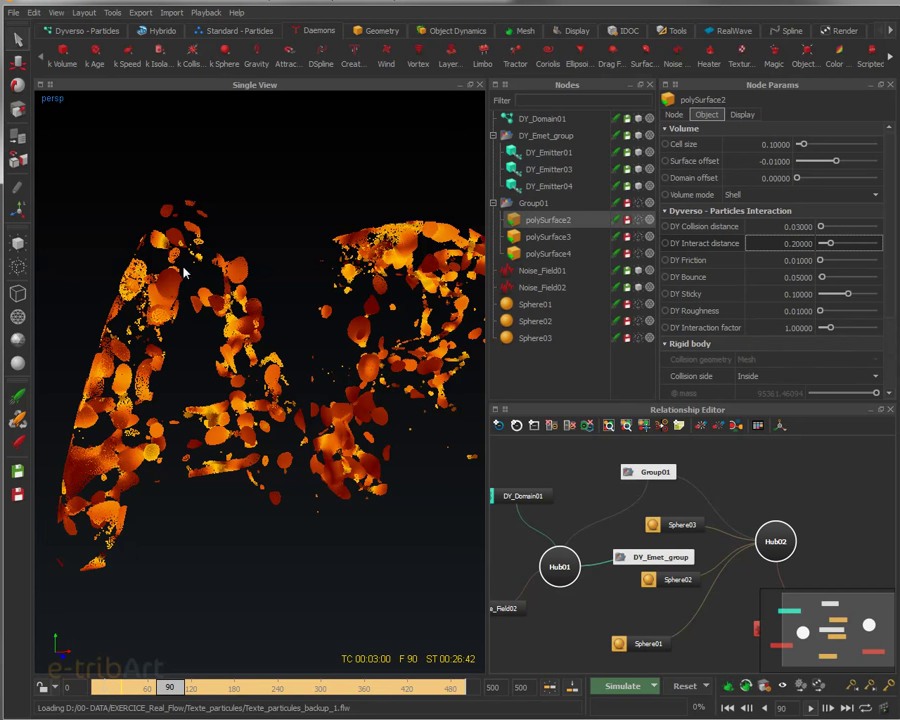
Scrub to frame 106 and review the parameters of DY_Domain01 and polySurface2 and the node connections in the Relationship Editor.
mouse_move(170, 688)
left_mouse_down()
mouse_move(229, 700)
mouse_move(181, 700)
left_mouse_up()
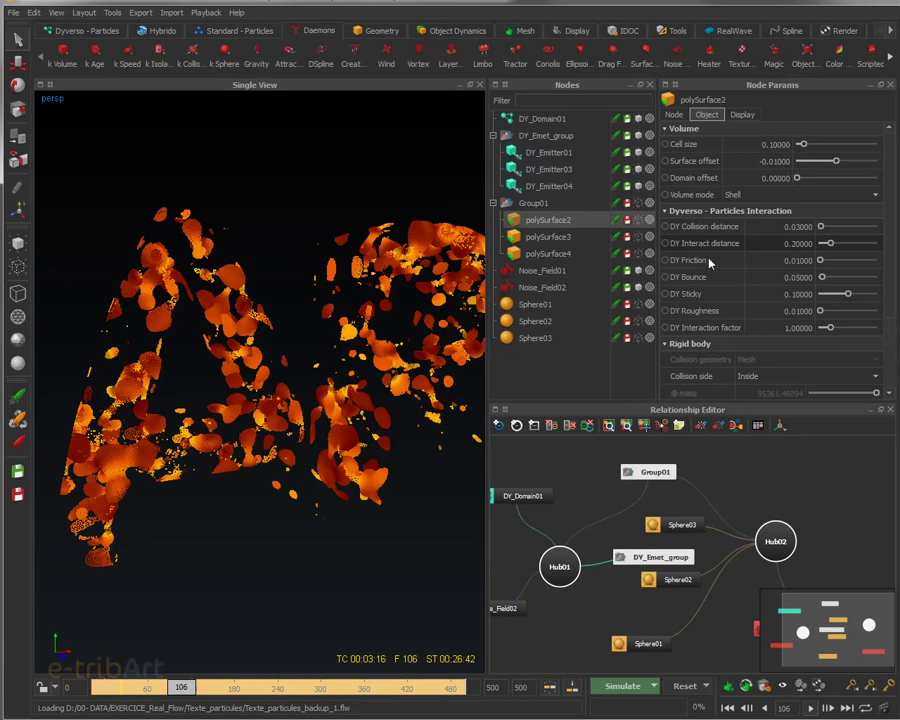
left_click(537, 120)
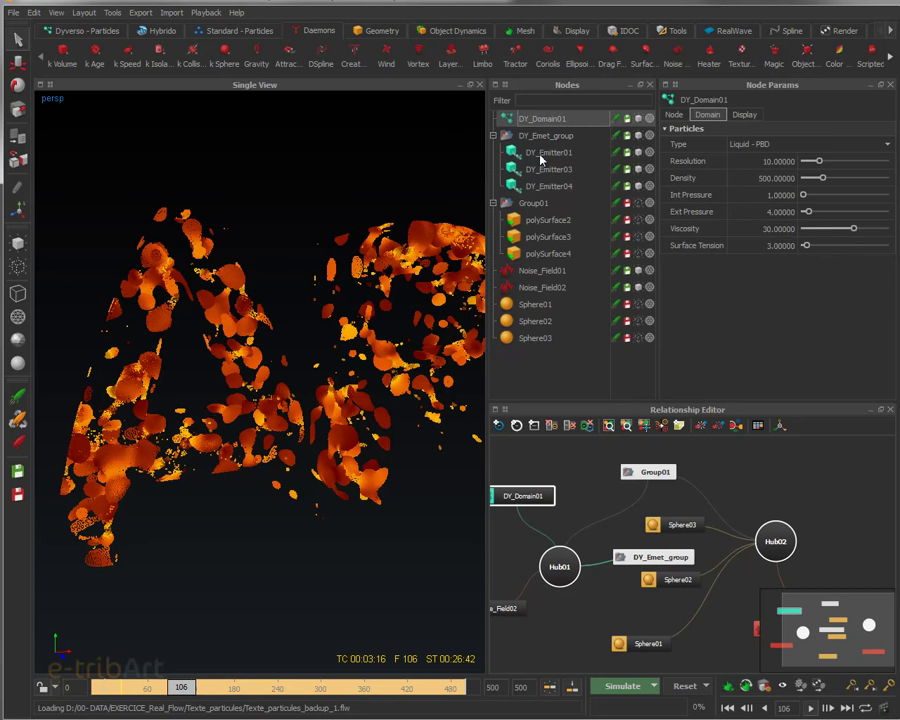
left_click(541, 220)
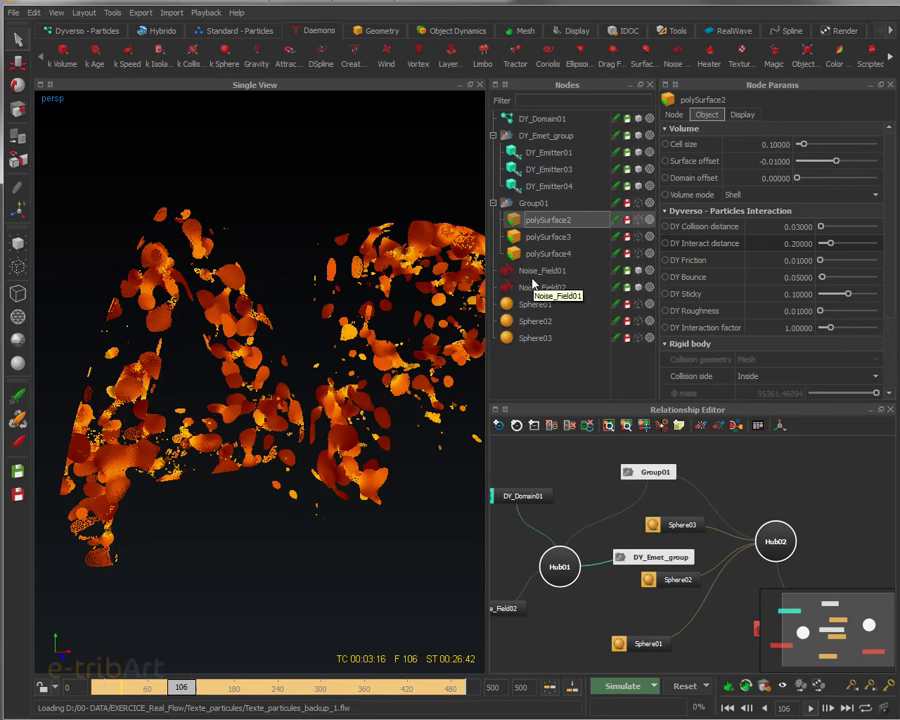
scroll(634, 546, "down", 2)
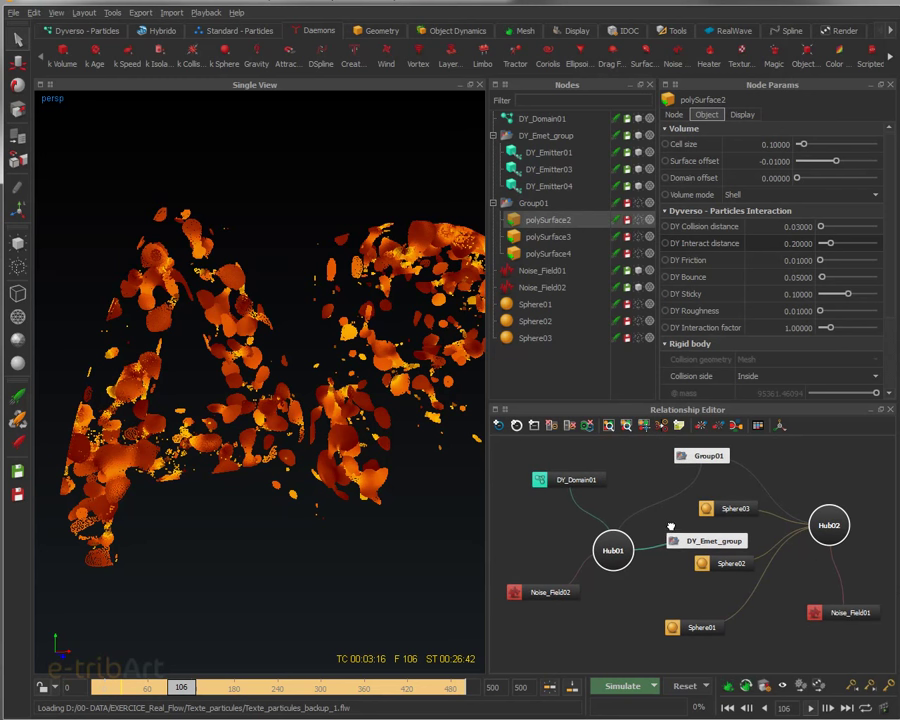
scroll(658, 545, "up", 1)
middle_click_drag(657, 545, 646, 530)
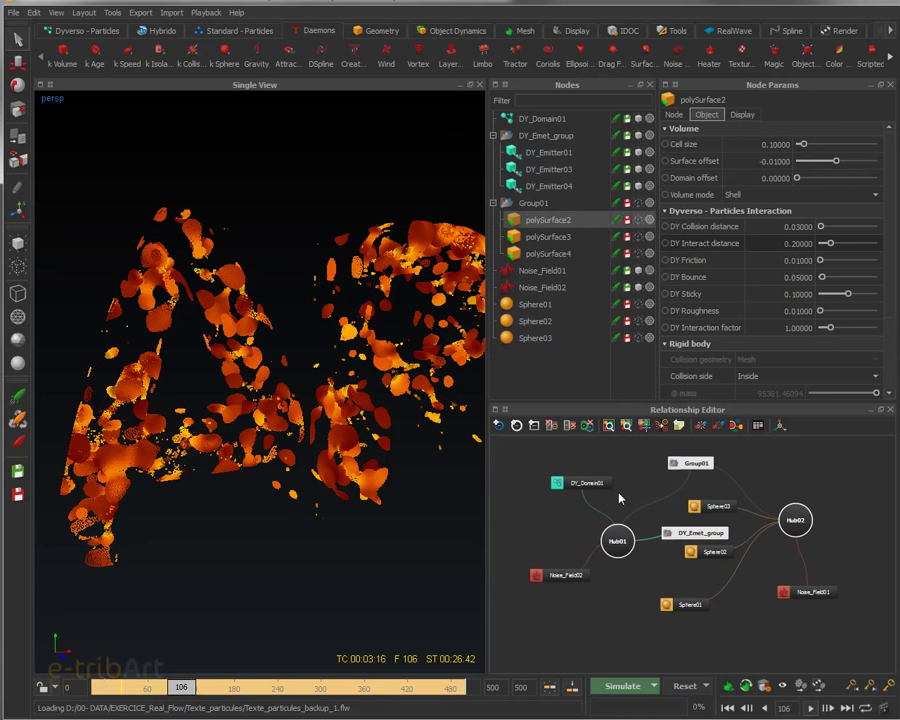
Move the DY_Emet_group node to the other side of Hub01 and widen the Relationship Editor.
left_click(538, 290)
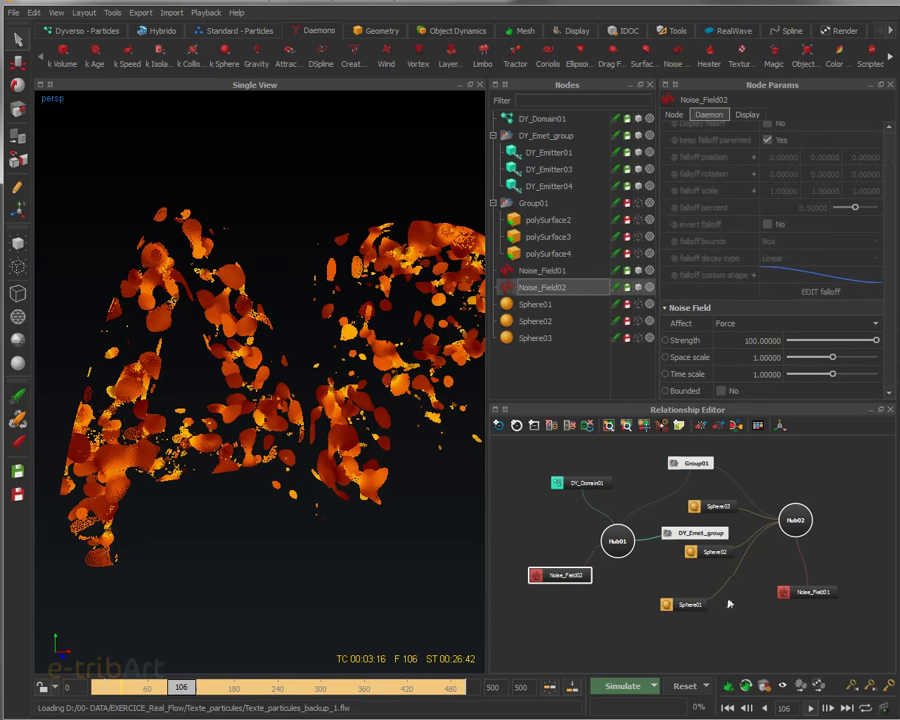
left_click(683, 533)
left_click_drag(683, 533, 532, 523)
scroll(642, 569, "up", 3)
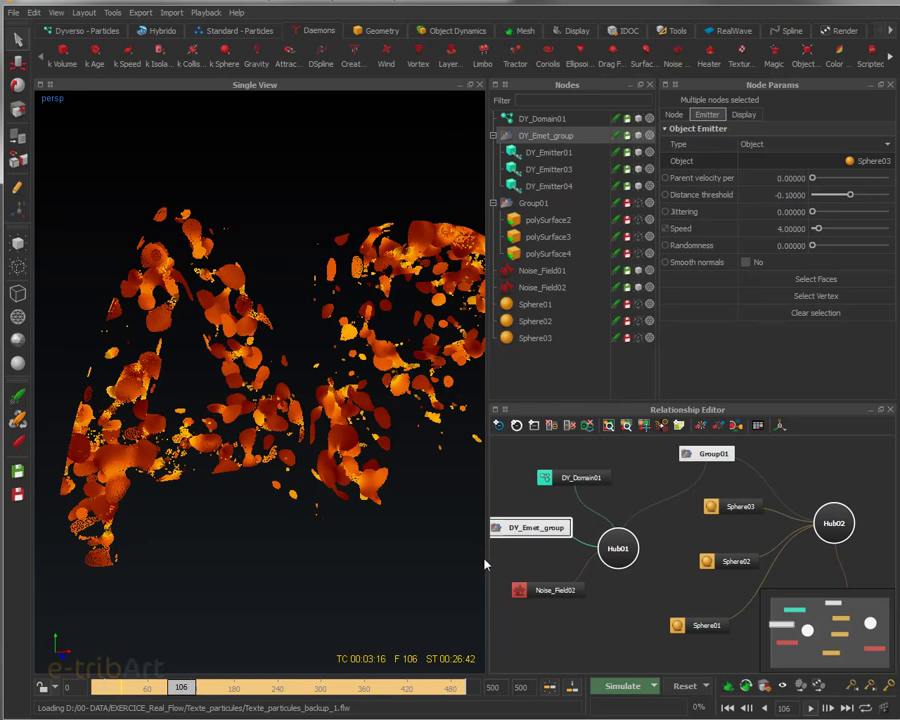
left_click_drag(486, 558, 414, 551)
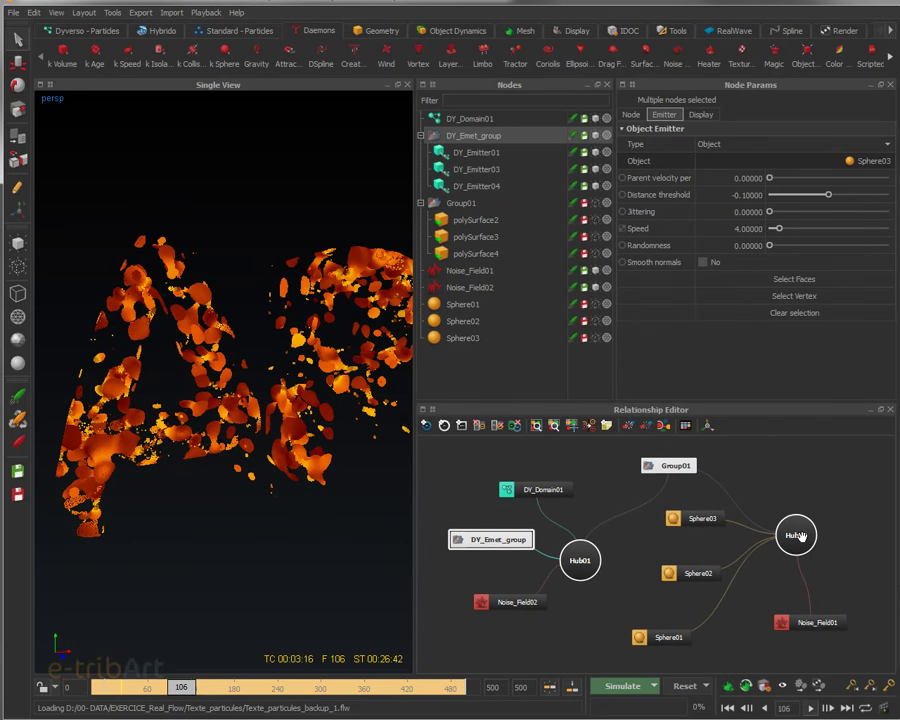
Spread out the Sphere01, Noise_Field01, Group01, DY_Emet_group and DY_Domain01 nodes around their hubs and select Noise_Field02.
left_click_drag(648, 639, 678, 622)
left_click_drag(795, 620, 817, 612)
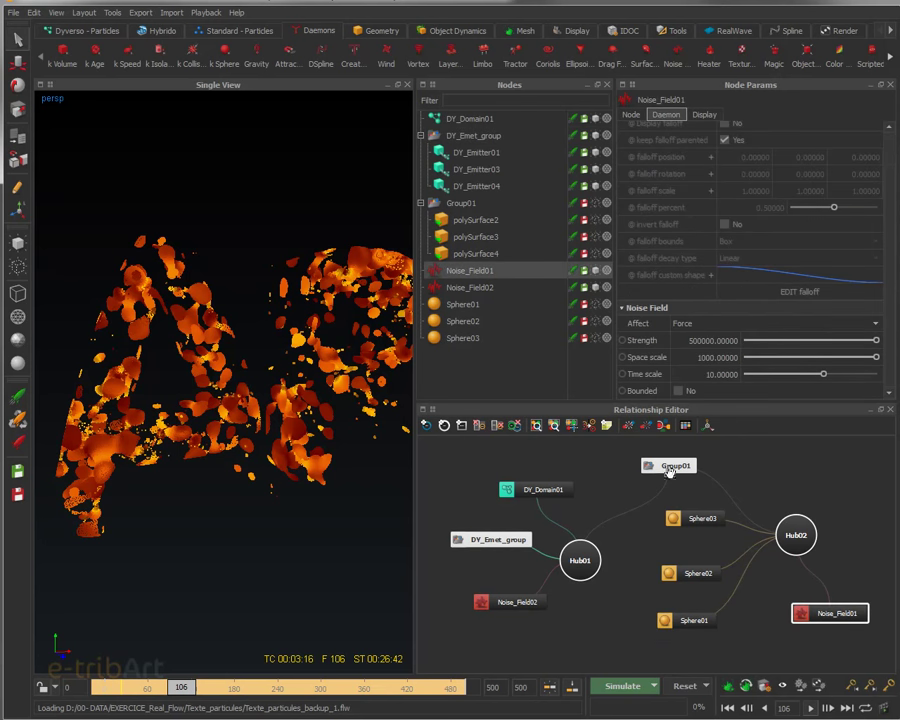
left_click_drag(670, 466, 632, 465)
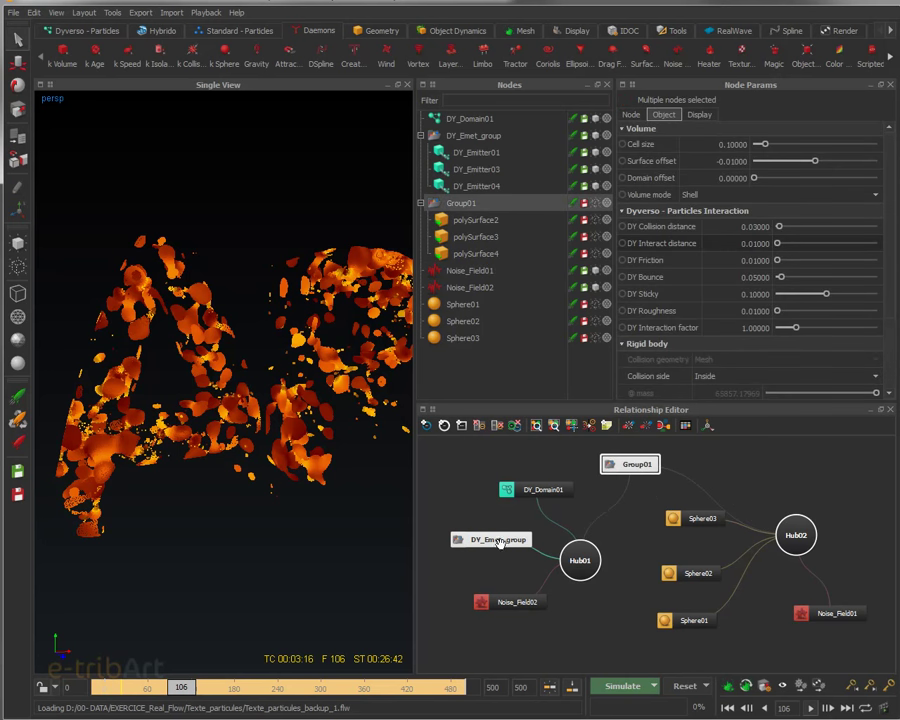
left_click_drag(497, 544, 488, 532)
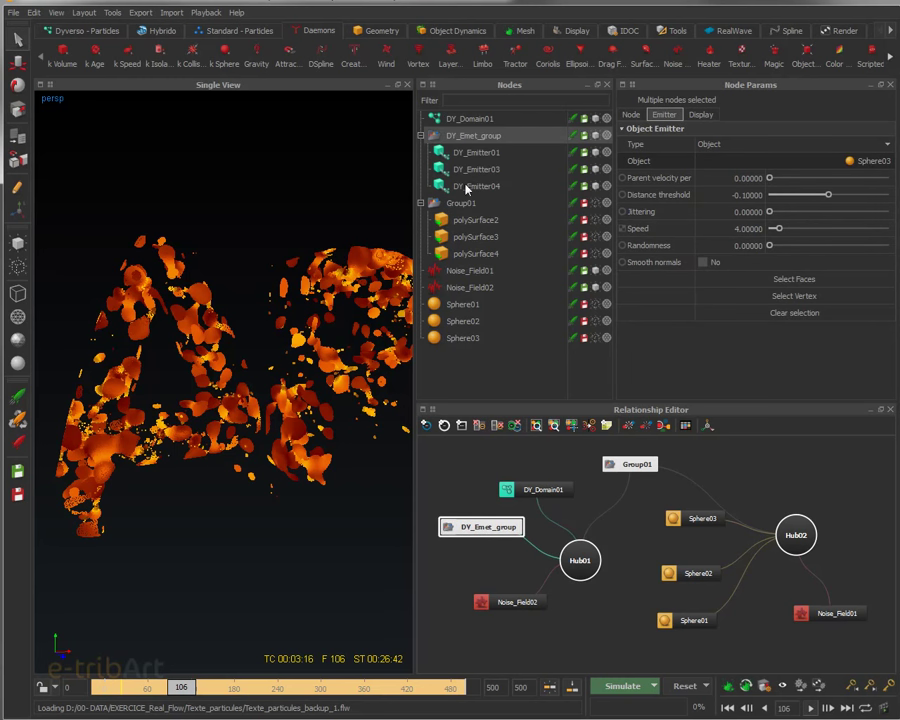
left_click_drag(540, 490, 541, 486)
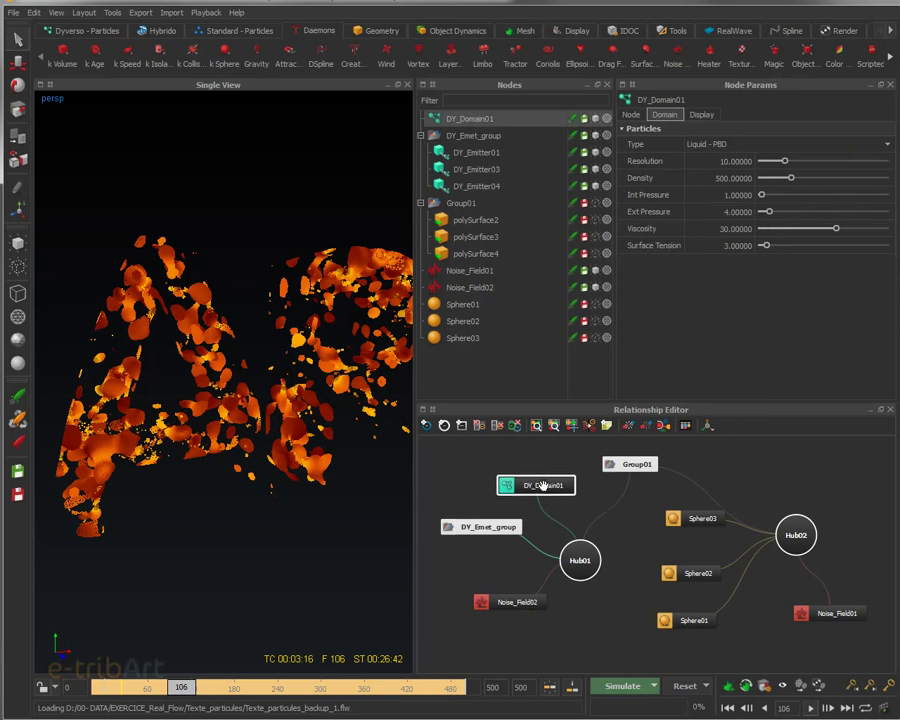
left_click(518, 606)
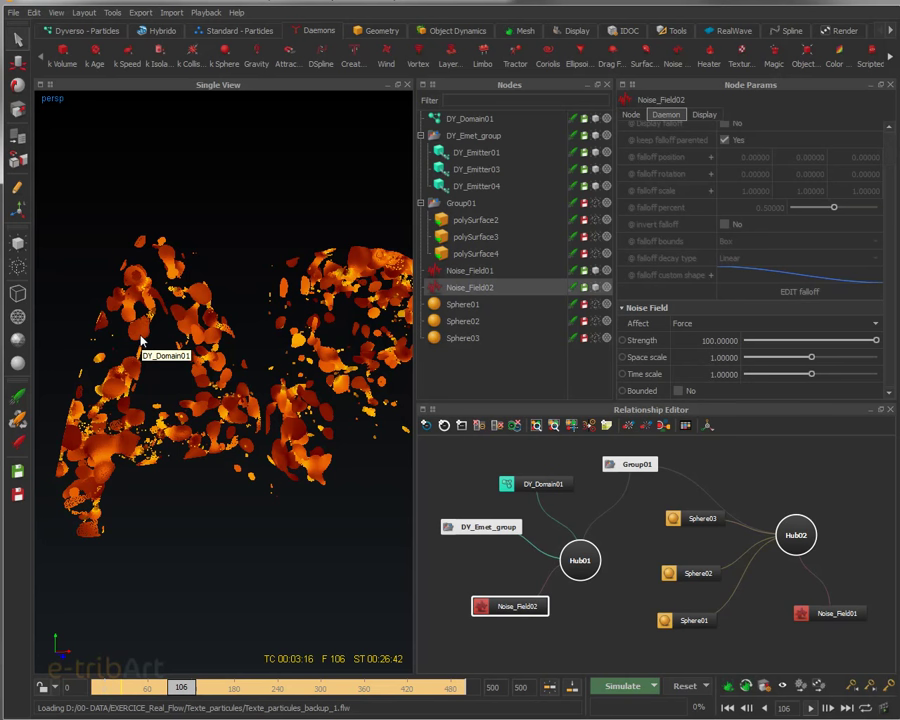
Reset the scene and run a short test simulation to about frame 18.
scroll(141, 341, "up", 3)
left_click_drag(141, 341, 264, 384, "alt")
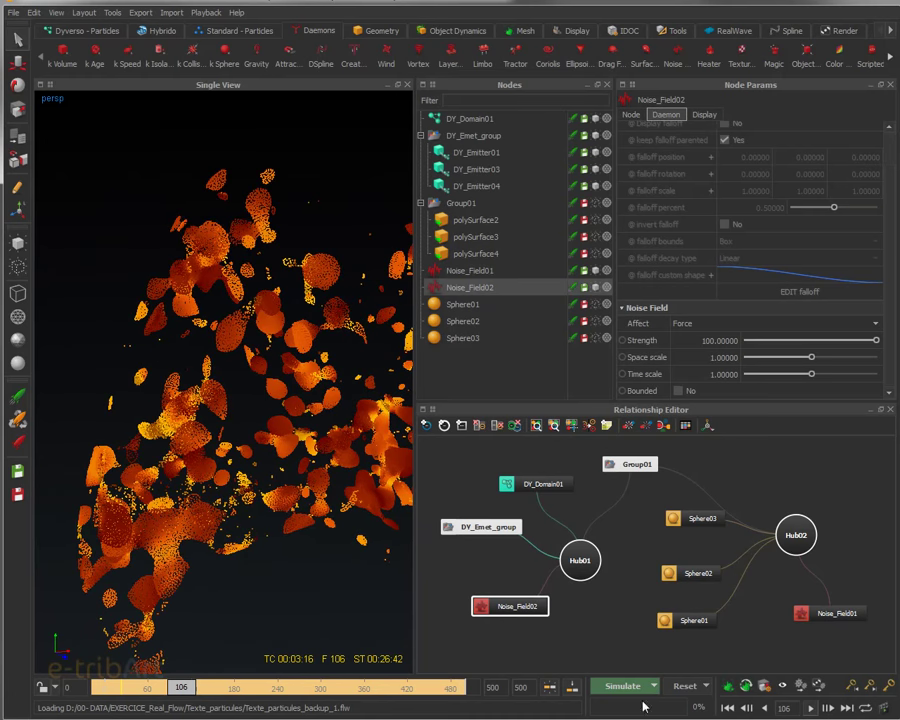
left_click(684, 687)
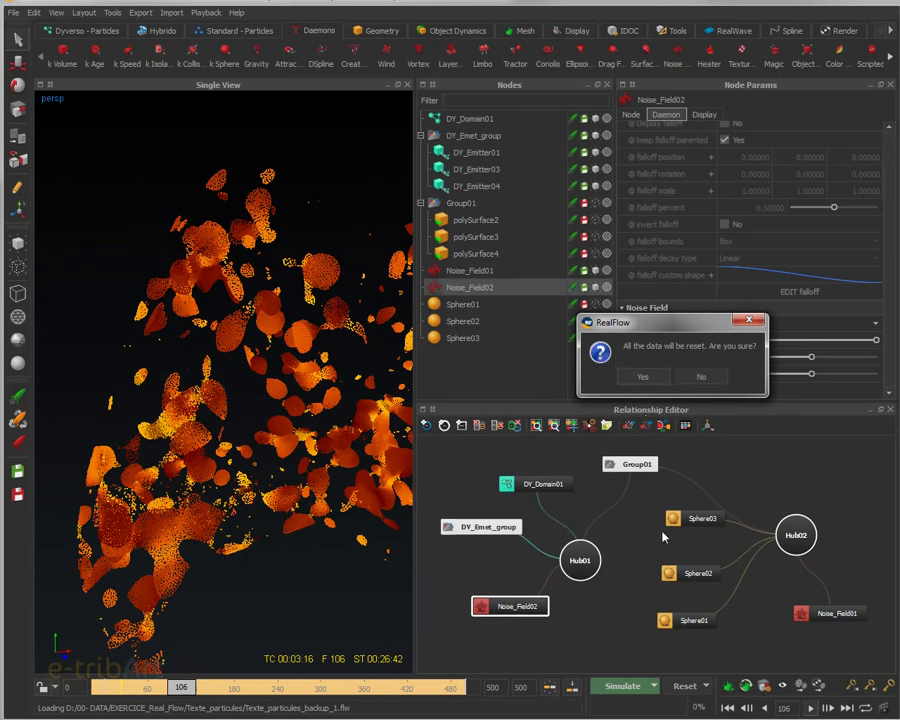
left_click(645, 377)
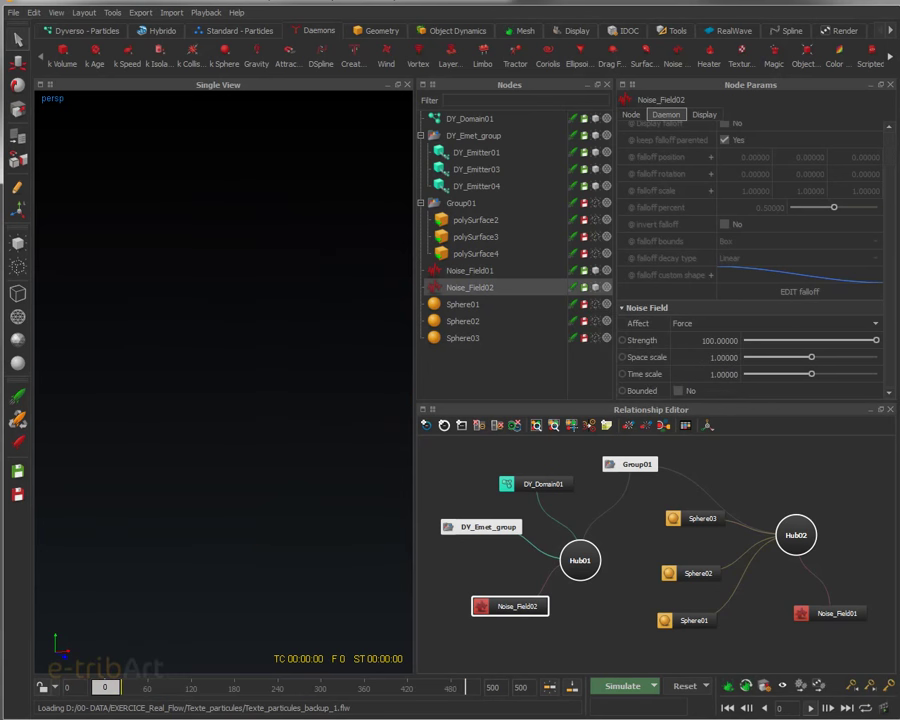
left_click(622, 686)
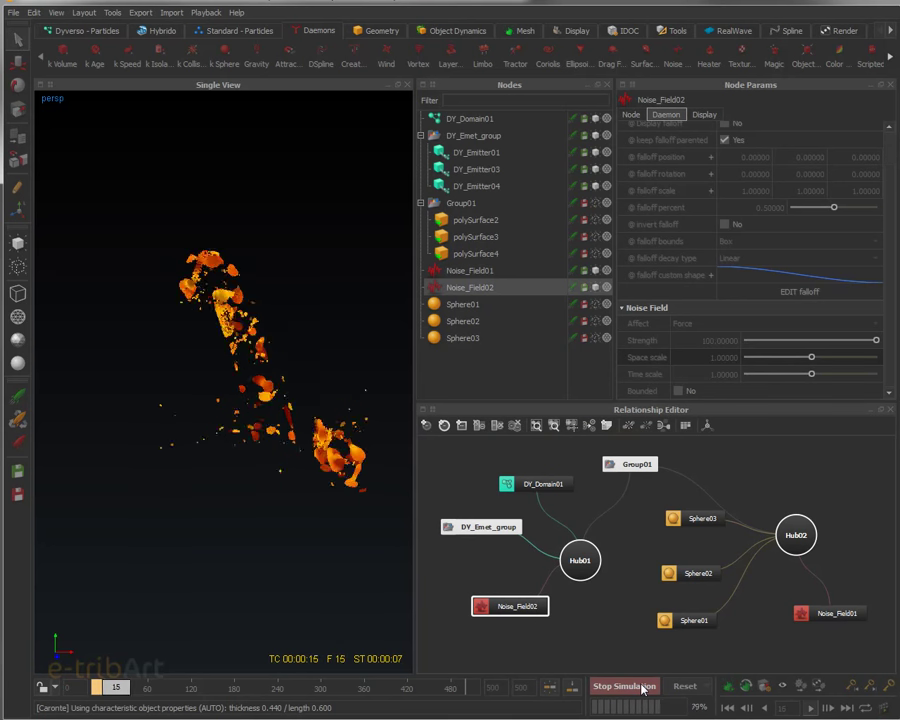
left_click(625, 686)
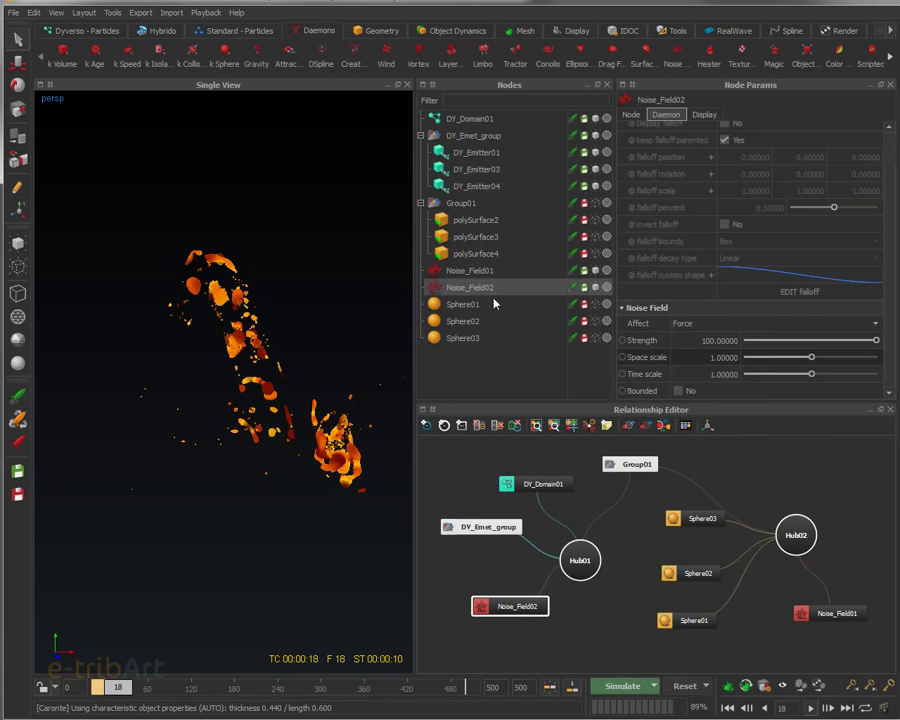
Set the Space scale of Noise_Field02 to 50, then resimulate from frame 0 to about frame 80.
double_click(710, 357)
key("BackSpace")
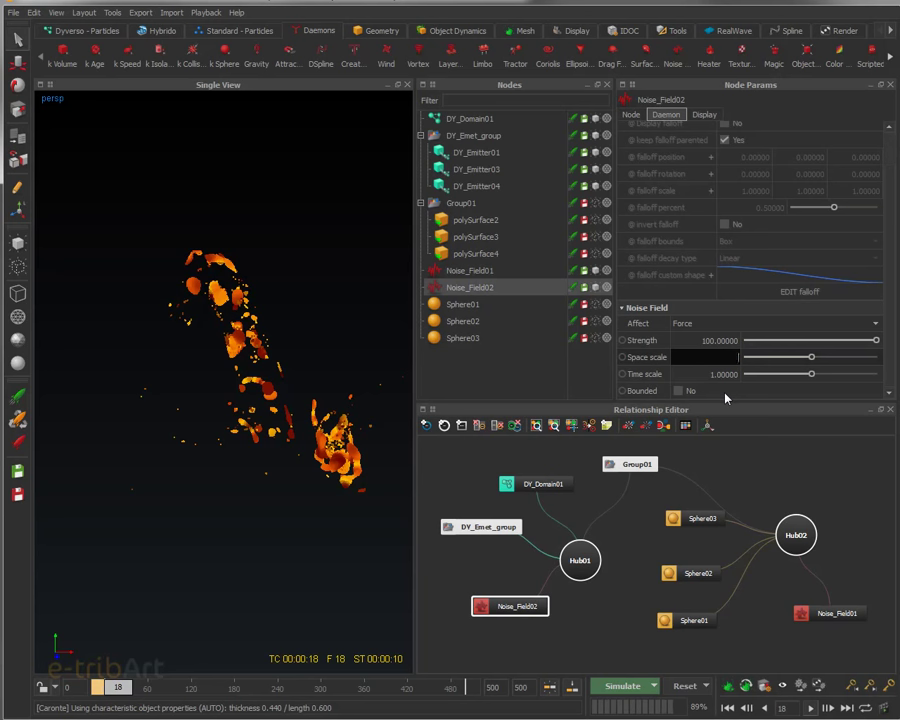
type("50")
key("Return")
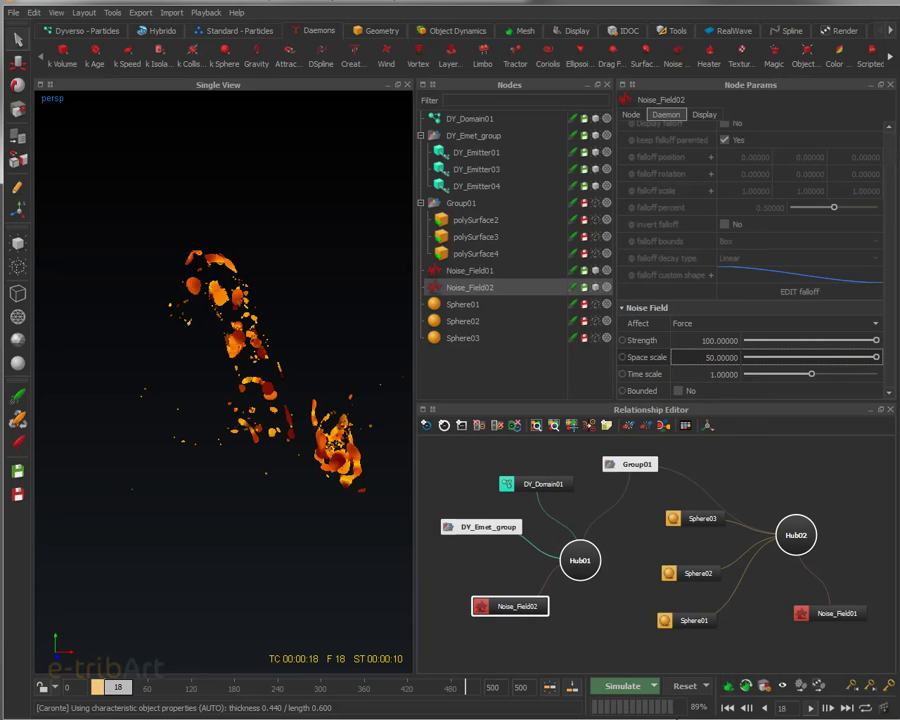
left_click(684, 686)
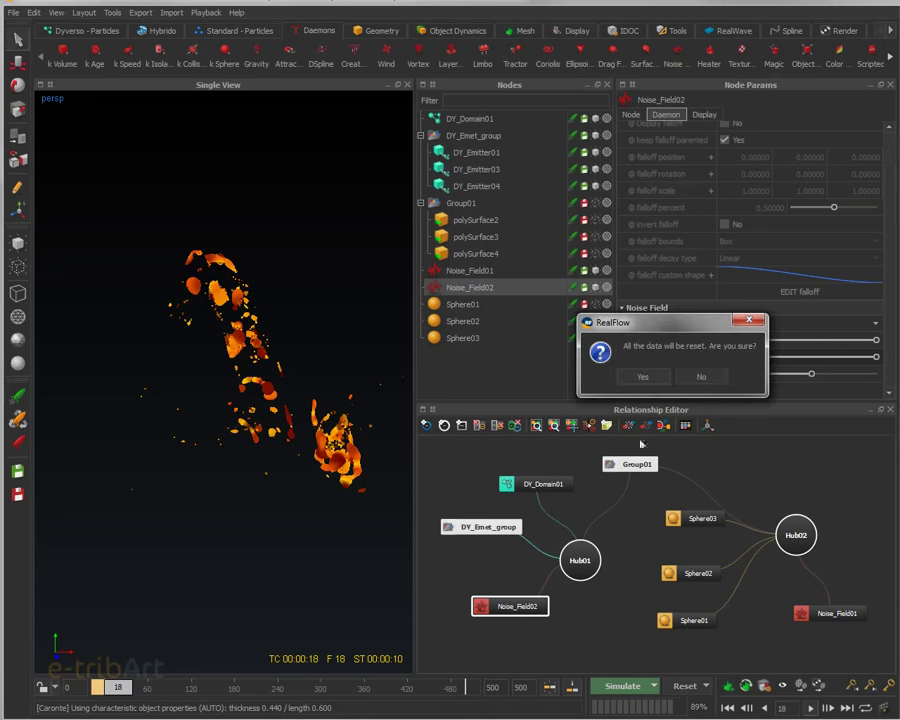
left_click(642, 376)
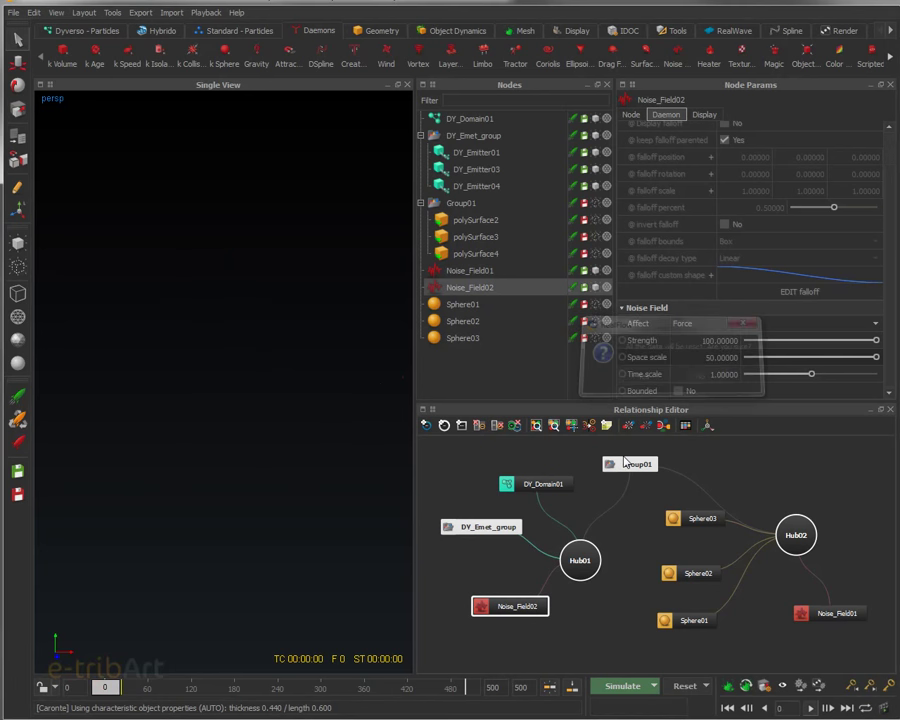
left_click(622, 687)
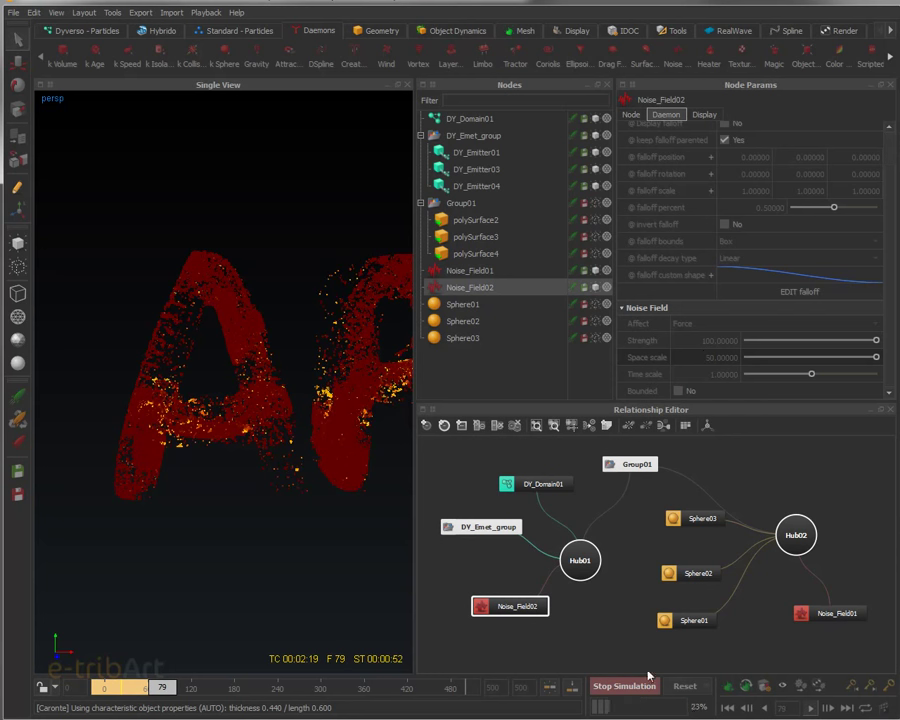
left_click(633, 687)
Set the Space scale of Noise_Field02 to 0.5.
left_click(708, 357)
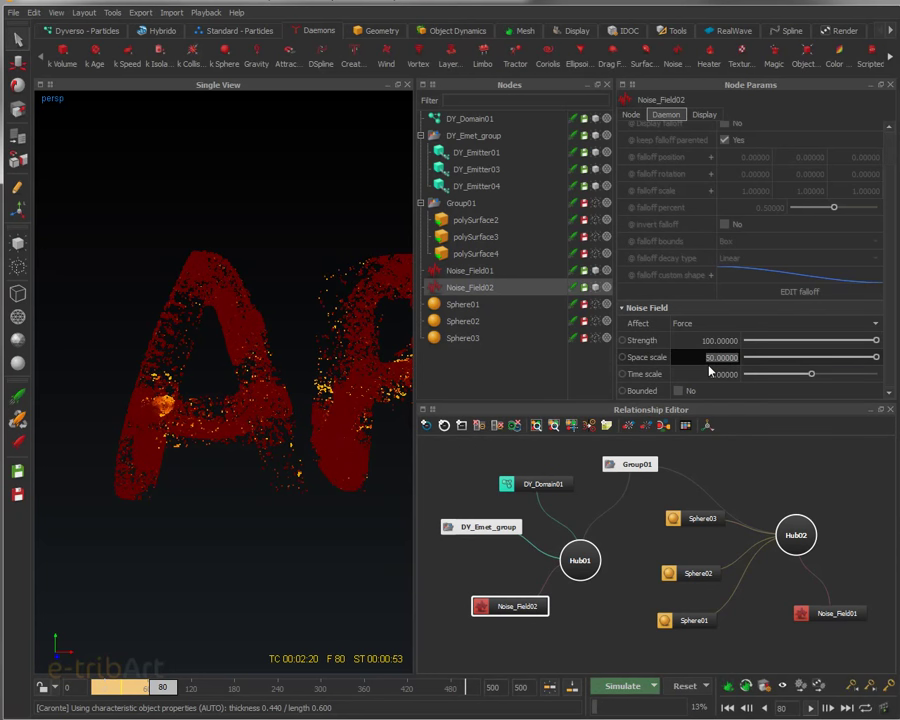
scroll(290, 389, "up", 5)
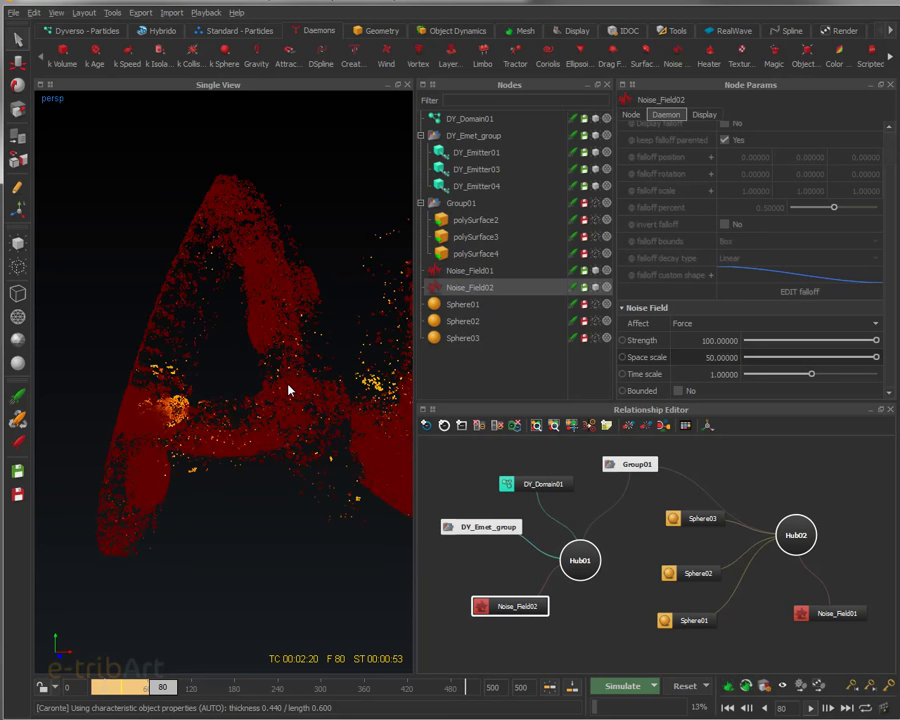
left_click(712, 357)
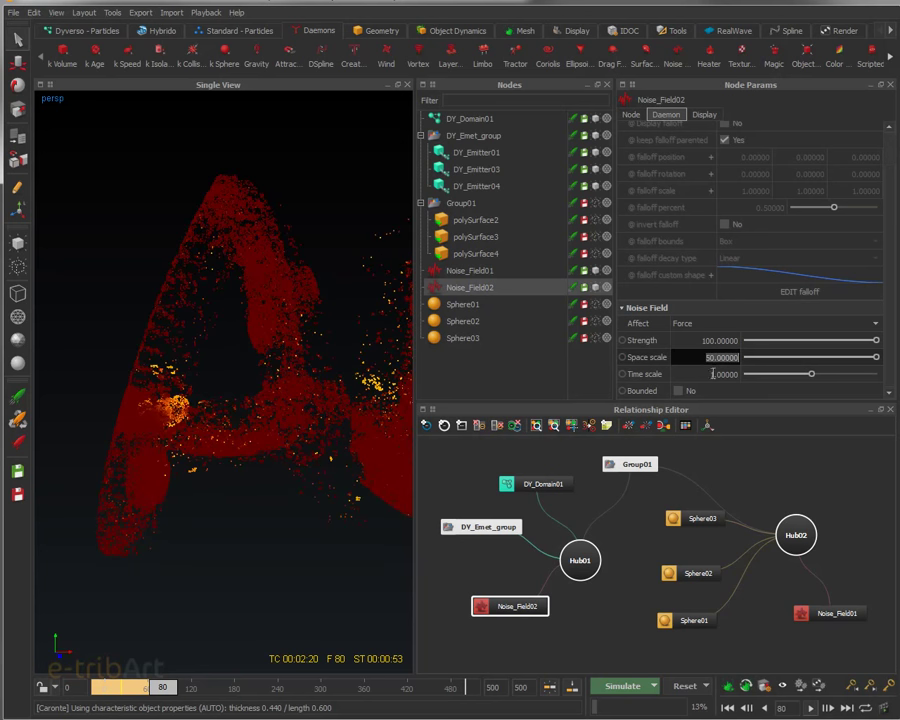
type("0.5")
key("Return")
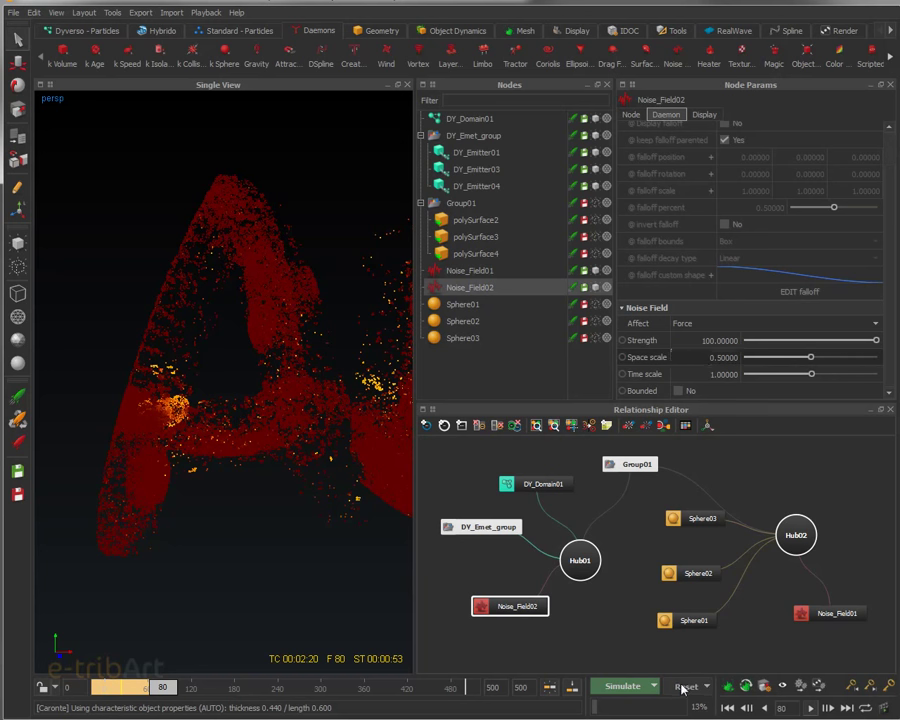
Reset the scene and start a new simulation, inspecting the particles as they fill the letters.
left_click(682, 686)
left_click(636, 376)
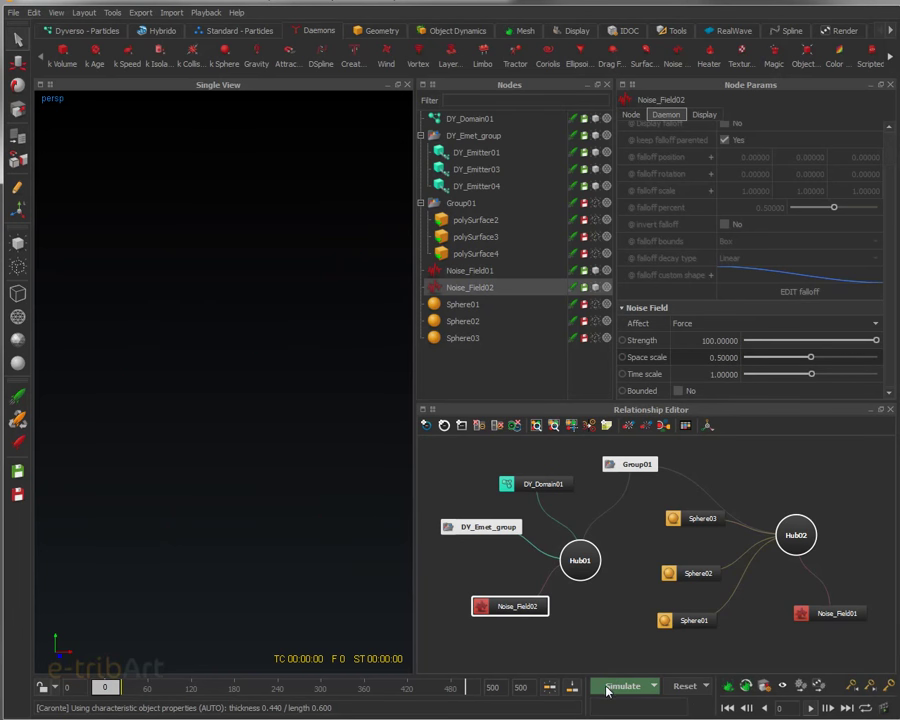
left_click(607, 687)
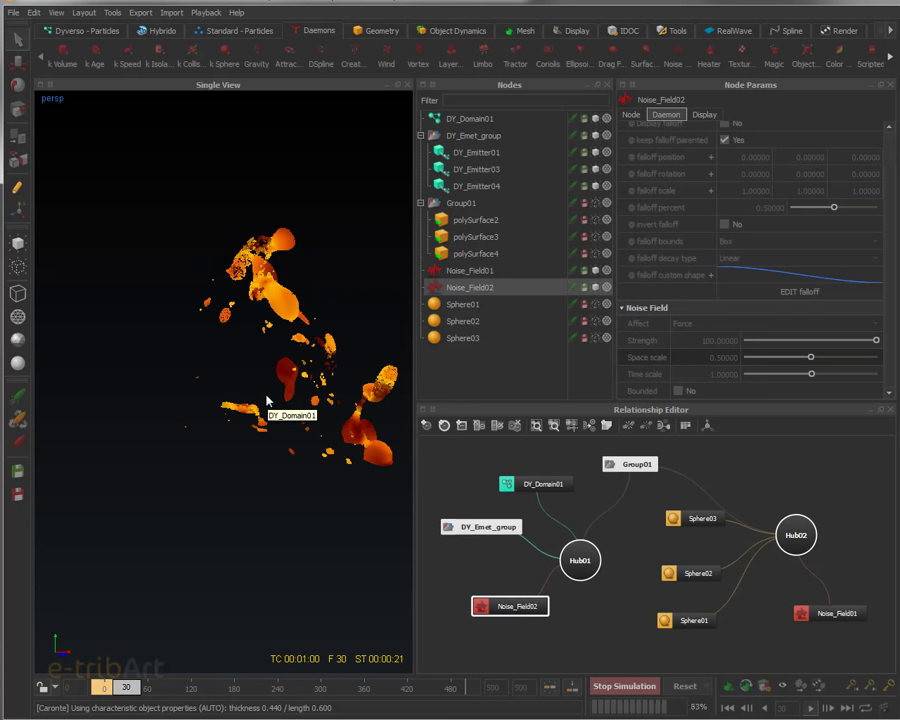
left_click_drag(280, 378, 157, 410, "alt")
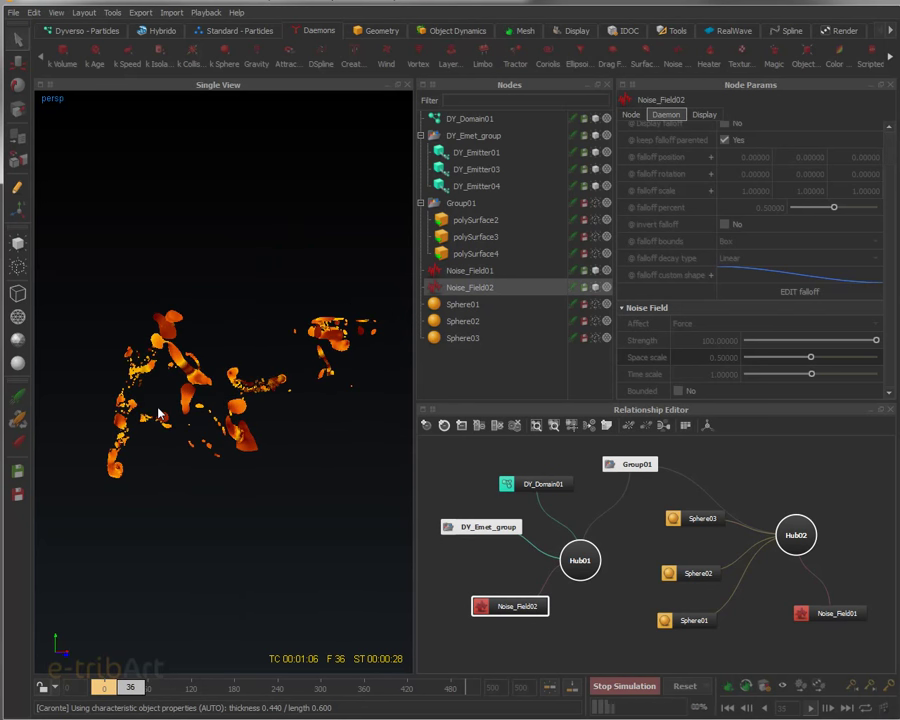
left_click_drag(159, 412, 137, 400, "alt")
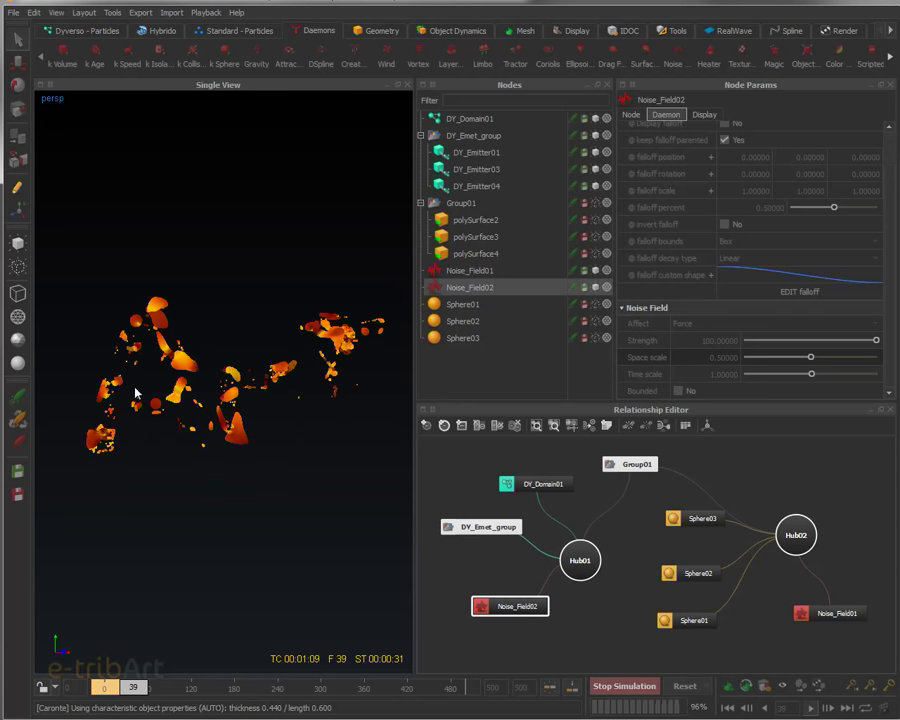